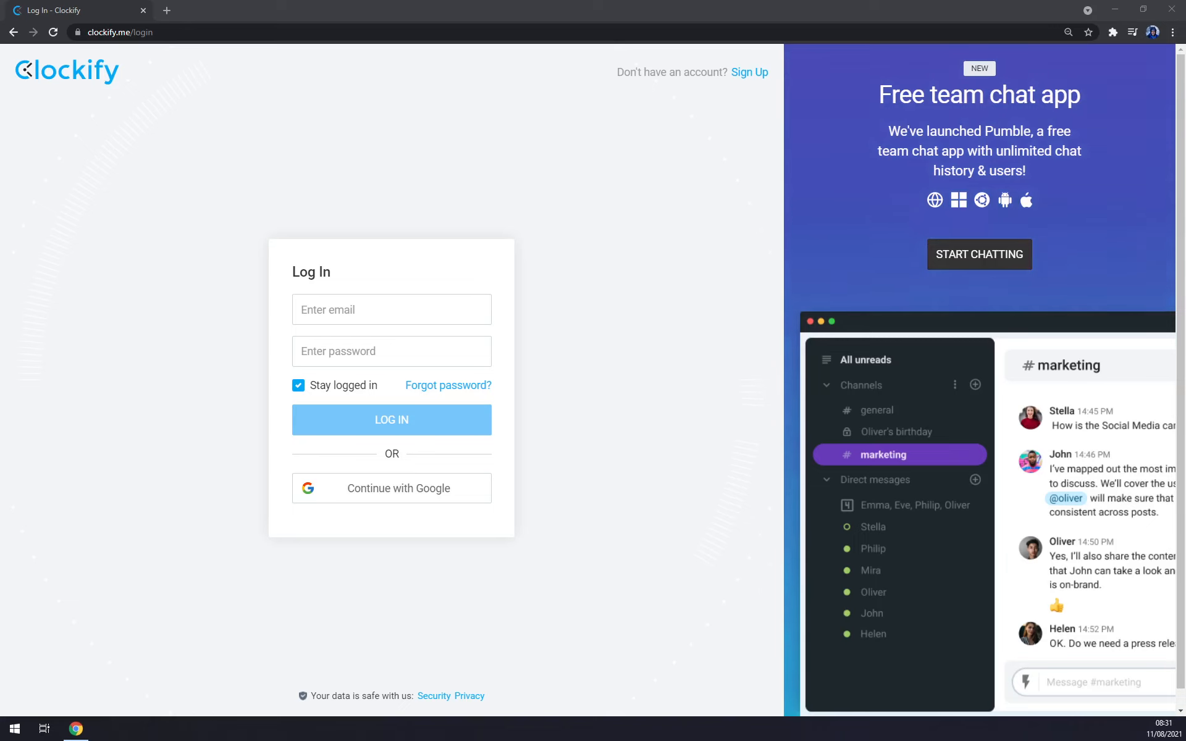
Step: Log in to Clockify with the Google account
left_click(106, 111)
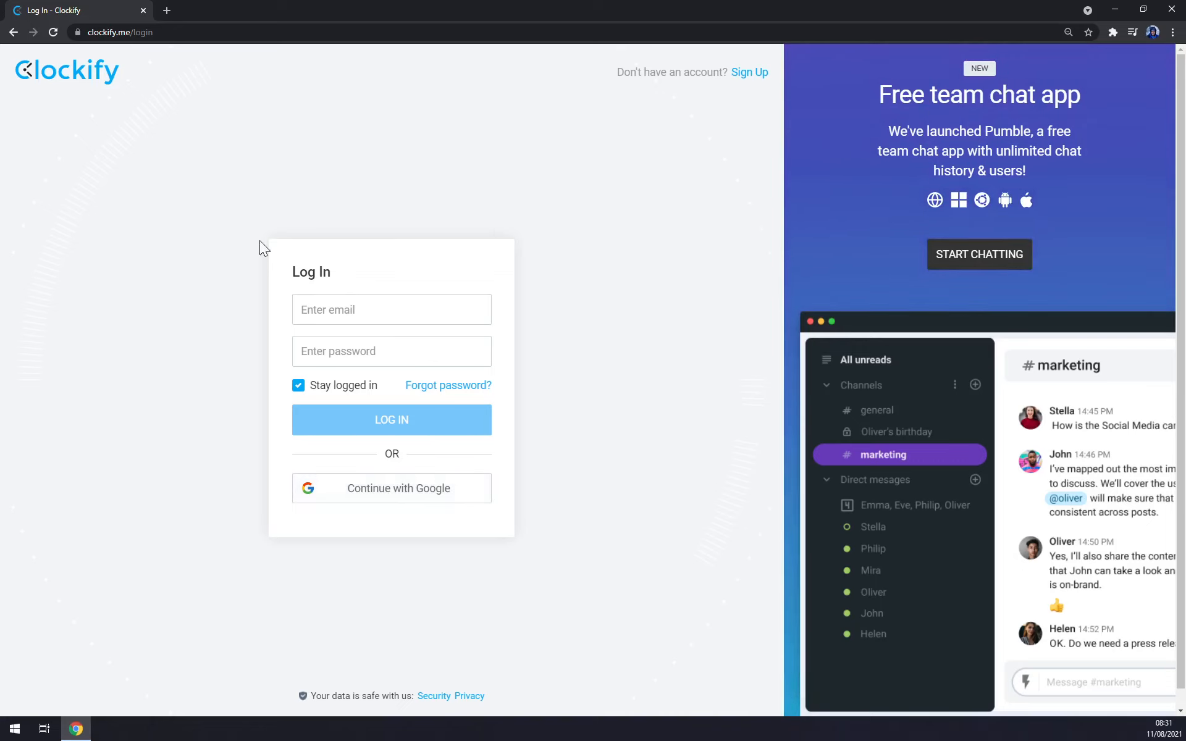
left_click(406, 491)
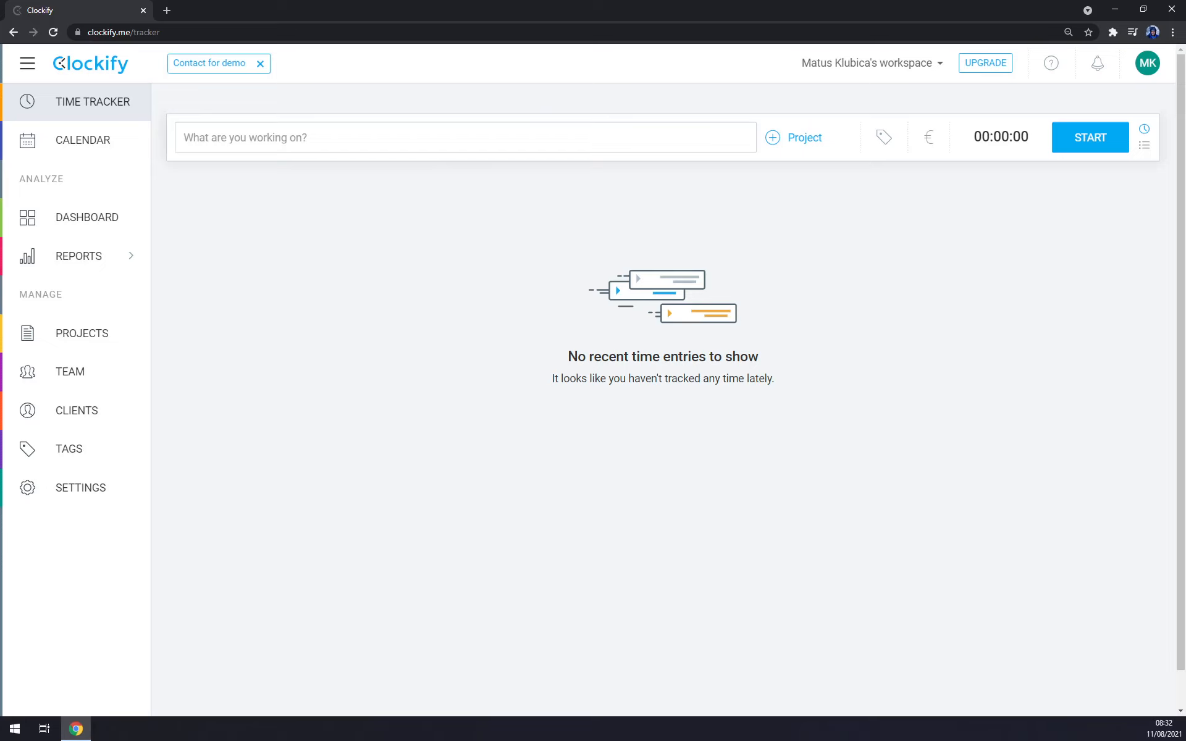
Step: Look through the calendar, dashboard, summary report and projects pages of the workspace
left_click(90, 145)
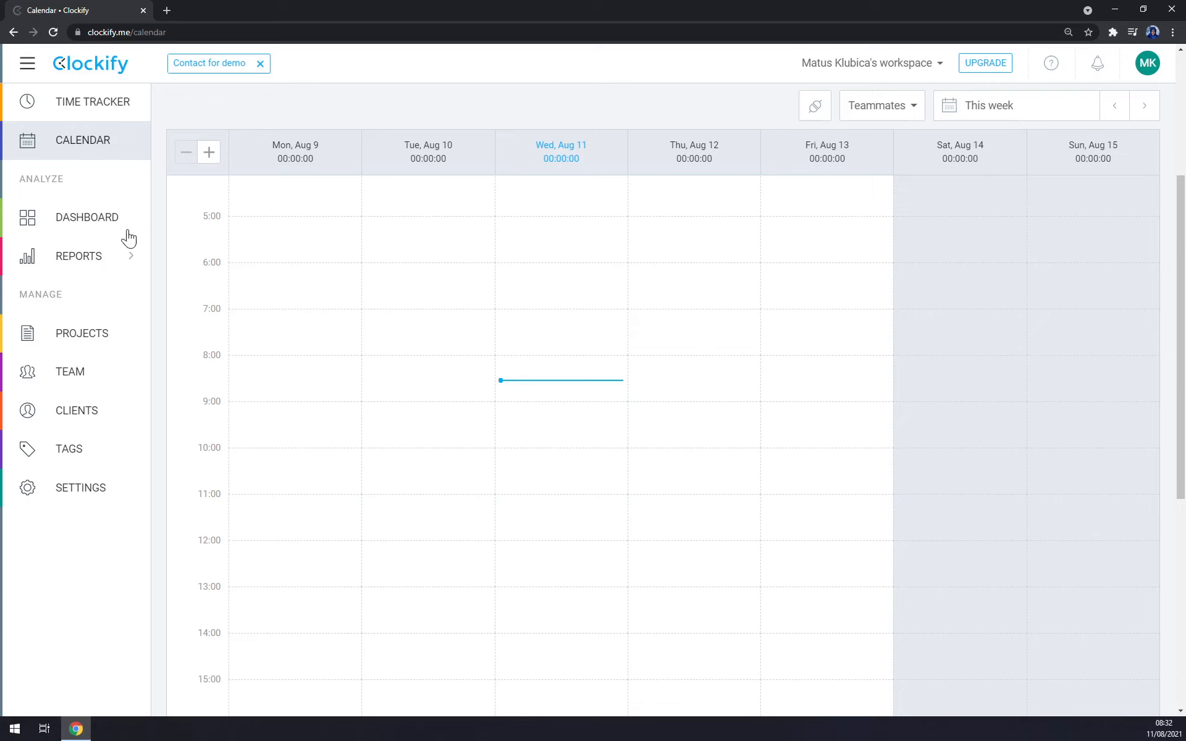
left_click(99, 223)
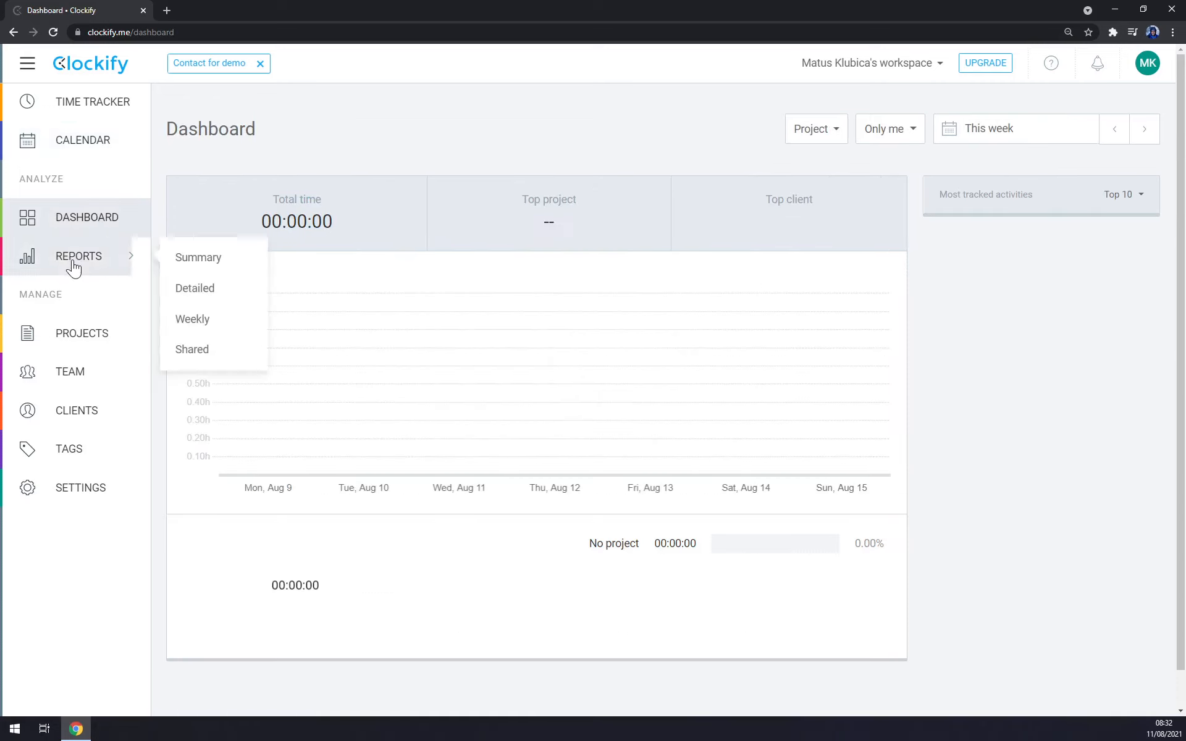
left_click(117, 257)
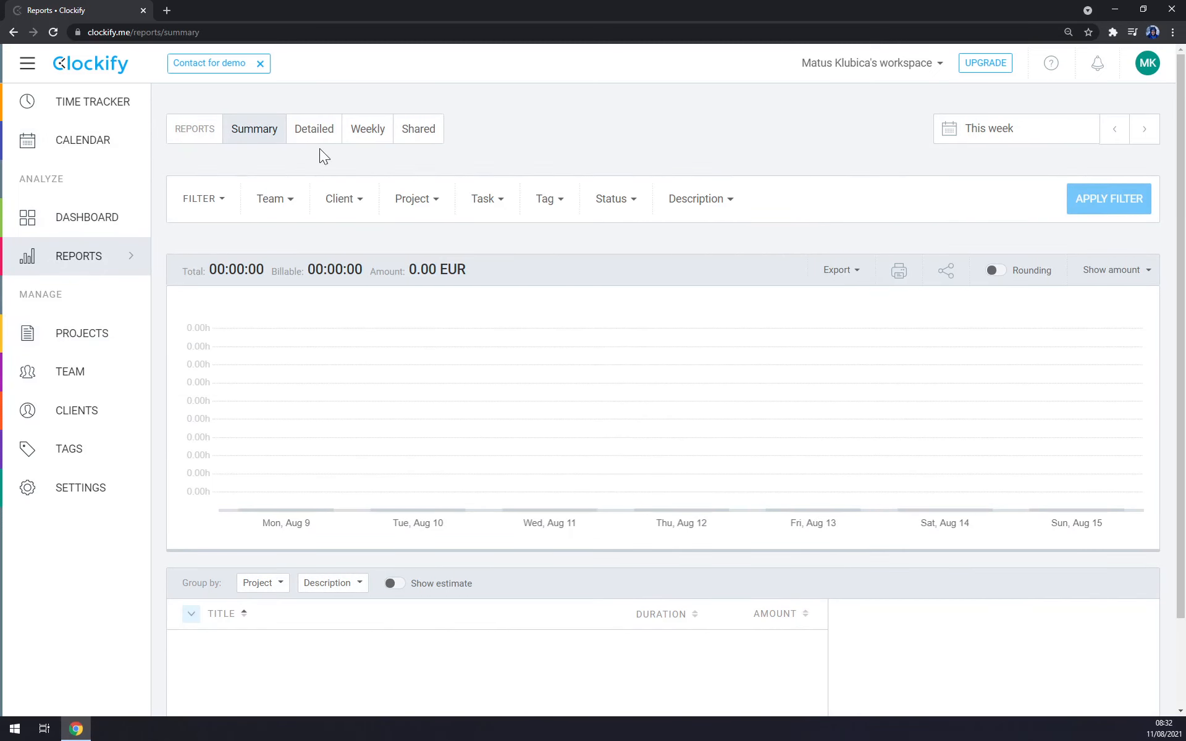
left_click(94, 336)
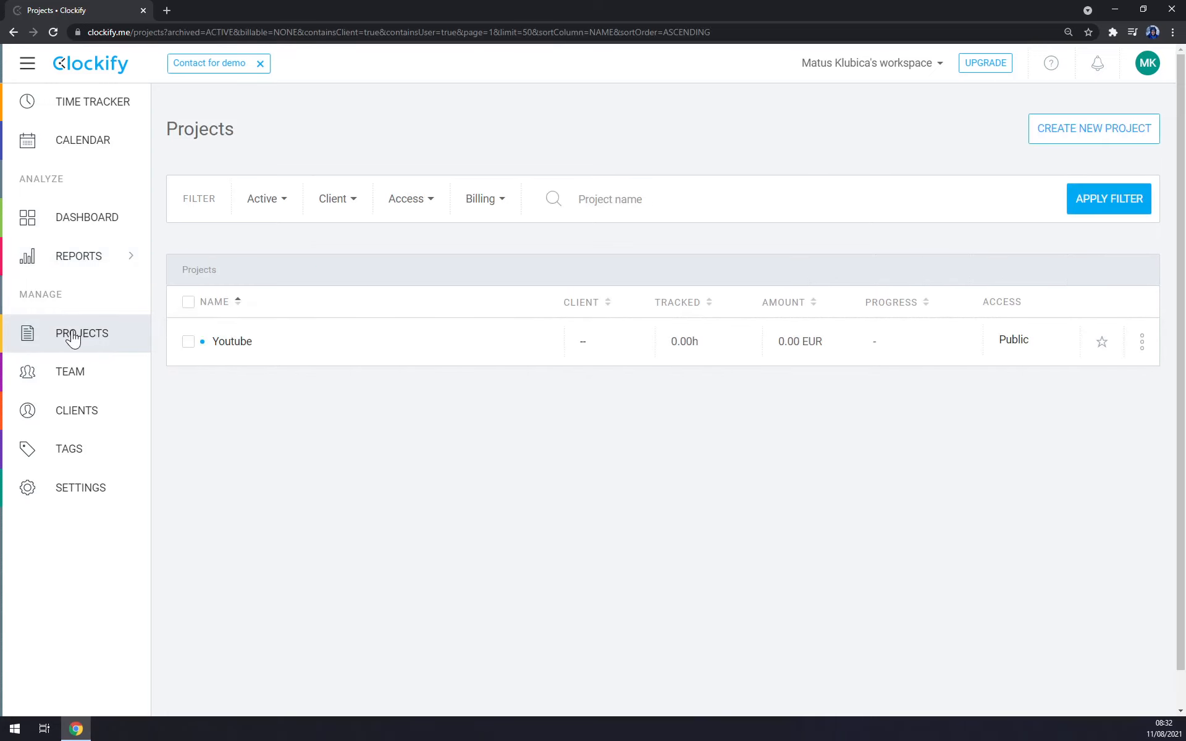
Step: Examine the team's members, the form for adding a member by email, the groups and the reminders
left_click(101, 371)
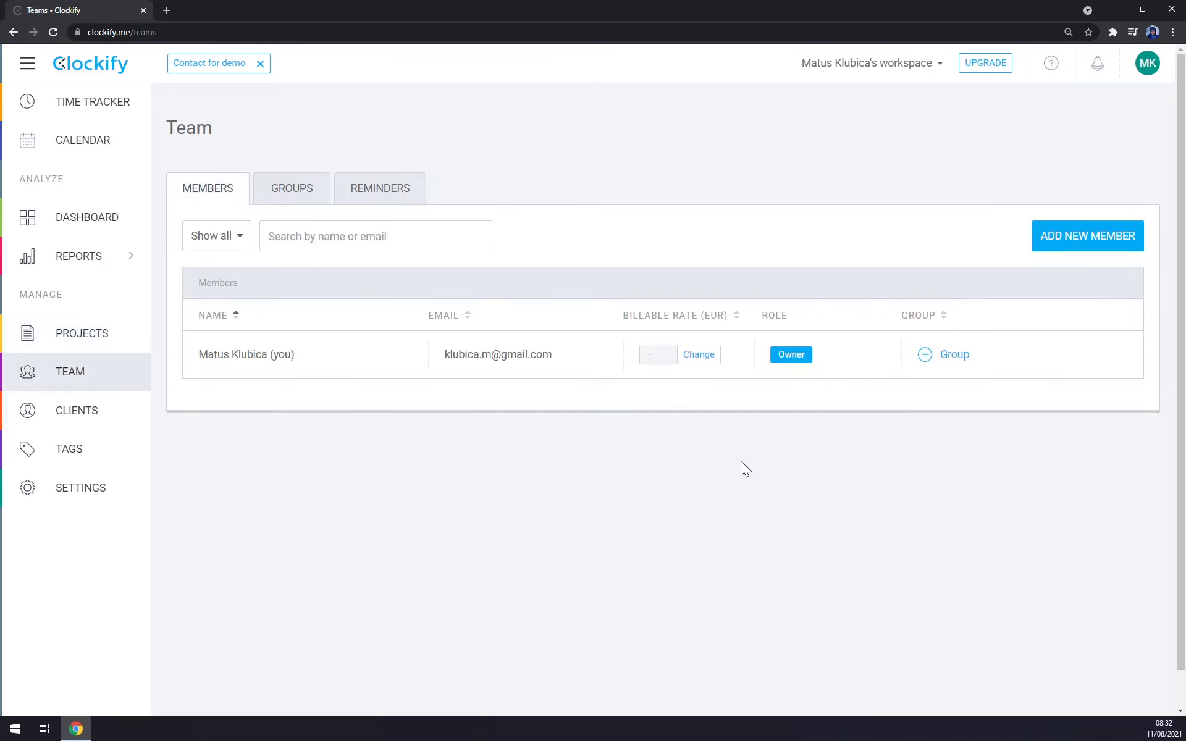
left_click(1087, 235)
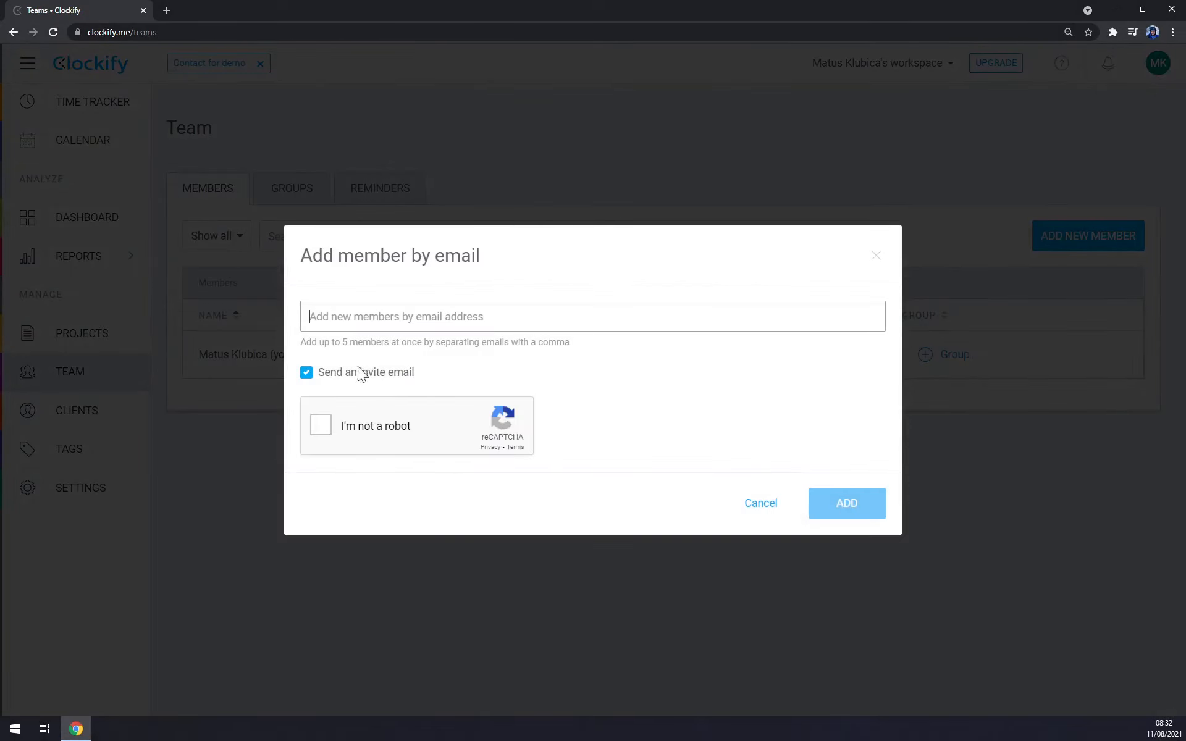
left_click(760, 505)
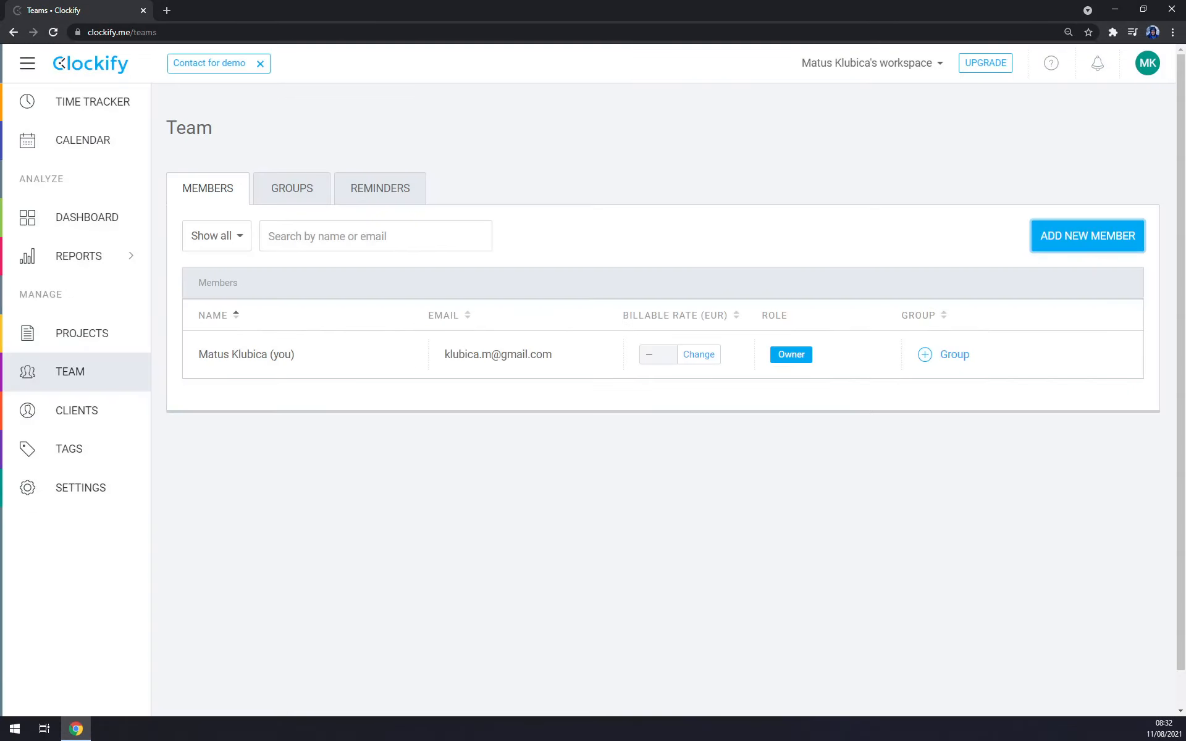
left_click(280, 202)
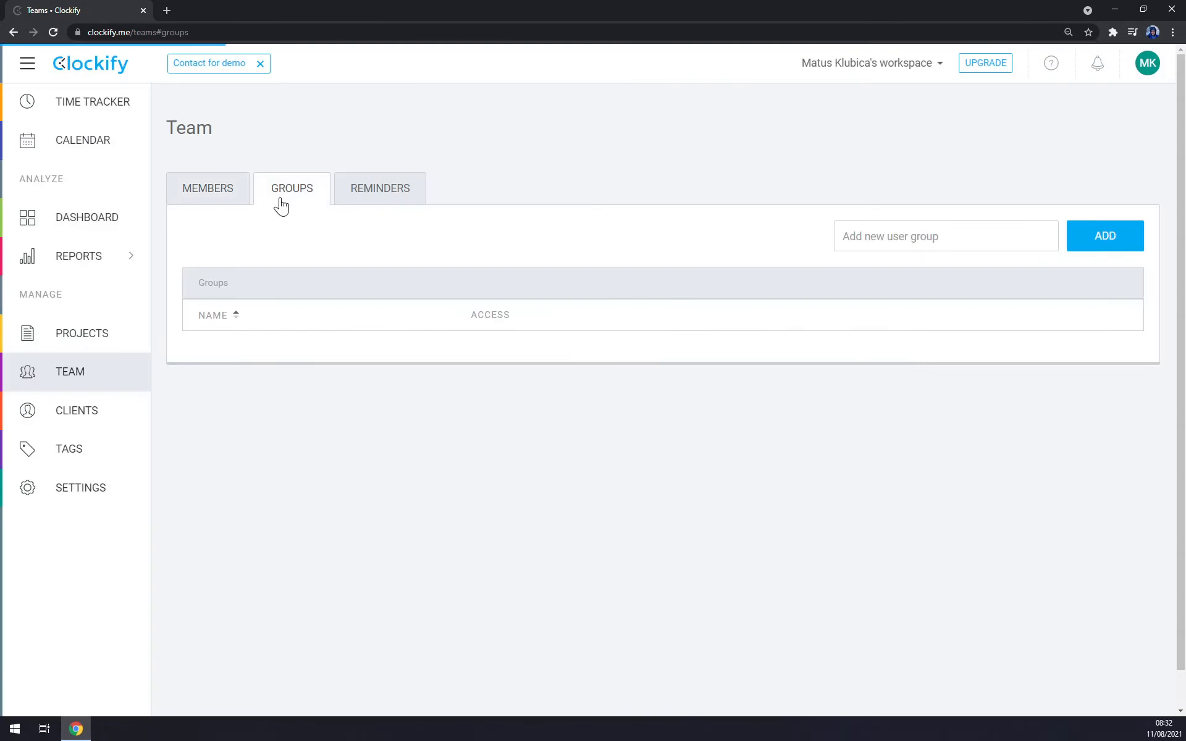
left_click(389, 197)
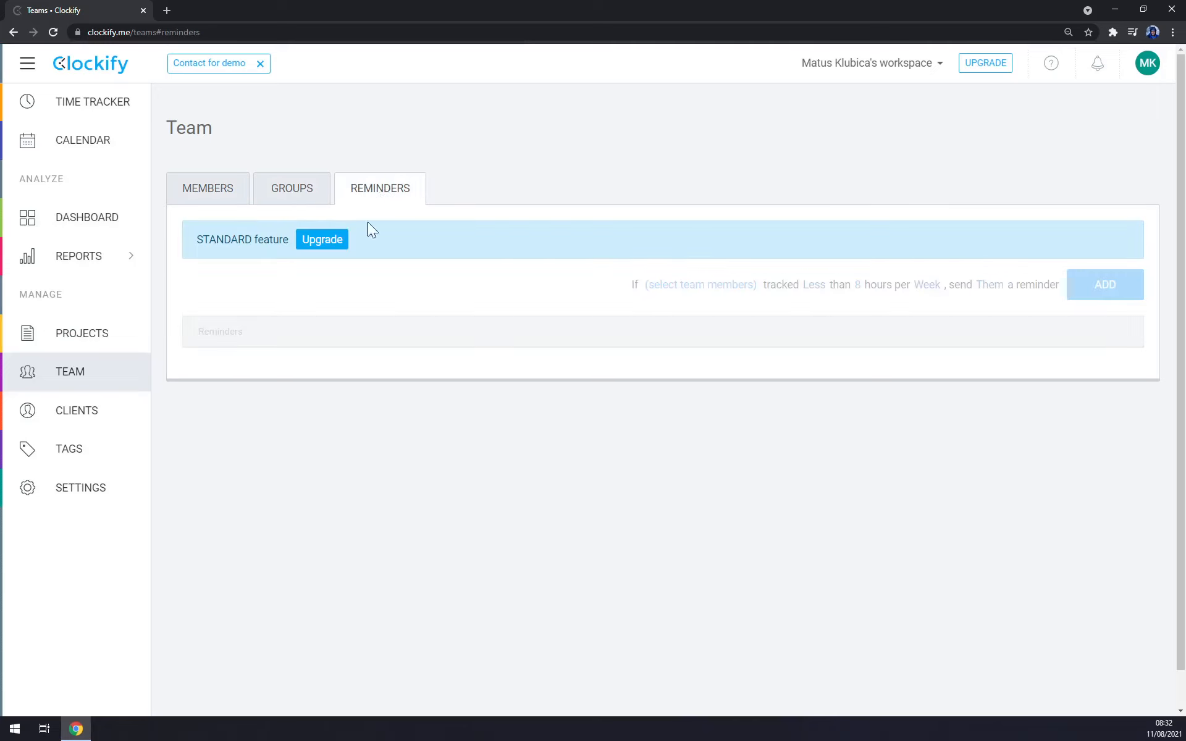
Step: Look over the clients, tags and general workspace settings pages
left_click(79, 420)
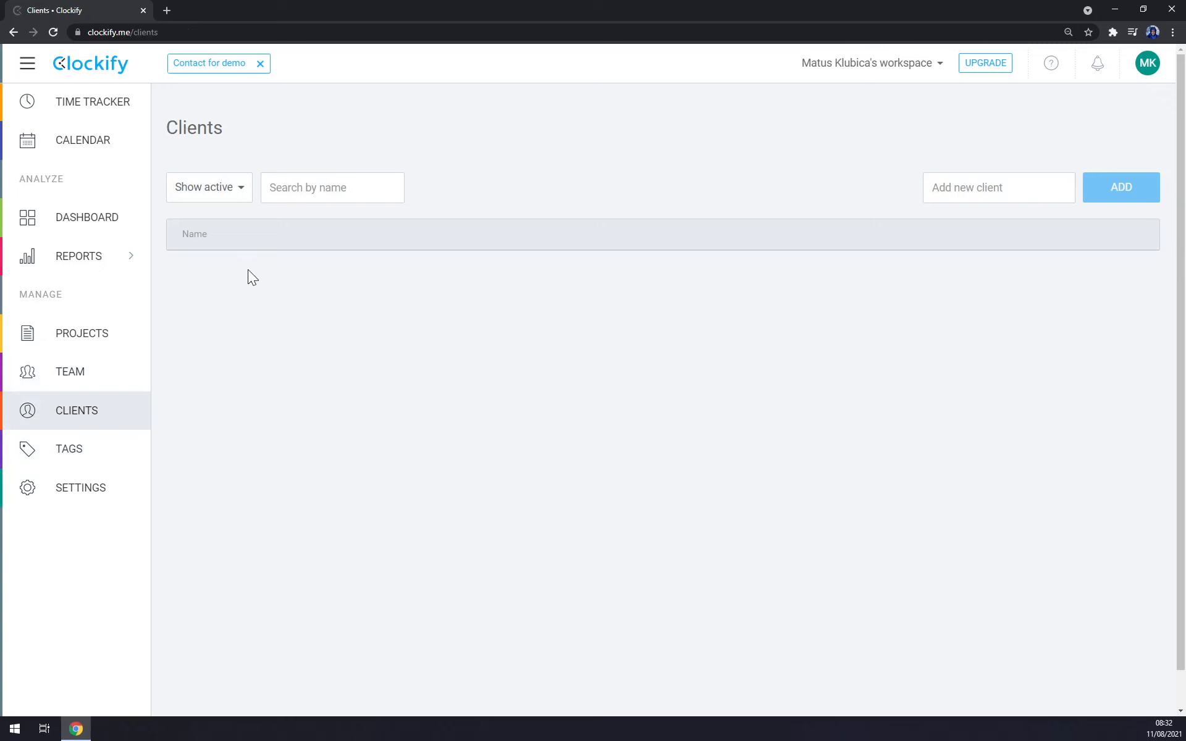
left_click(98, 456)
left_click(105, 506)
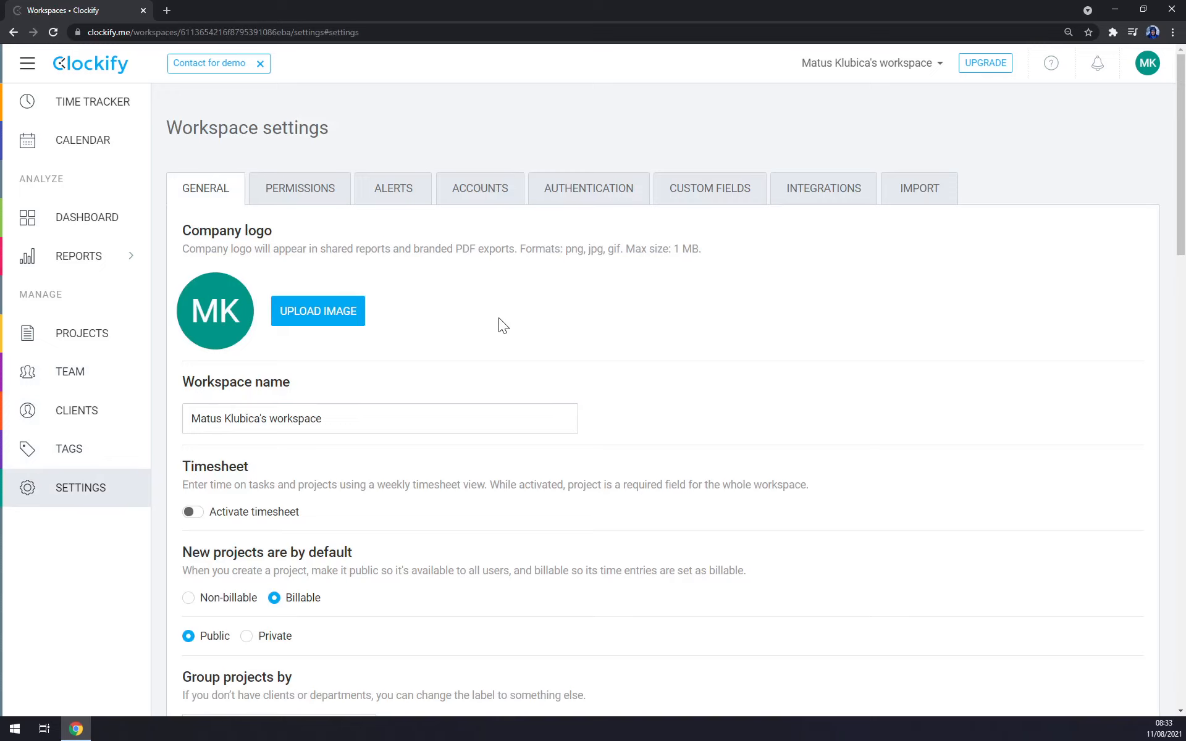
Step: Examine the profile settings for personal info, time entry grouping and the compact project list's collapse options
left_click(1140, 67)
left_click(1092, 153)
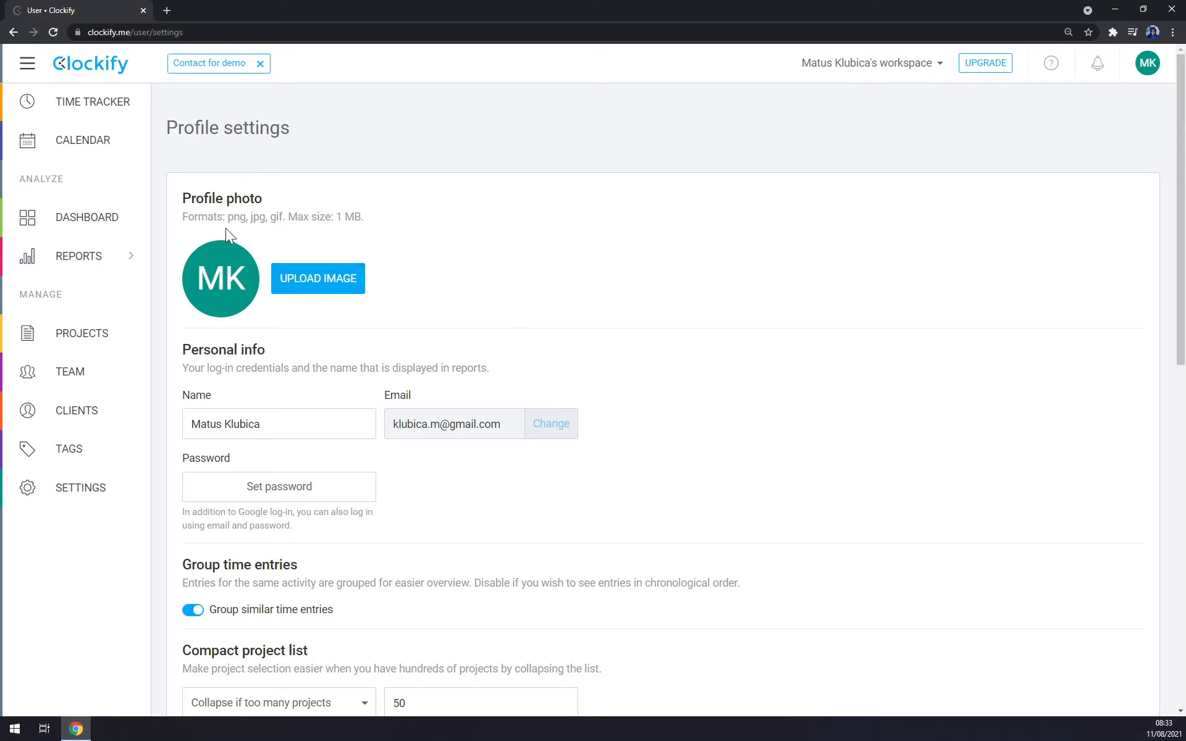
scroll(320, 350, "down", 2)
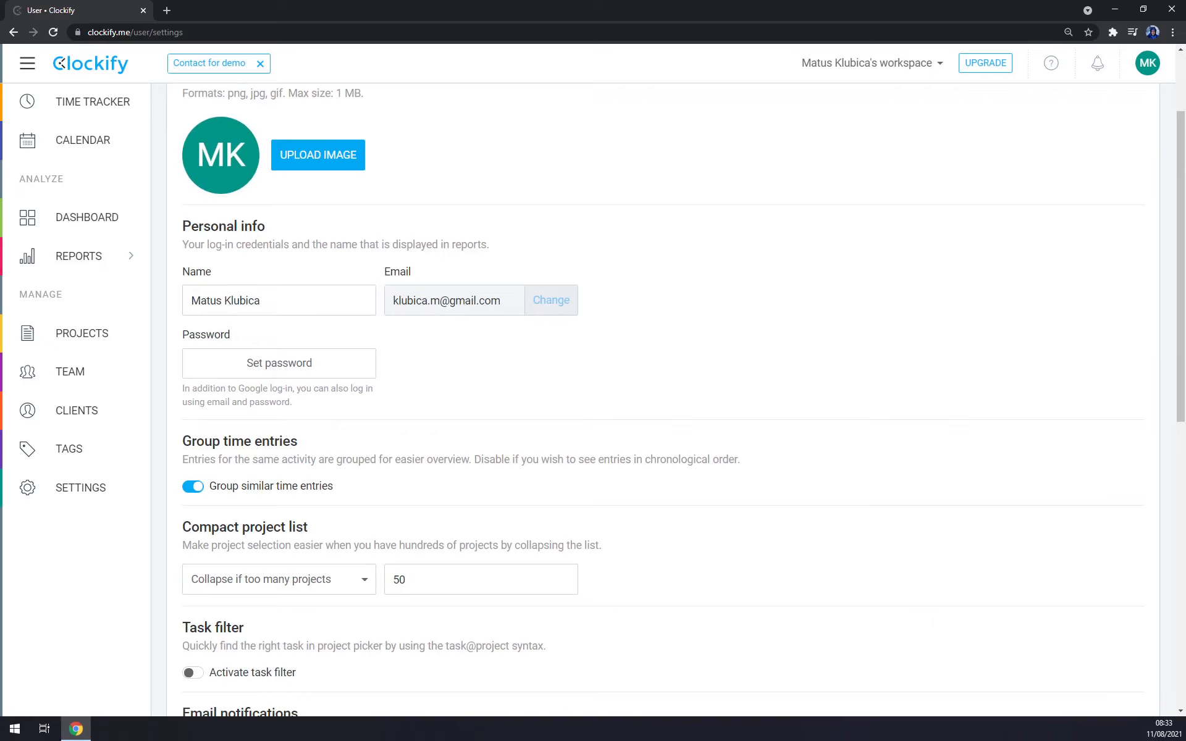
left_click_drag(393, 301, 542, 224)
scroll(279, 324, "down", 3)
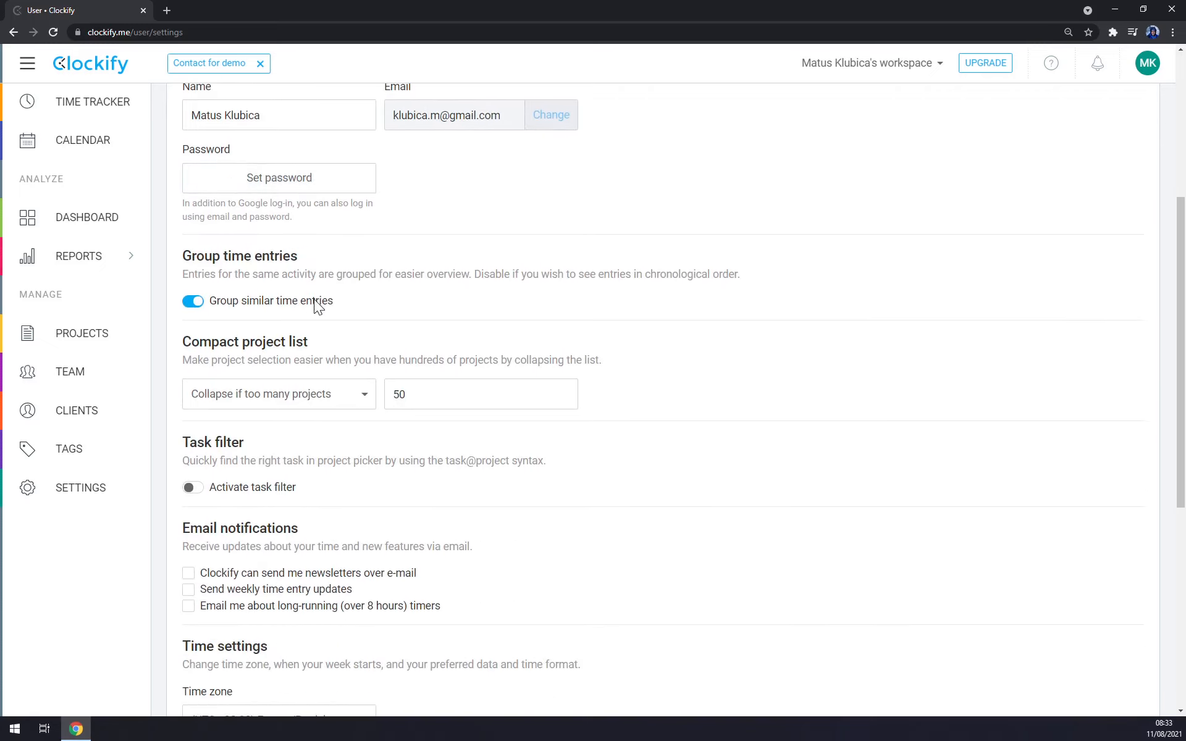
scroll(291, 288, "down", 1)
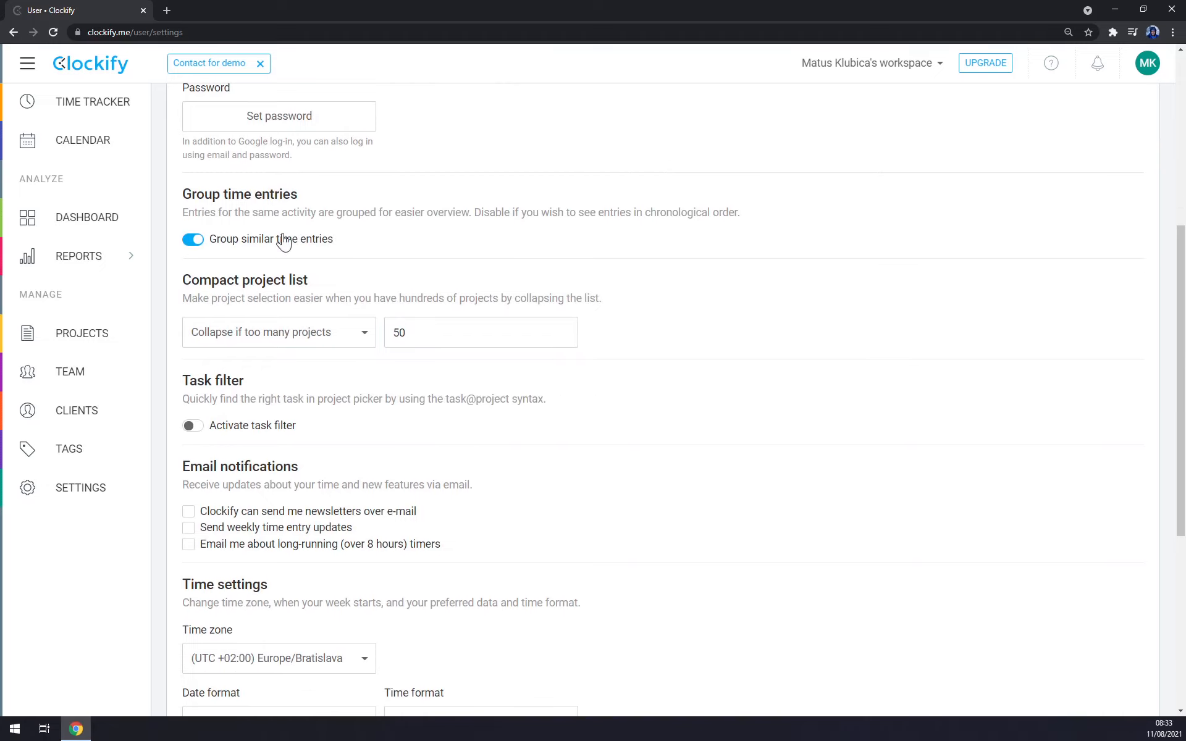
scroll(327, 278, "down", 1)
left_click(341, 281)
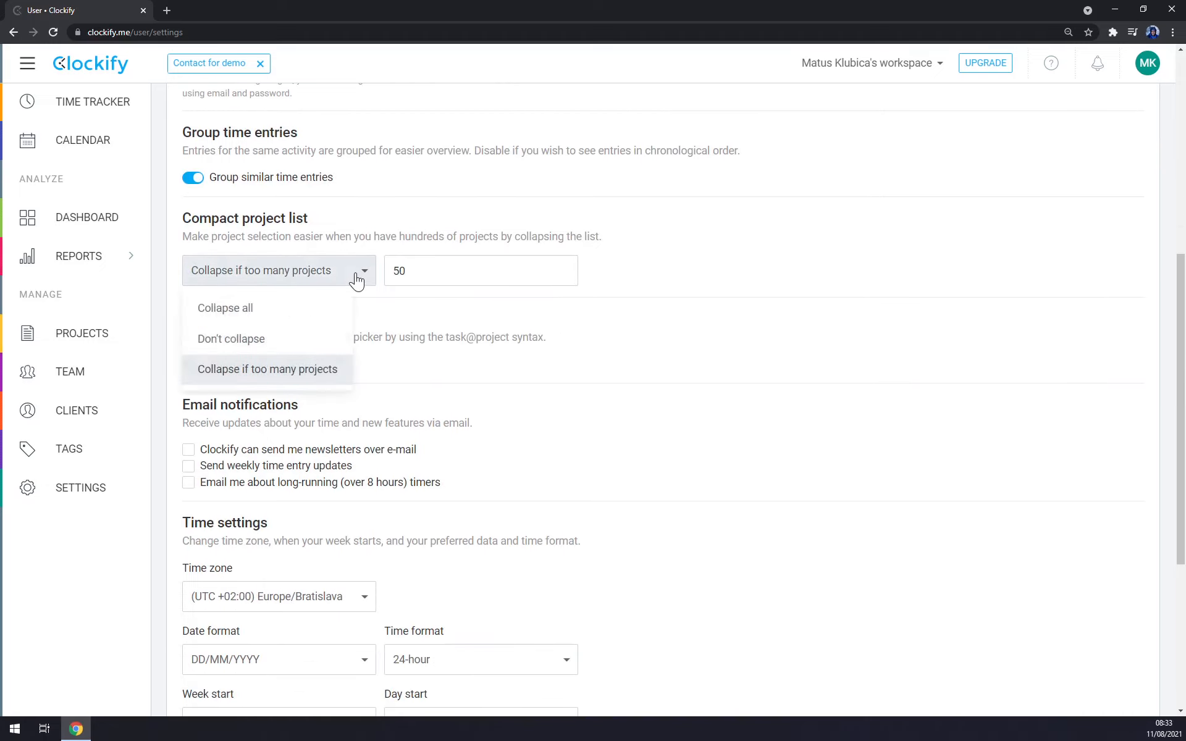
left_click(284, 366)
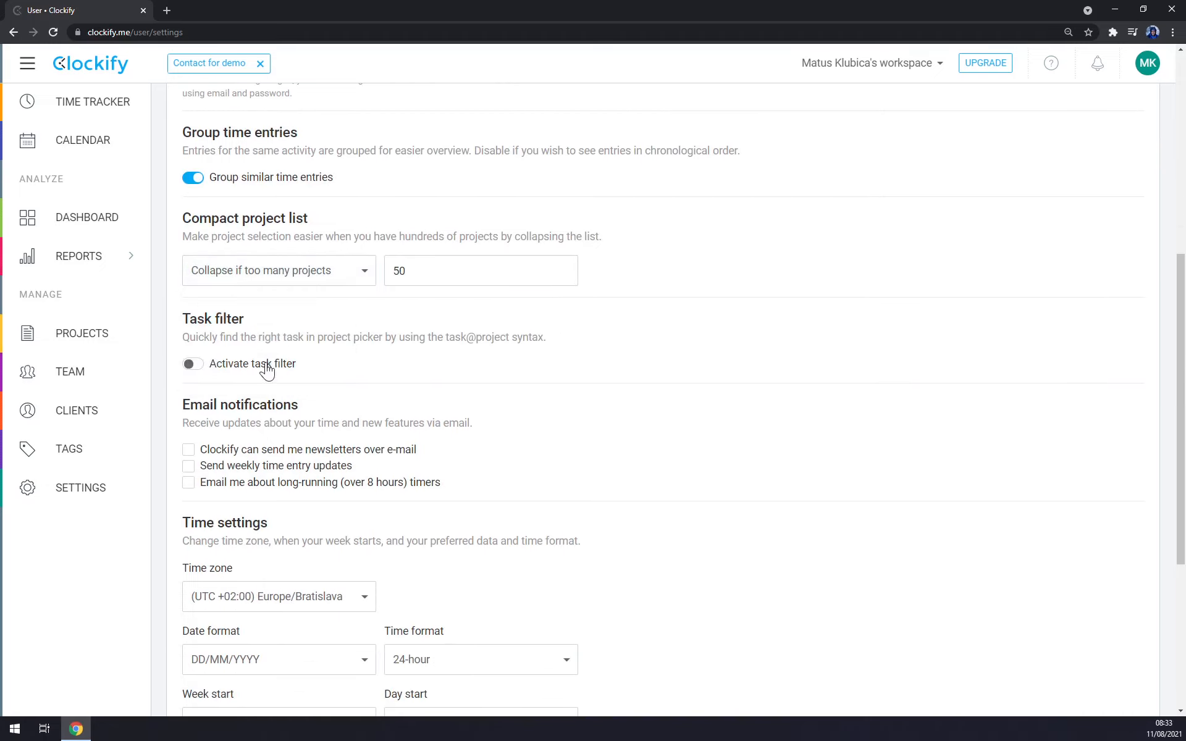
Step: Generate a personal API key in the profile settings
scroll(290, 266, "down", 2)
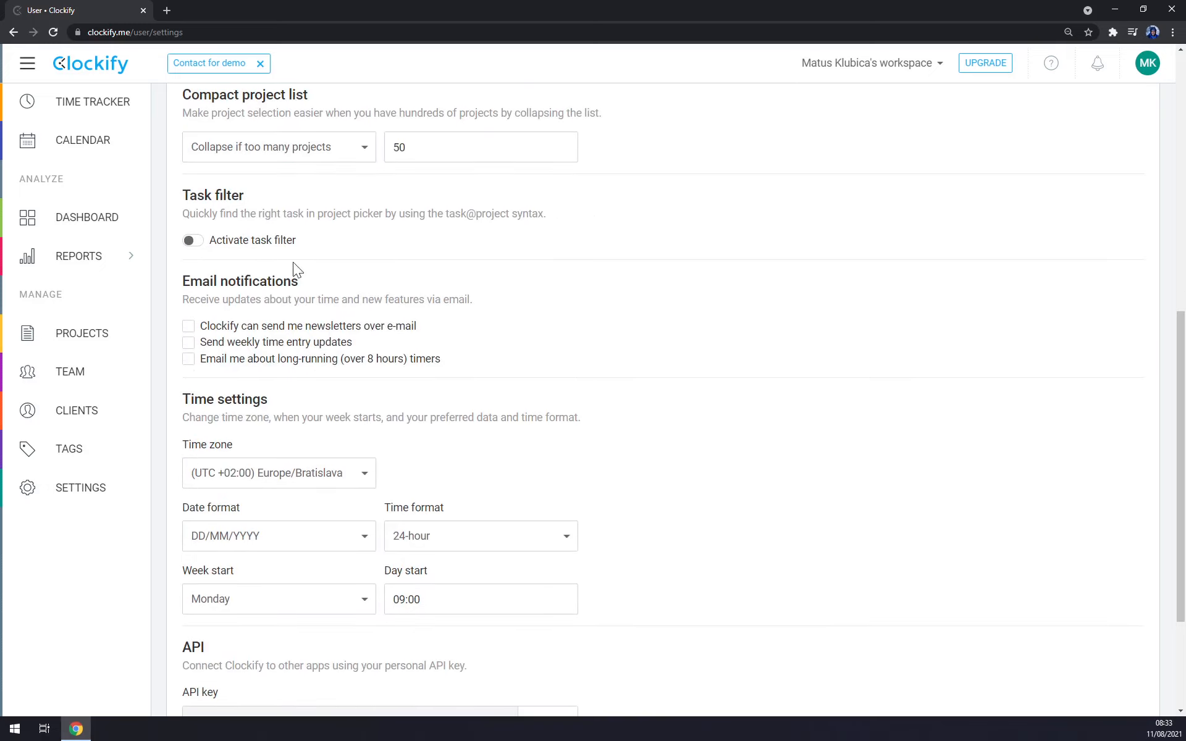
scroll(331, 327, "down", 1)
scroll(242, 303, "down", 1)
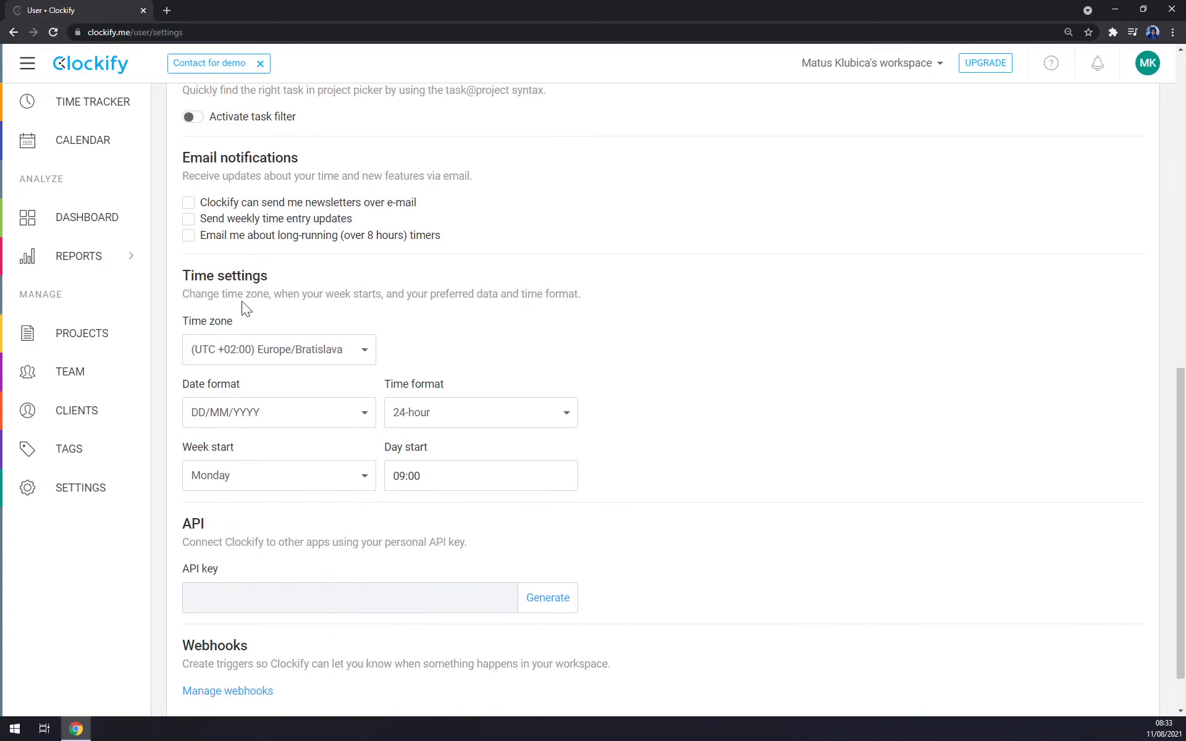
scroll(408, 307, "down", 1)
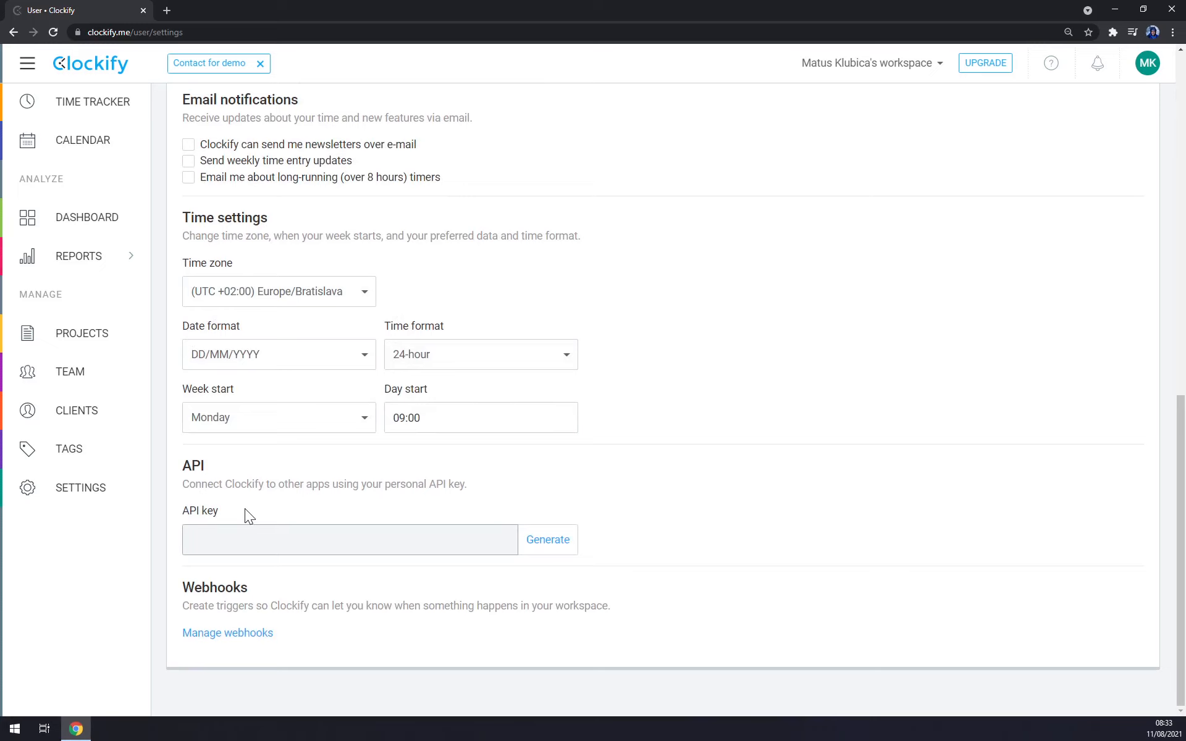
left_click(559, 529)
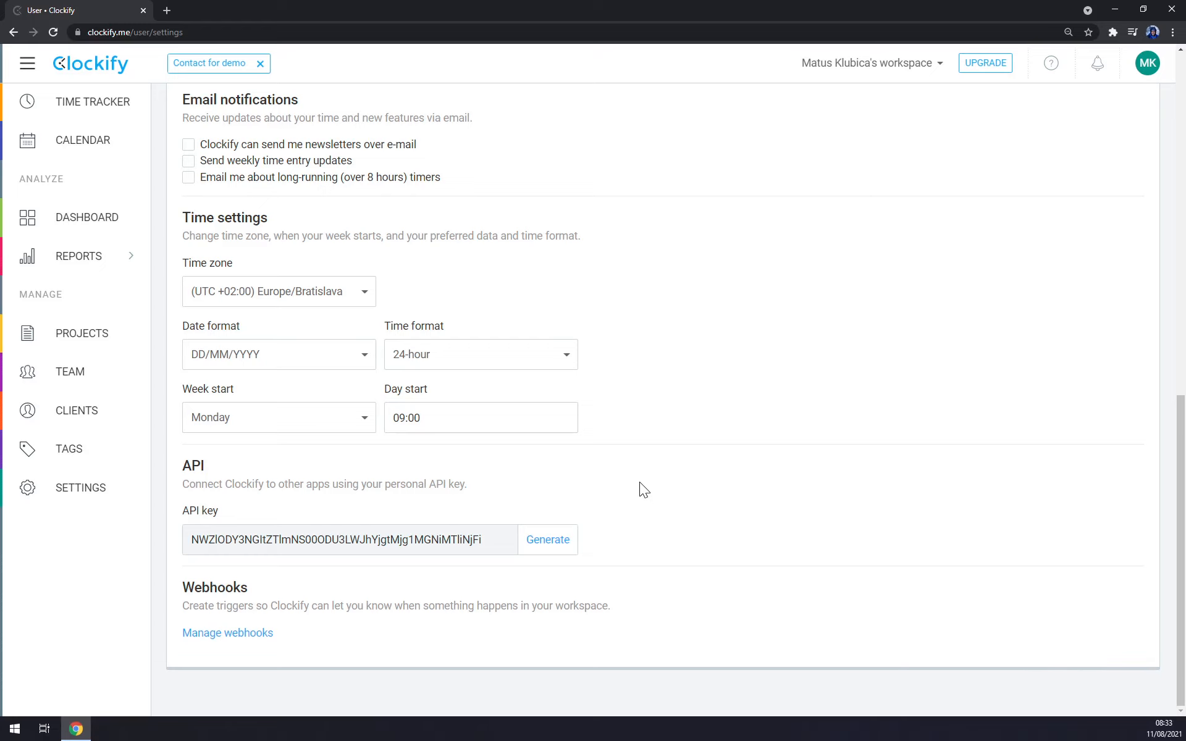
scroll(640, 482, "up", 10)
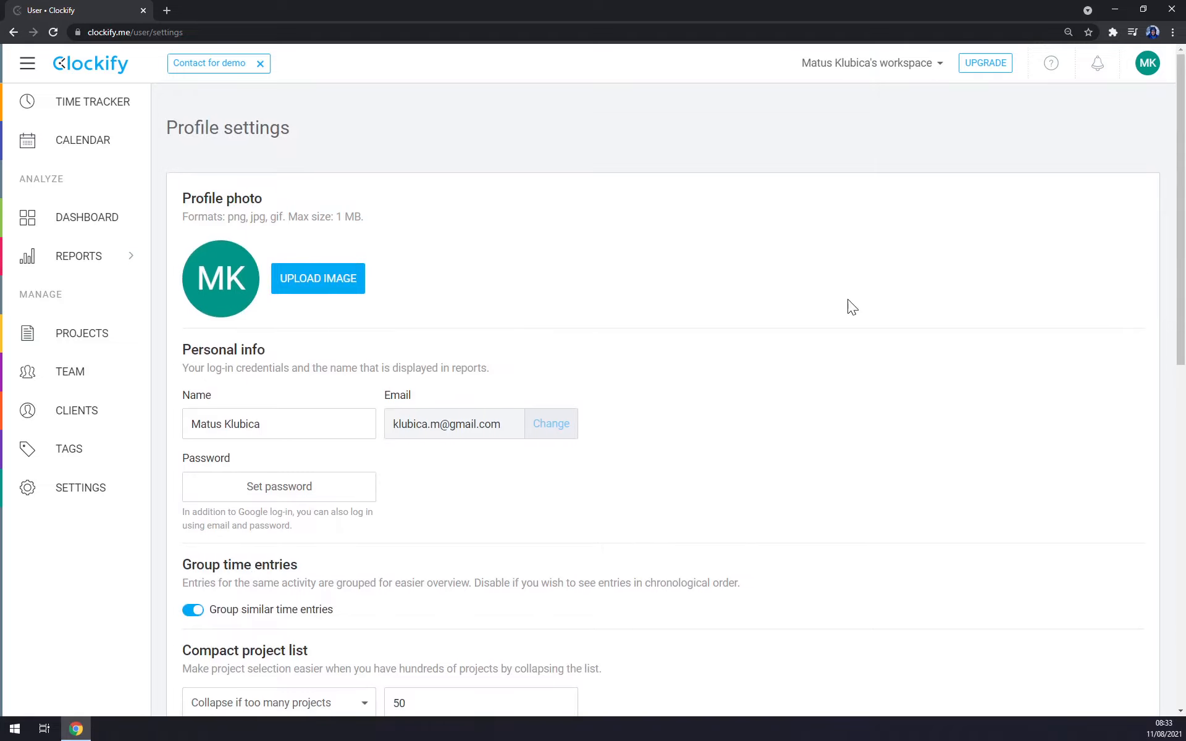
Step: Record a time entry described as "Youtube Video Clockify" without a project by running and stopping the timer
left_click(89, 108)
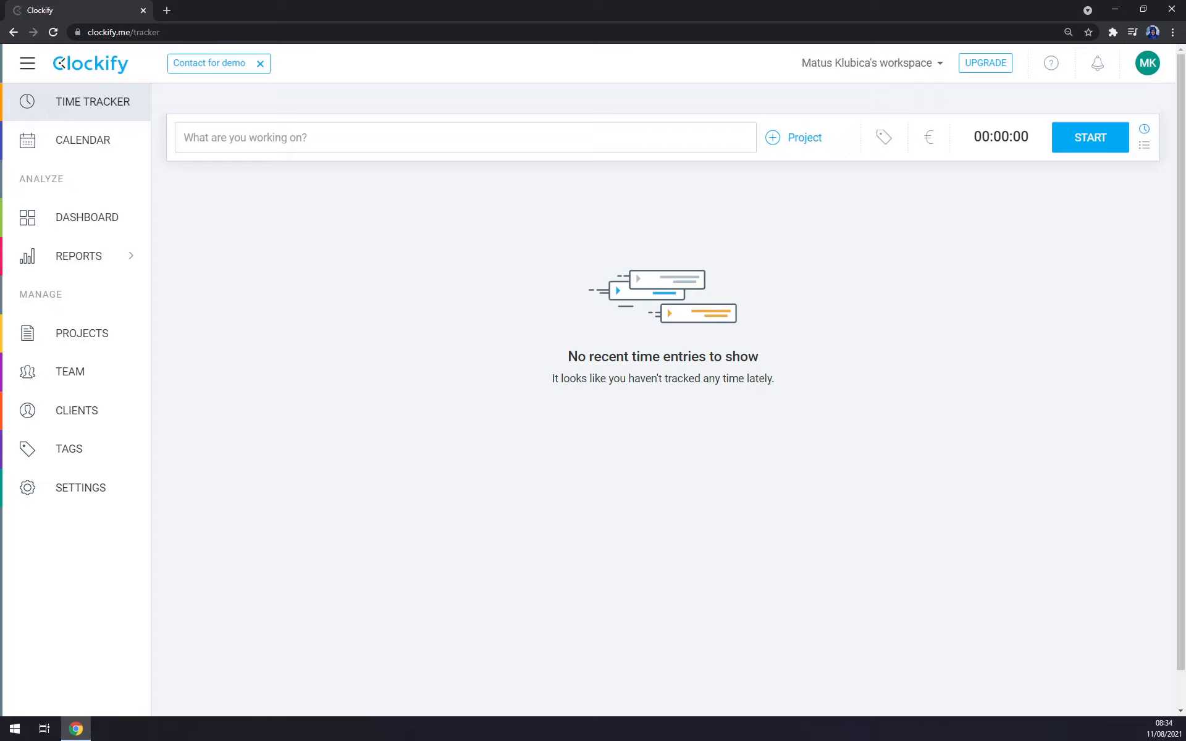
type("Youtube Video Cl")
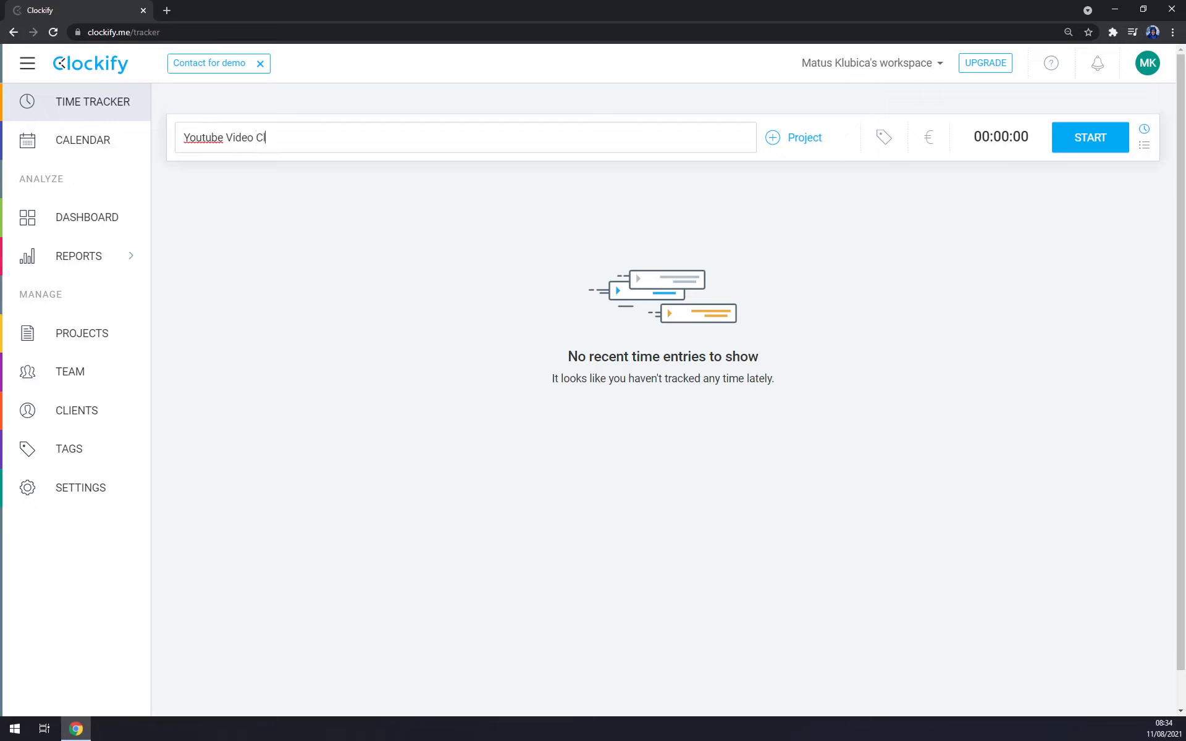
type("ockify")
left_click(788, 141)
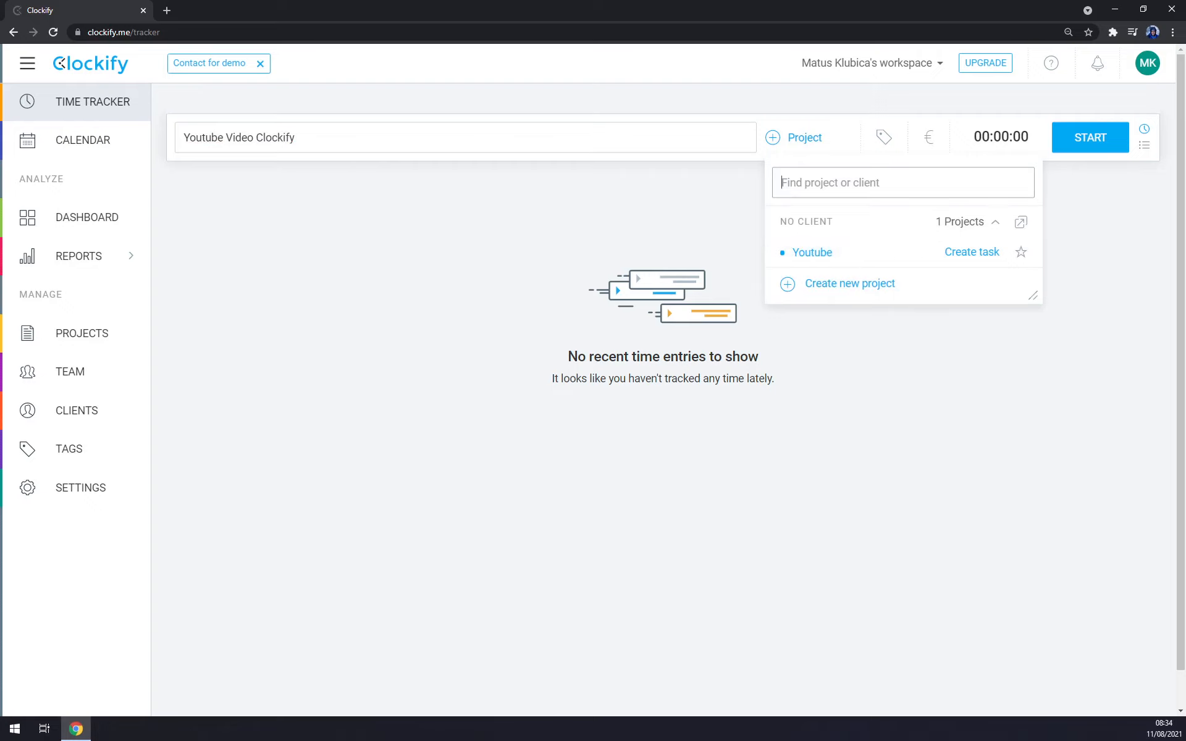
left_click(658, 191)
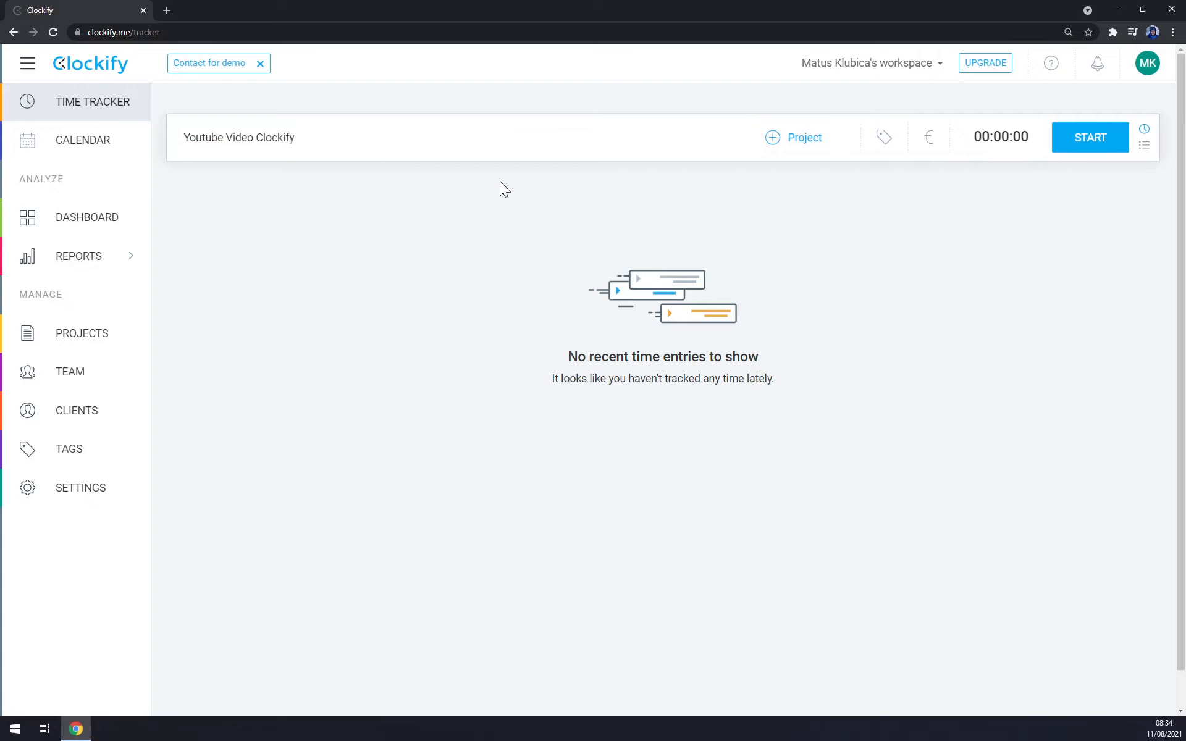
key("Return")
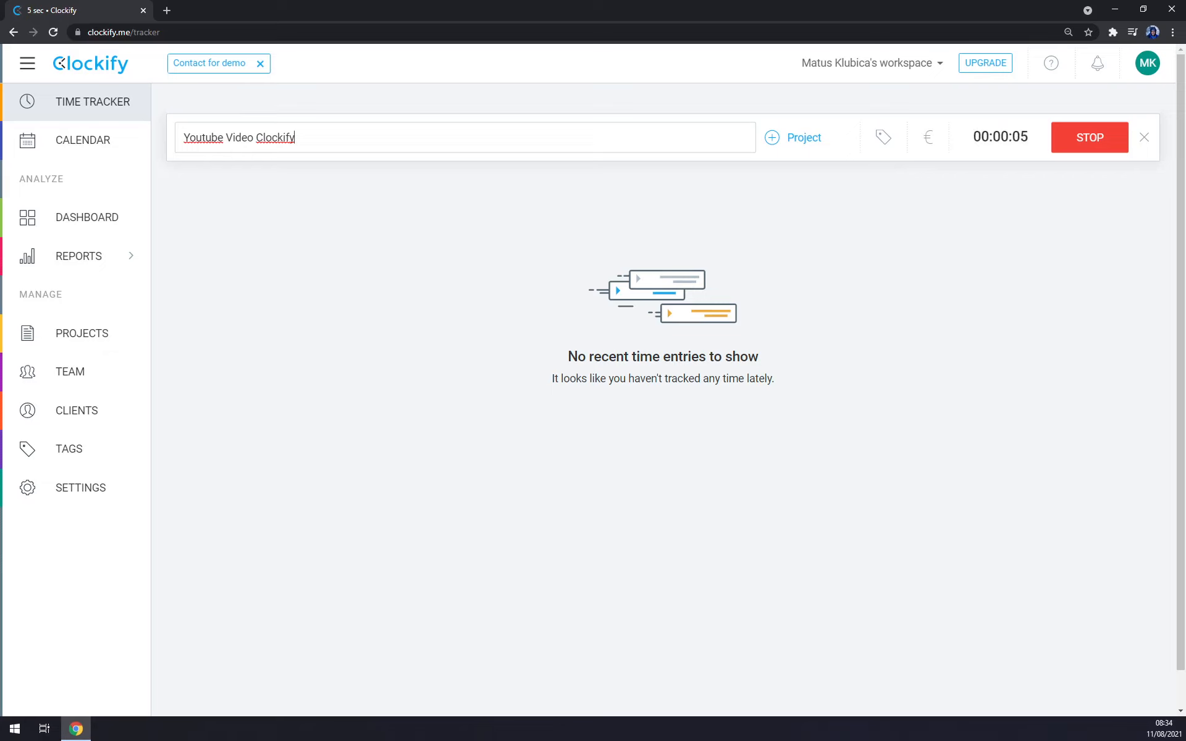
left_click(1092, 138)
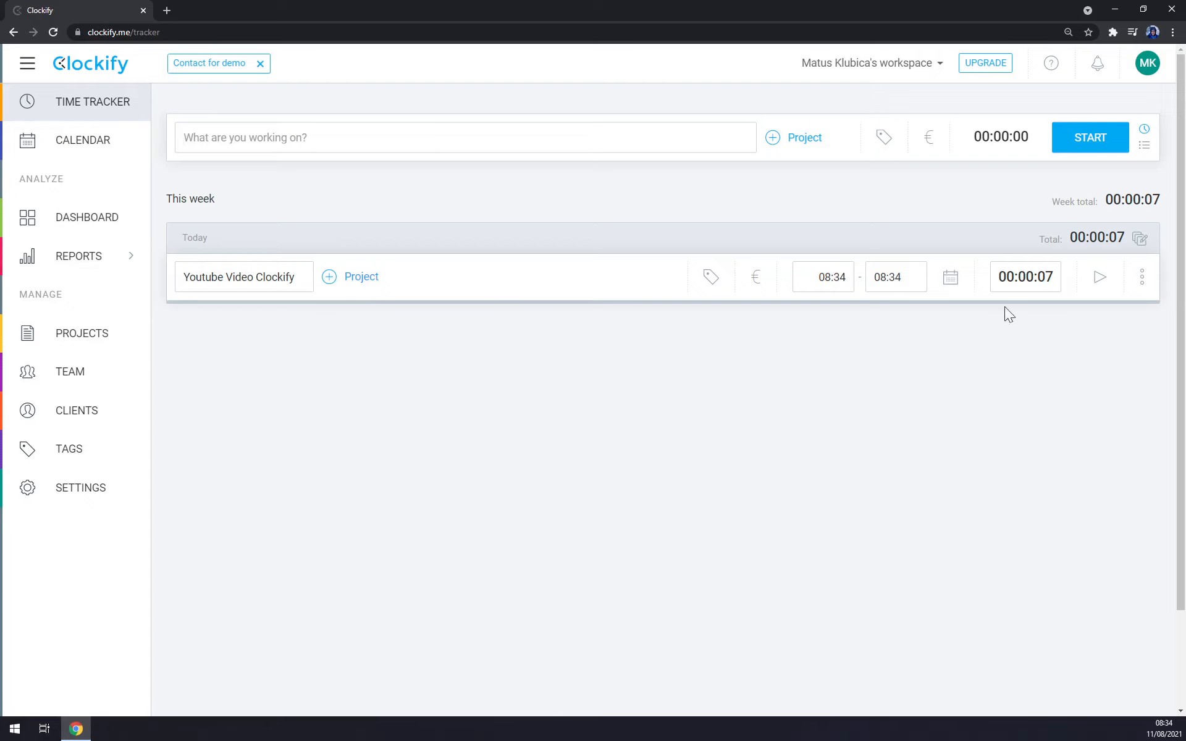
Step: Delete the "Youtube Video Clockify" time entry from today's list
left_click(1143, 281)
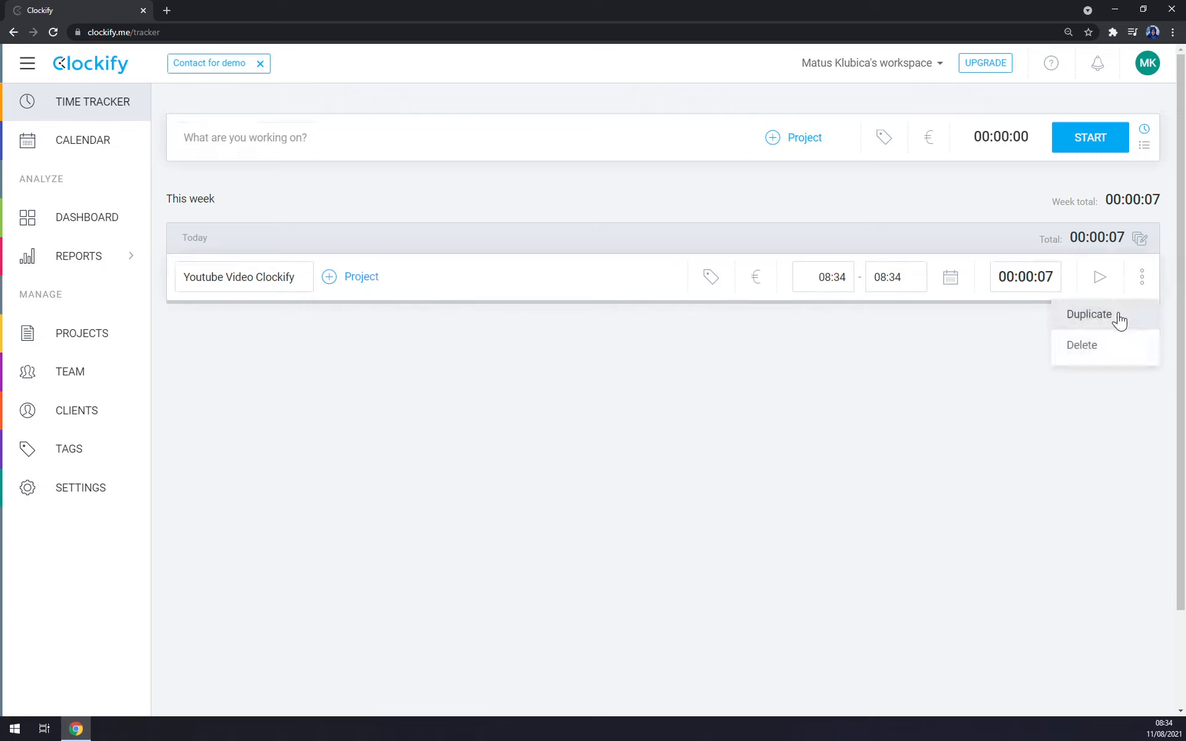
left_click(1102, 346)
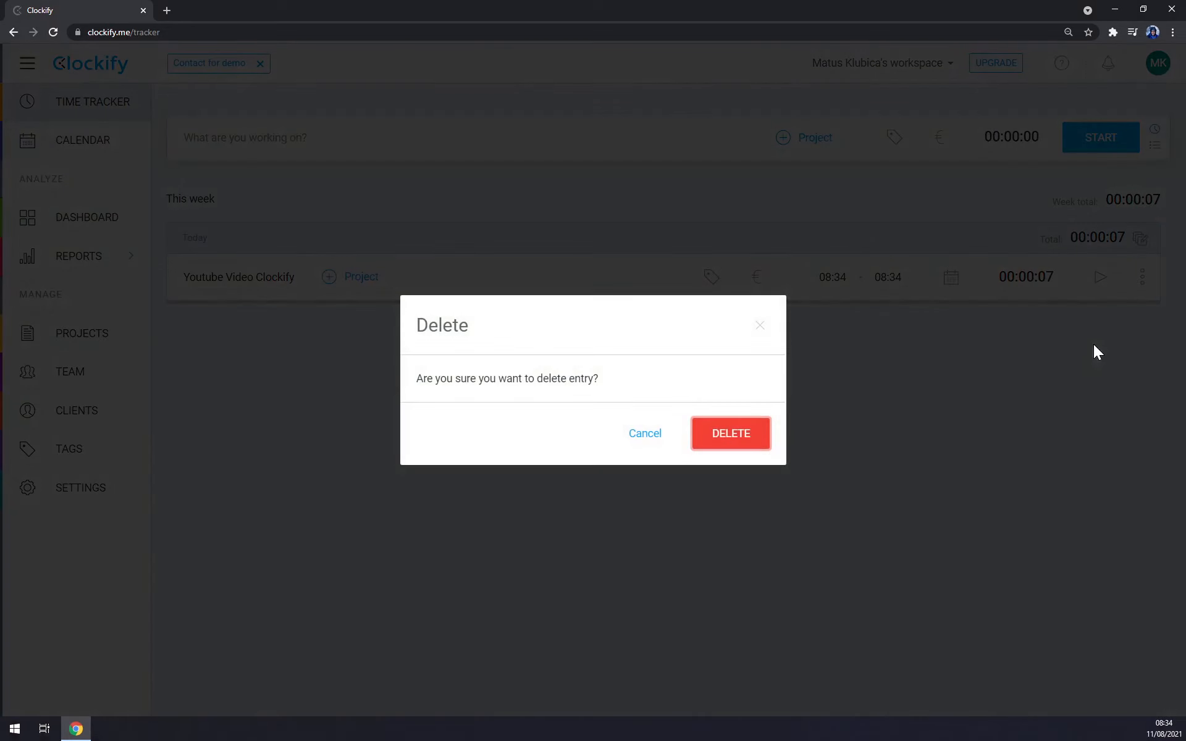
left_click(709, 444)
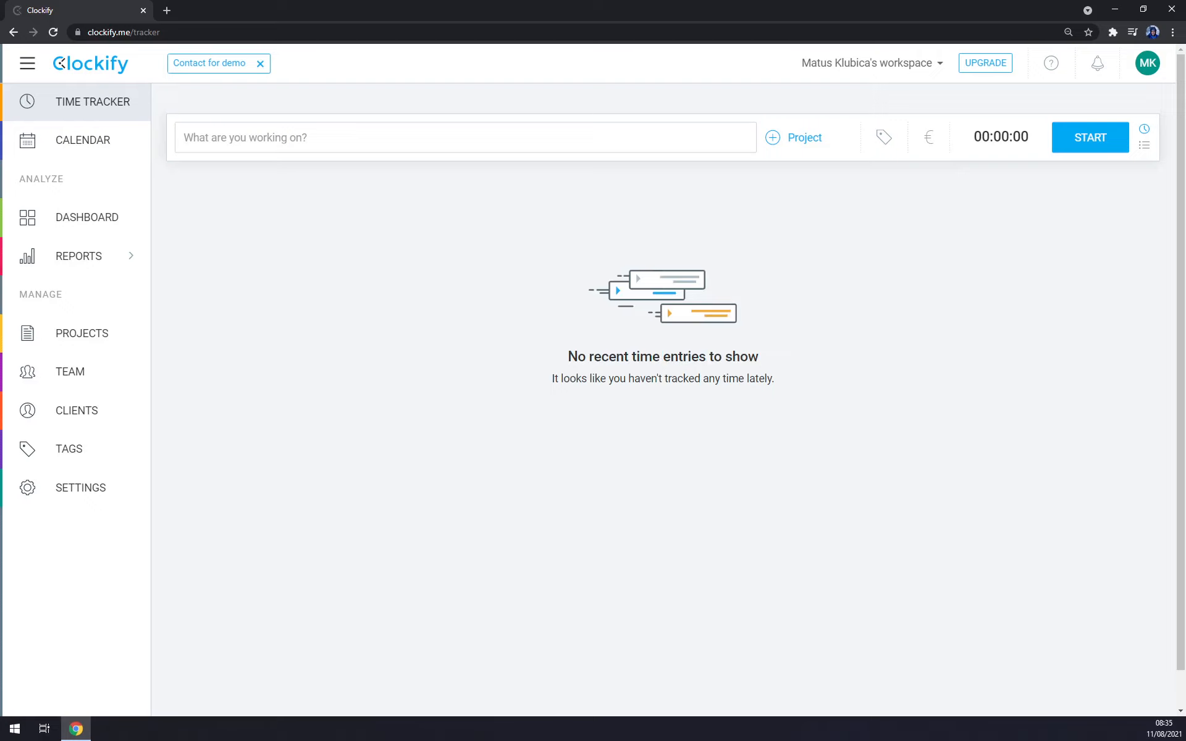
Step: Describe the new time entry as "Clockify" and create a task named "Youtube video" under the Youtube project for it
type("Clockify")
left_click(780, 135)
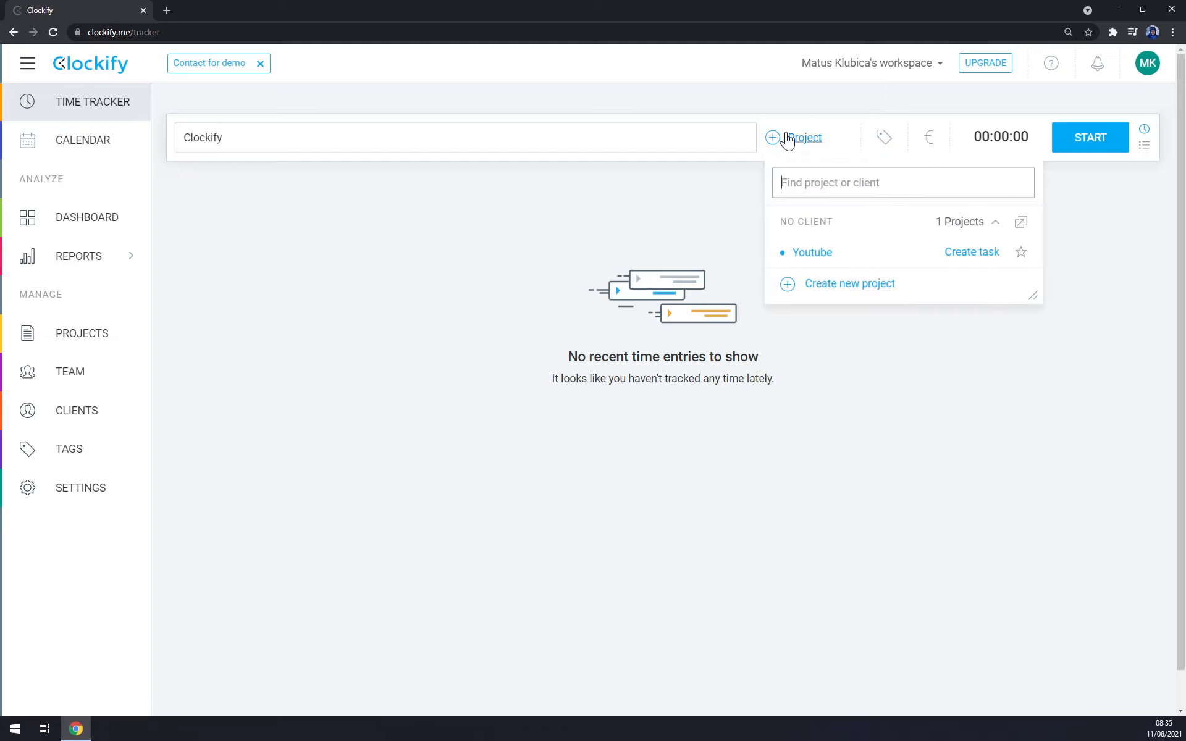
left_click(981, 260)
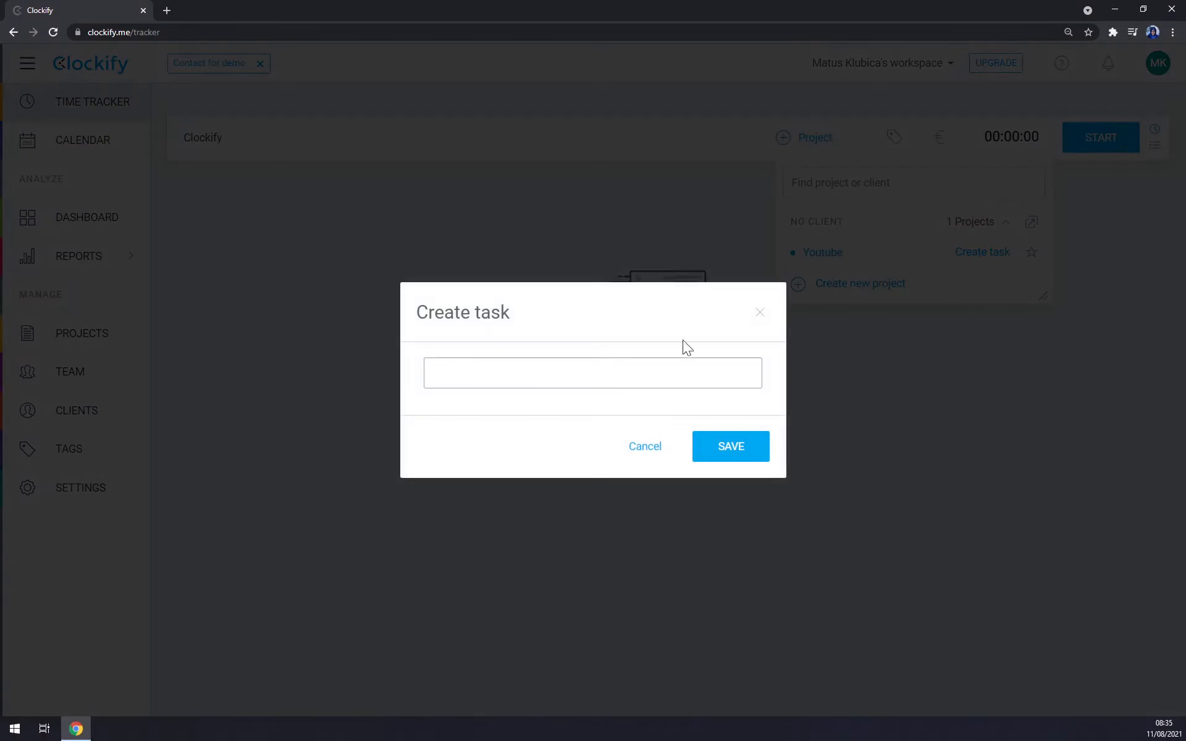
type("Youtube video")
key("Return")
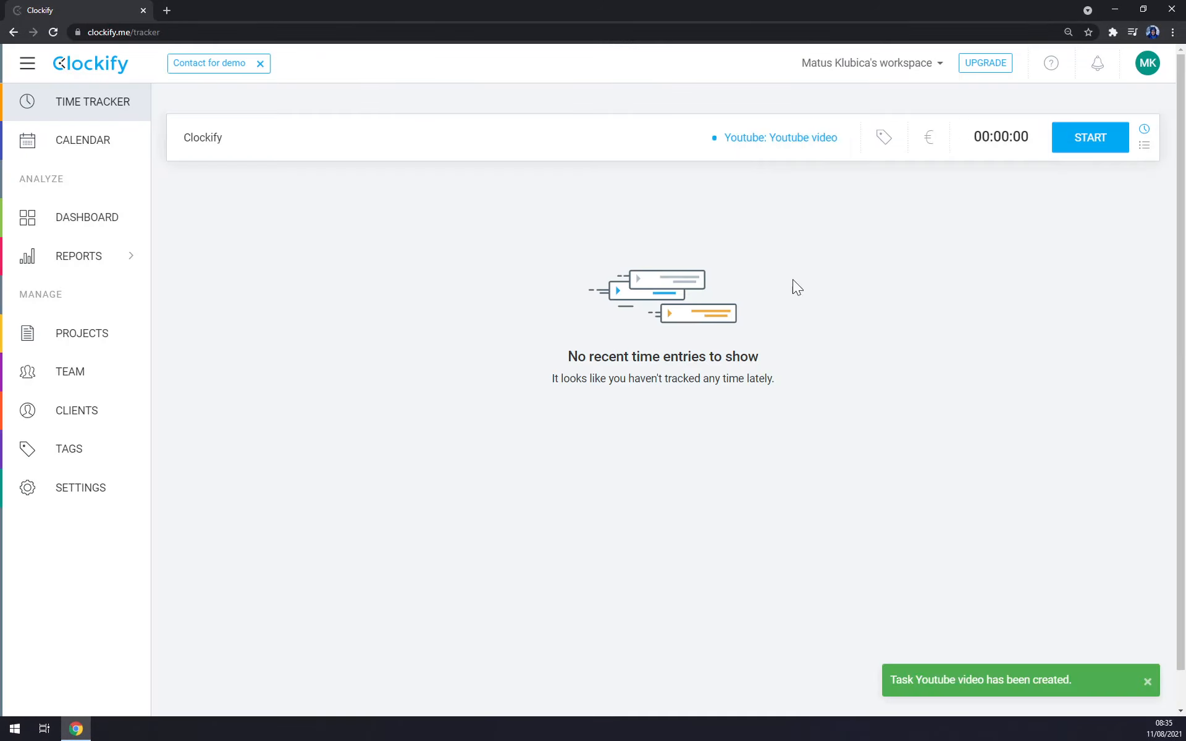
Step: Check the tag options and the billable setting of the "Clockify" time entry
left_click(884, 139)
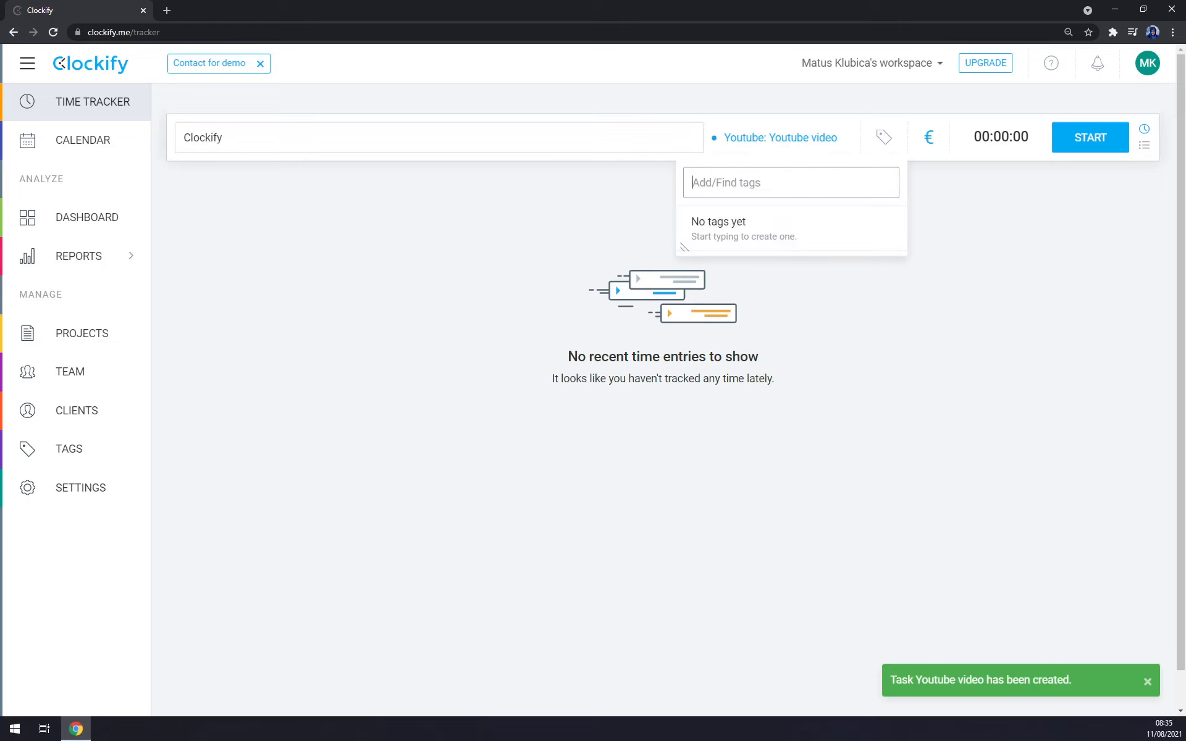
left_click(789, 117)
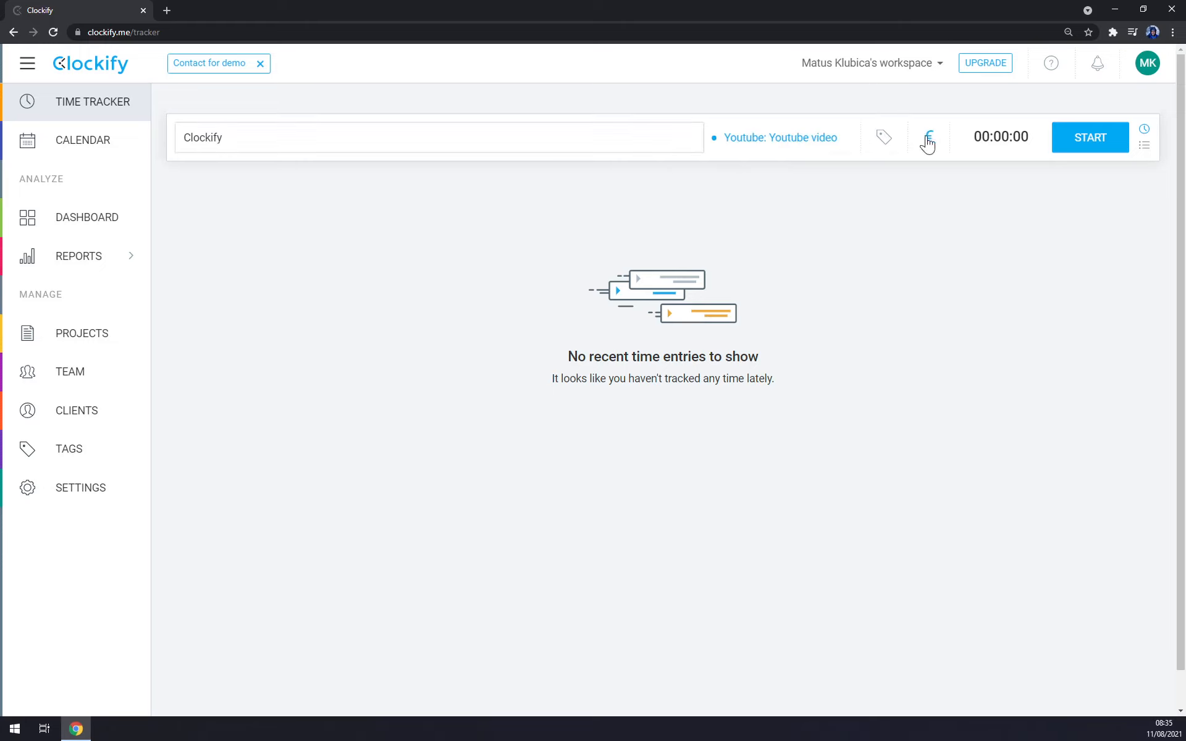
left_click(928, 139)
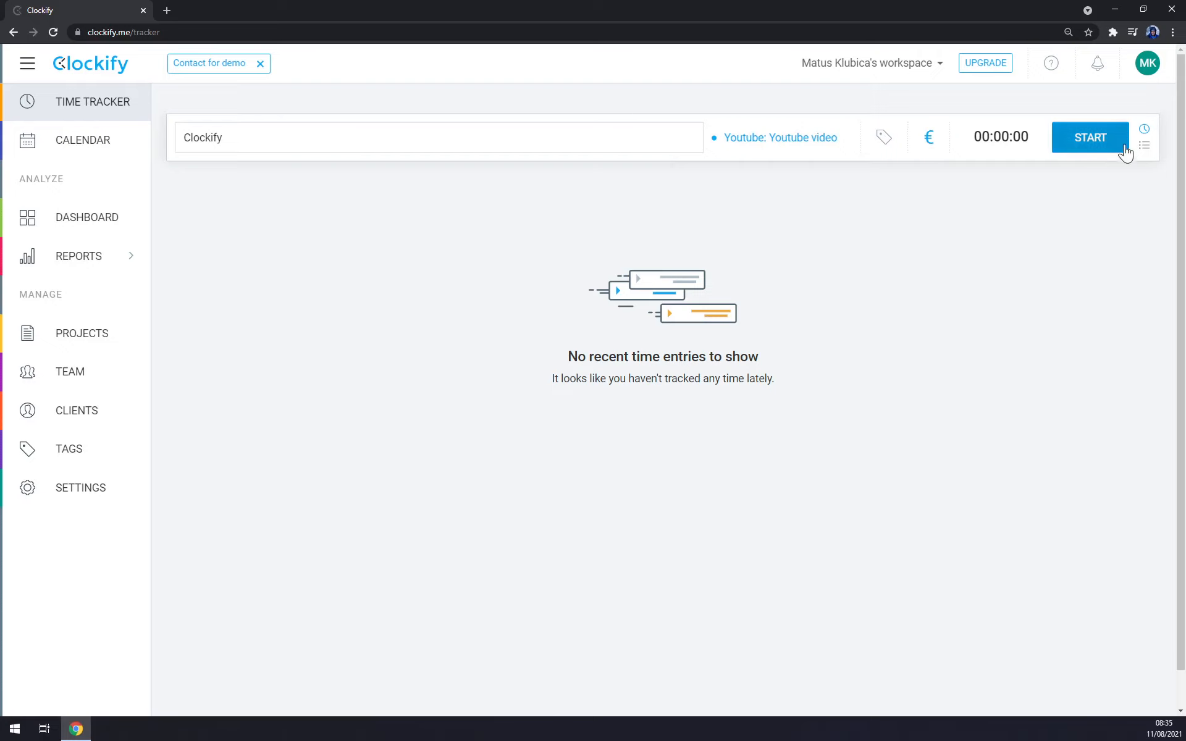
Step: Set the workspace billable rate to 20 in the workspace settings, applied to time entries from now onwards
left_click(93, 505)
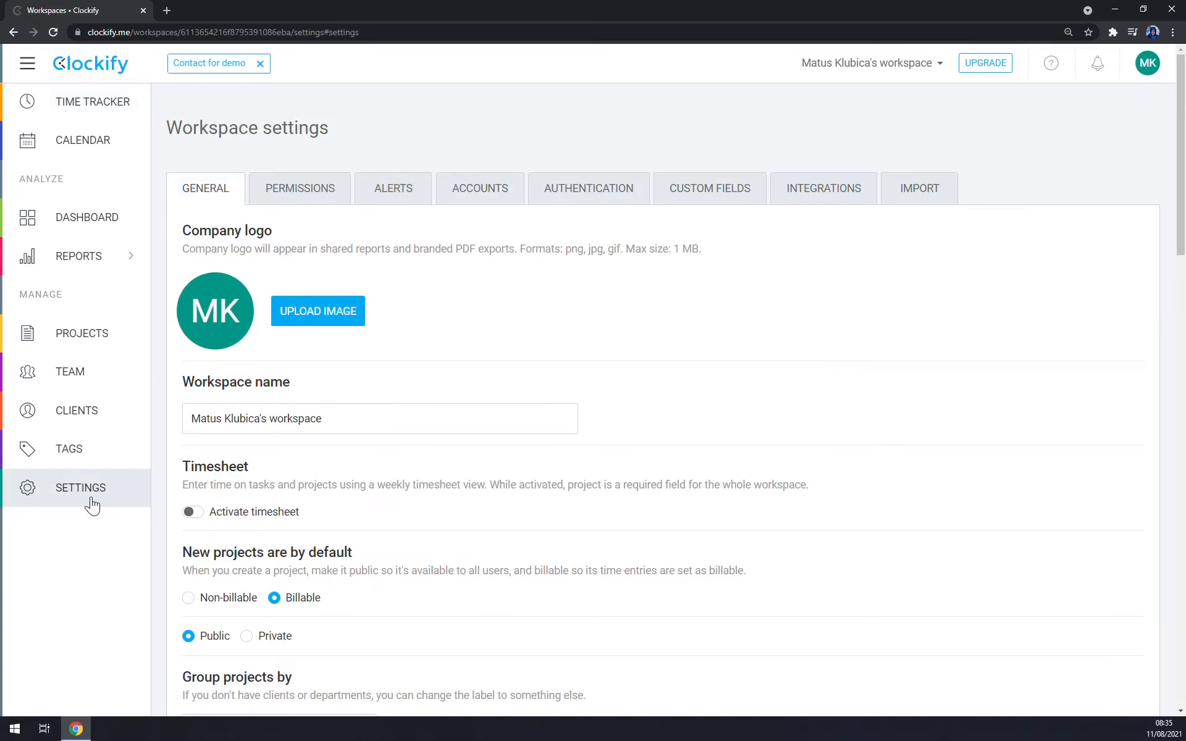
scroll(325, 519, "down", 5)
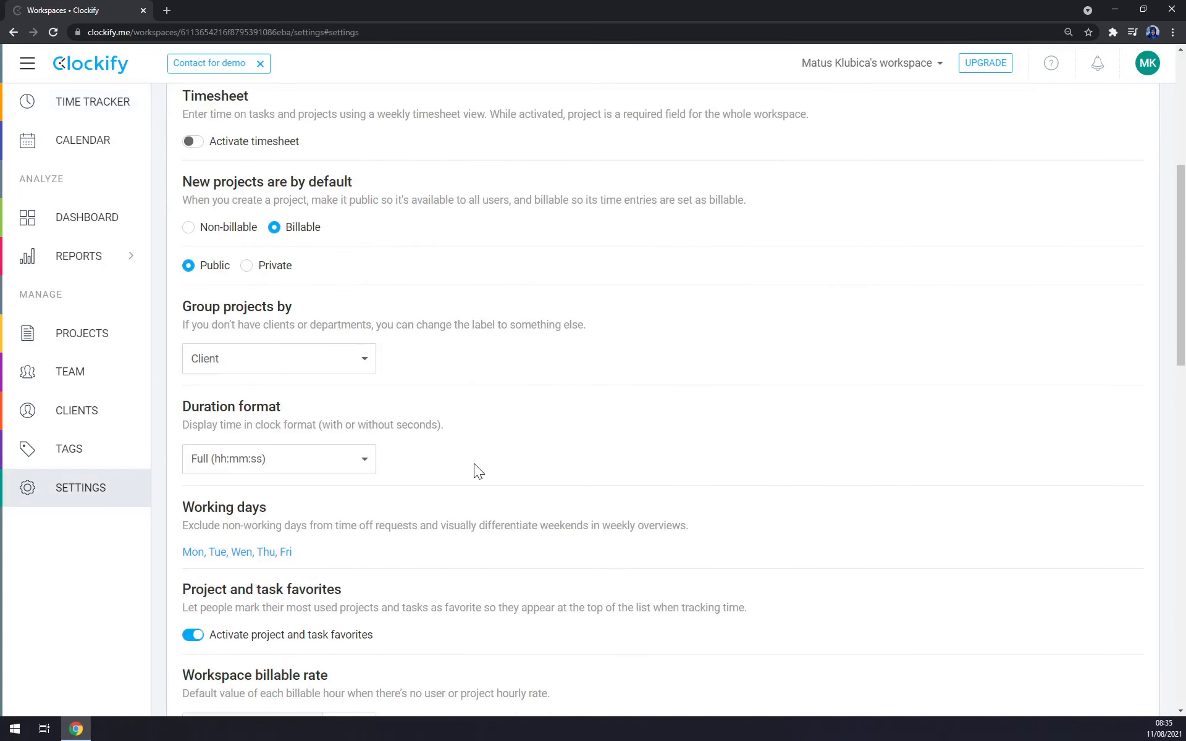
scroll(484, 461, "down", 6)
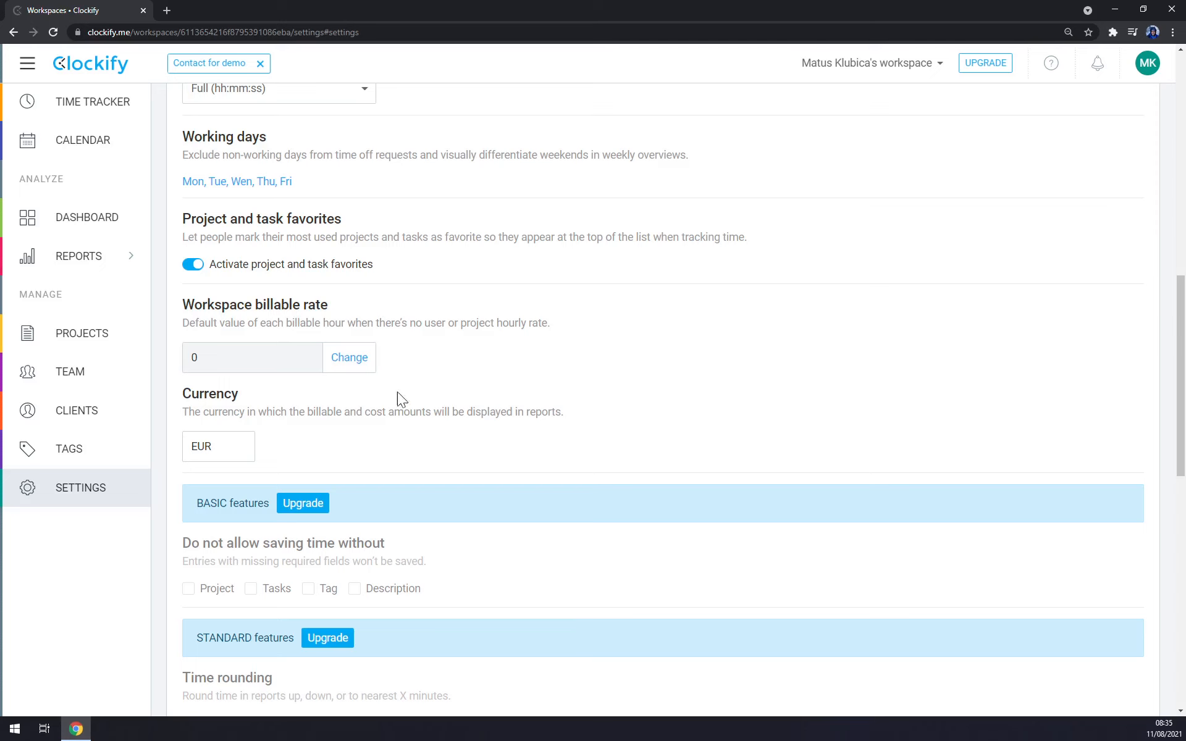
left_click(348, 359)
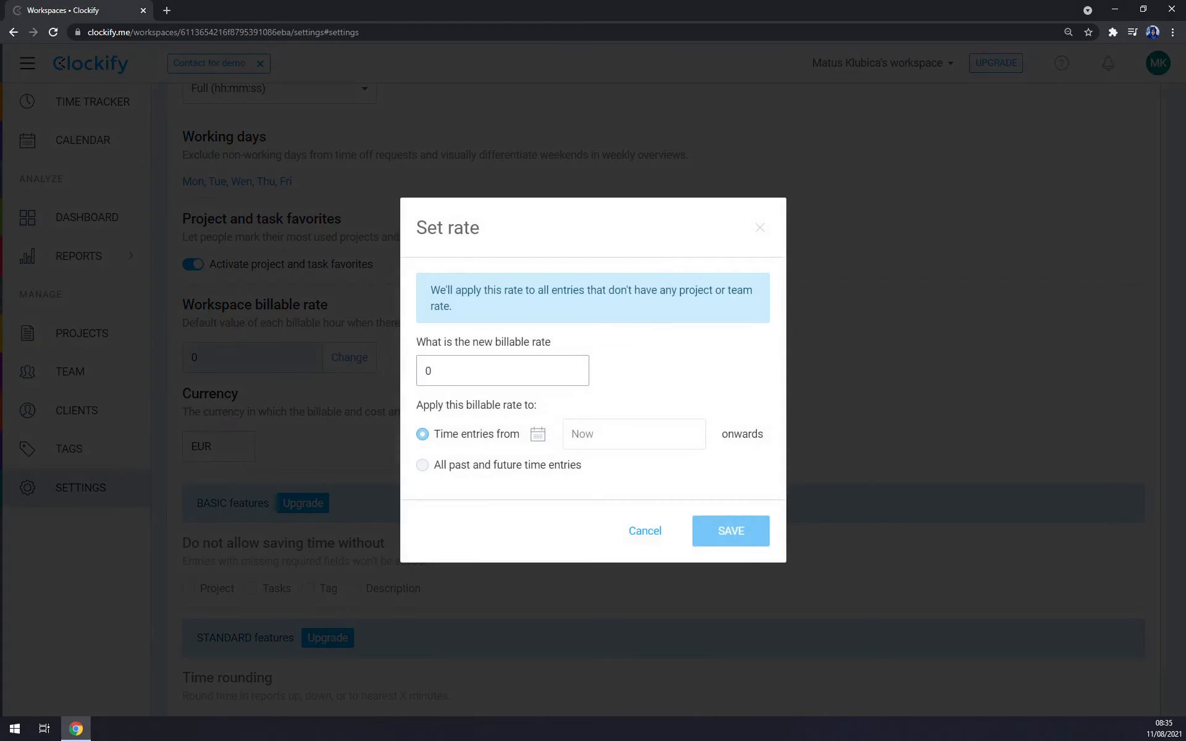
type("20")
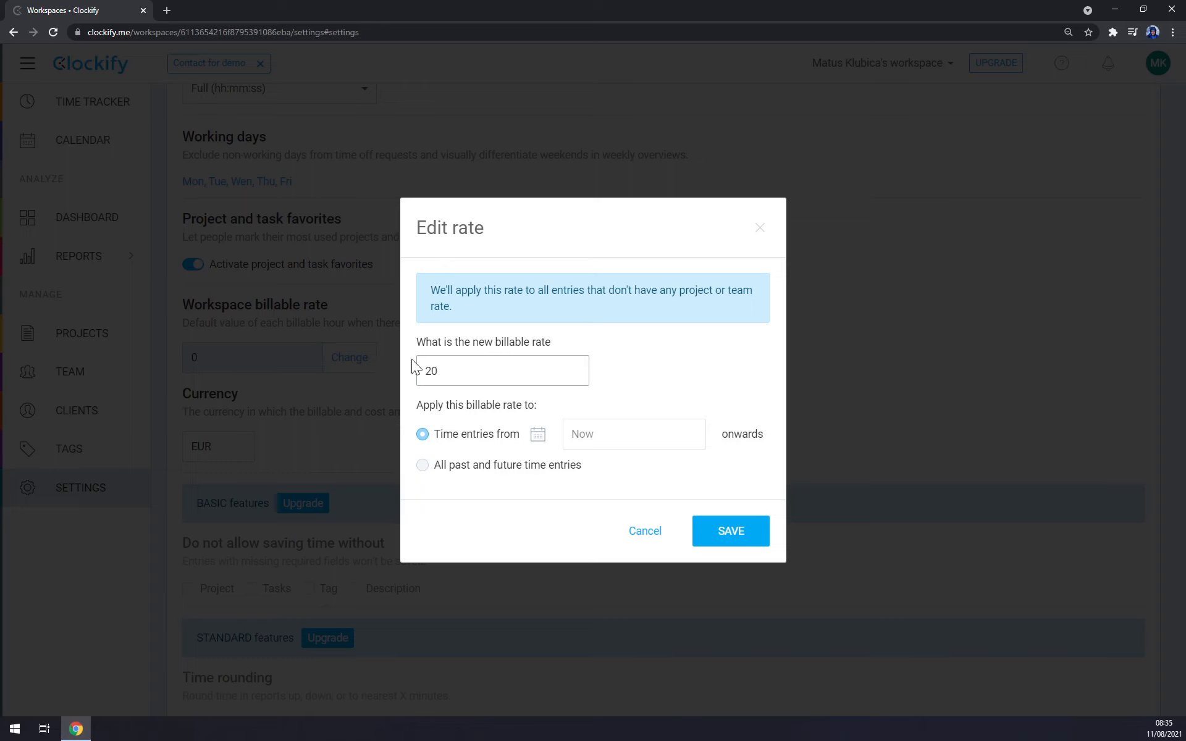
left_click(717, 541)
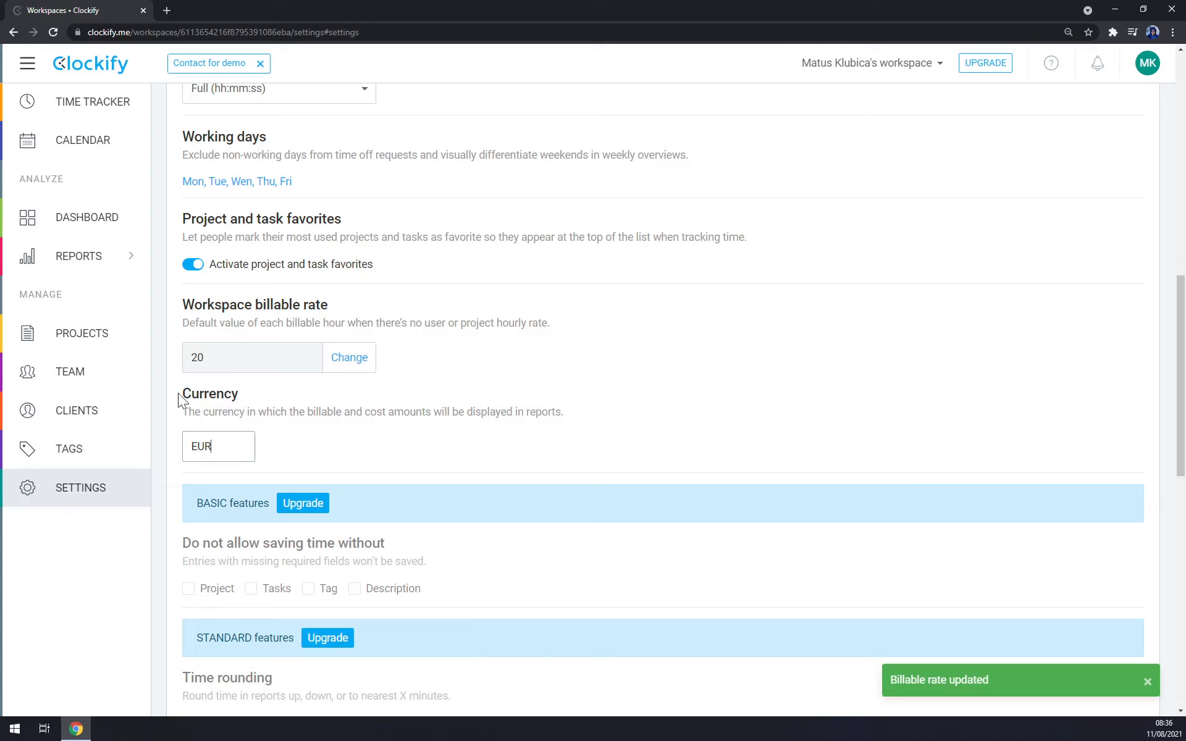
Step: Set the workspace currency to USD
left_click_drag(217, 446, 158, 447)
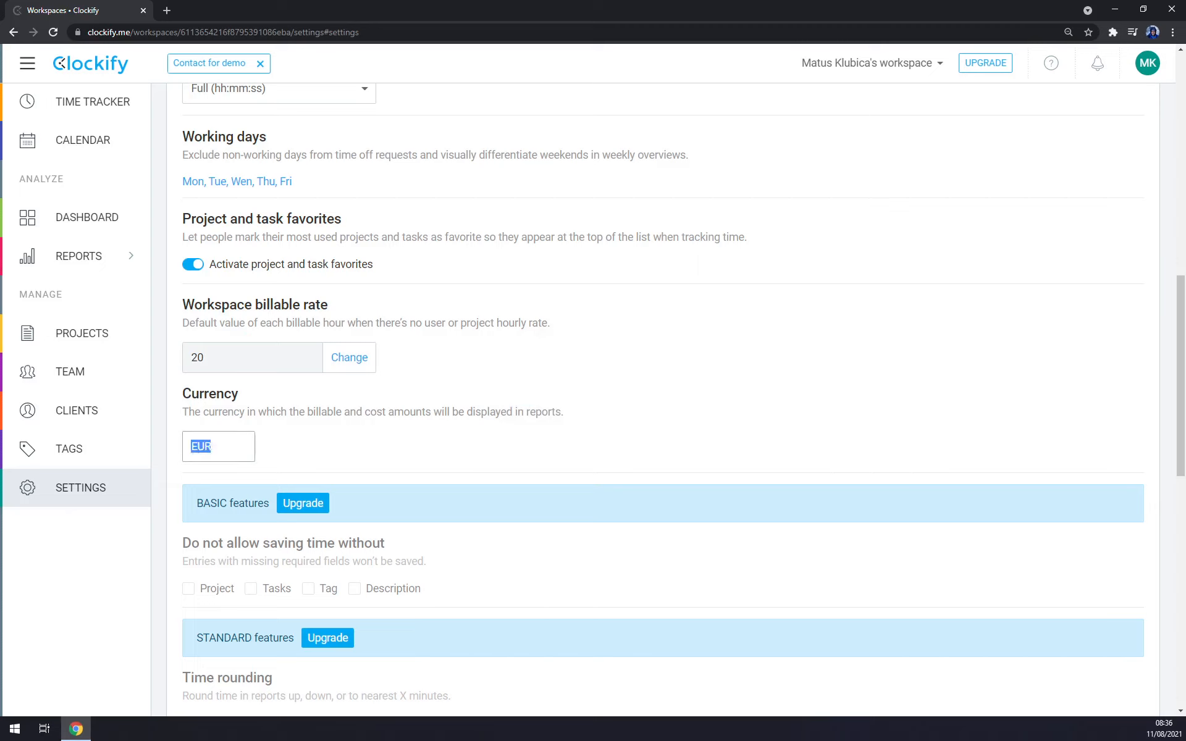
type("USD")
key("Return")
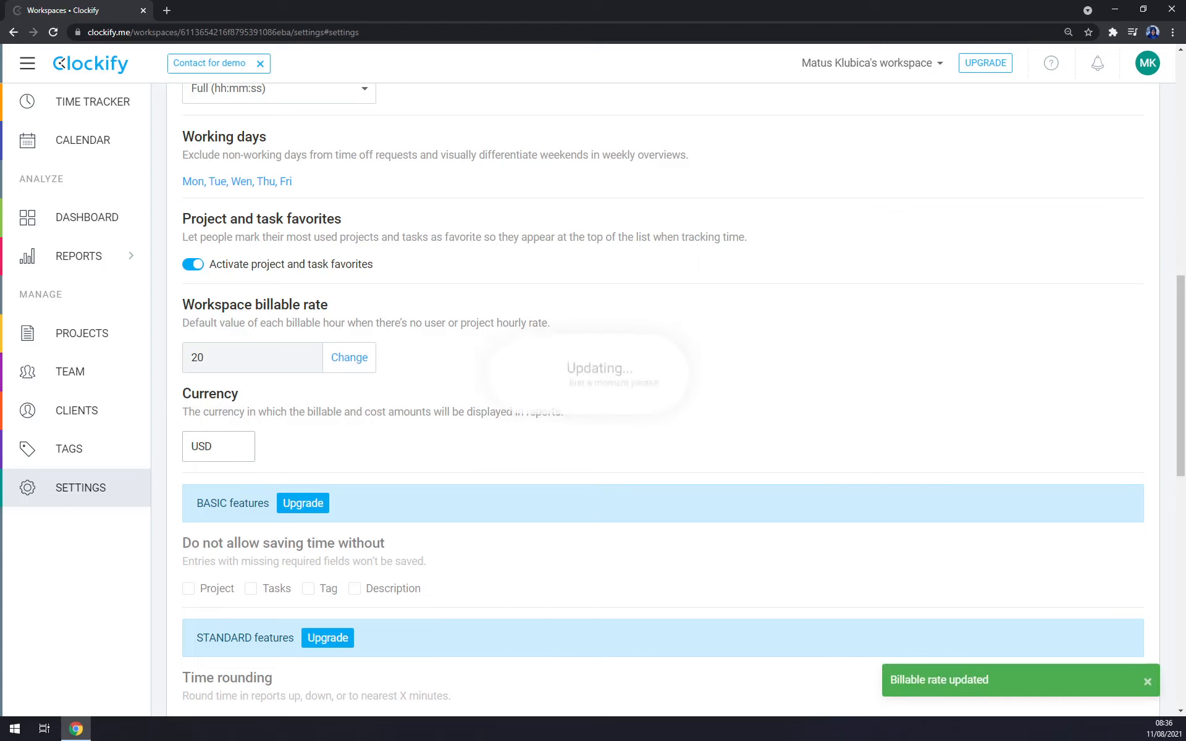
Step: Examine the remaining general workspace settings and those for permissions, alerts, accounts, authentication, custom fields, integrations and import
scroll(414, 422, "down", 3)
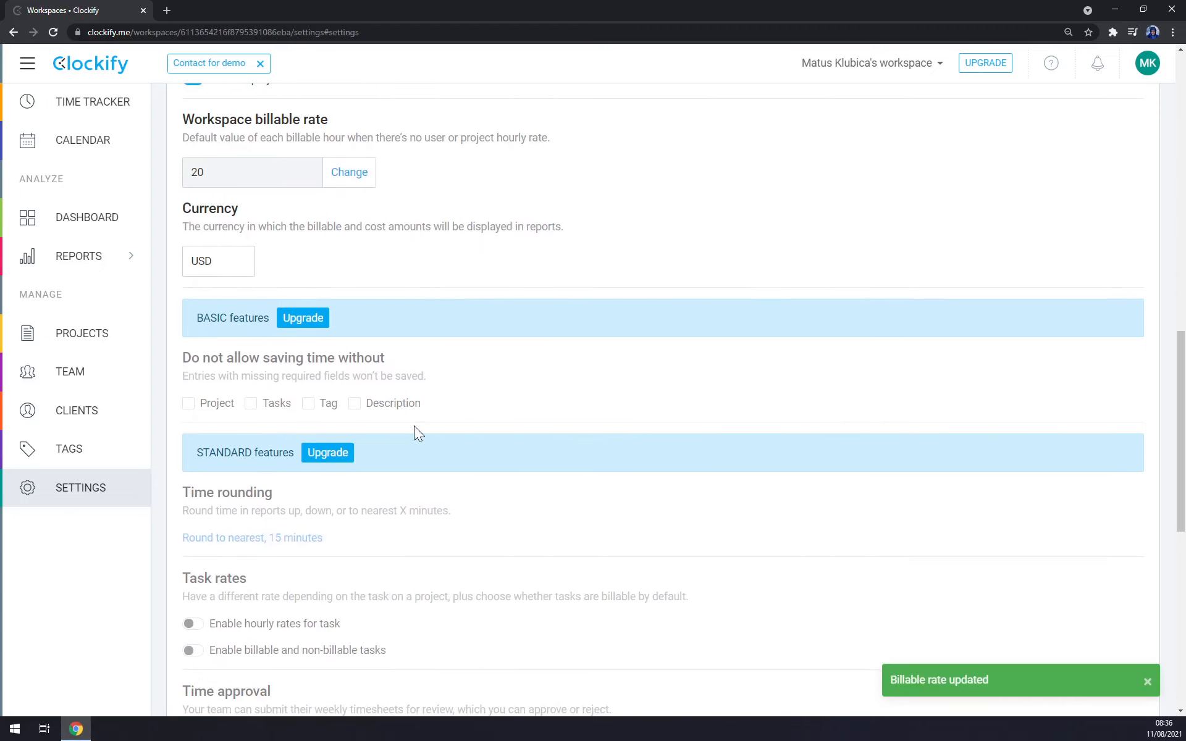
scroll(278, 433, "down", 9)
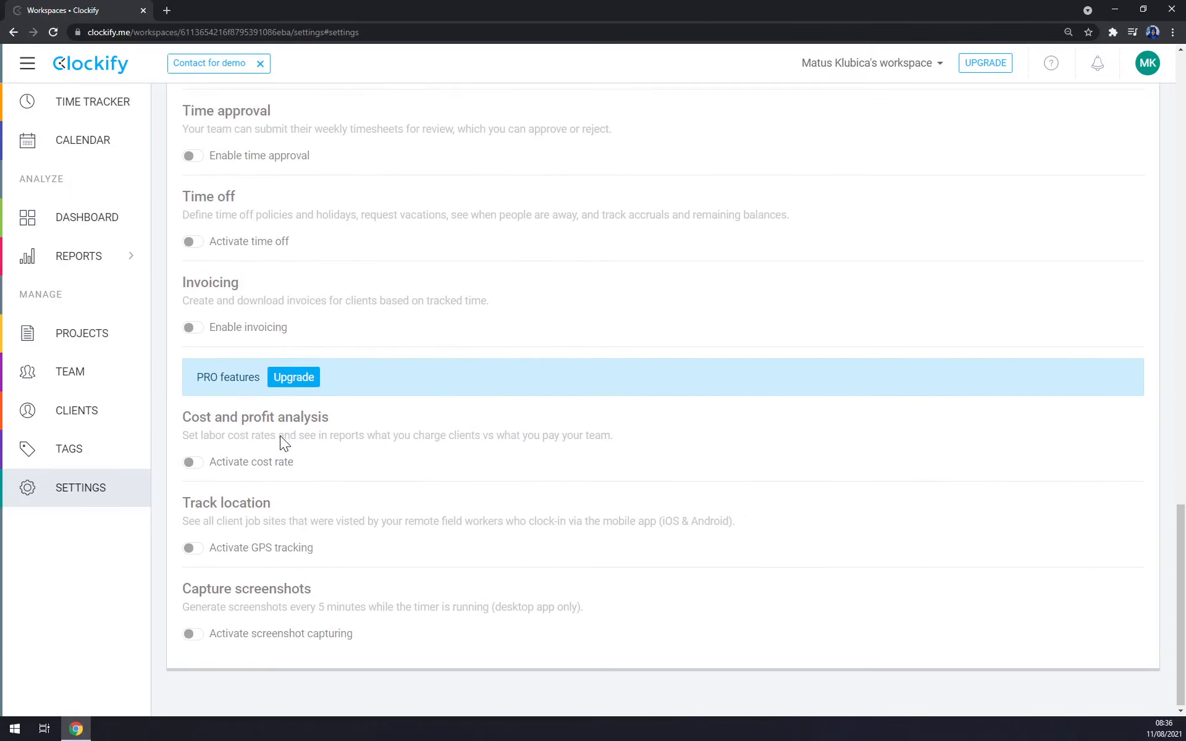
scroll(281, 432, "up", 4)
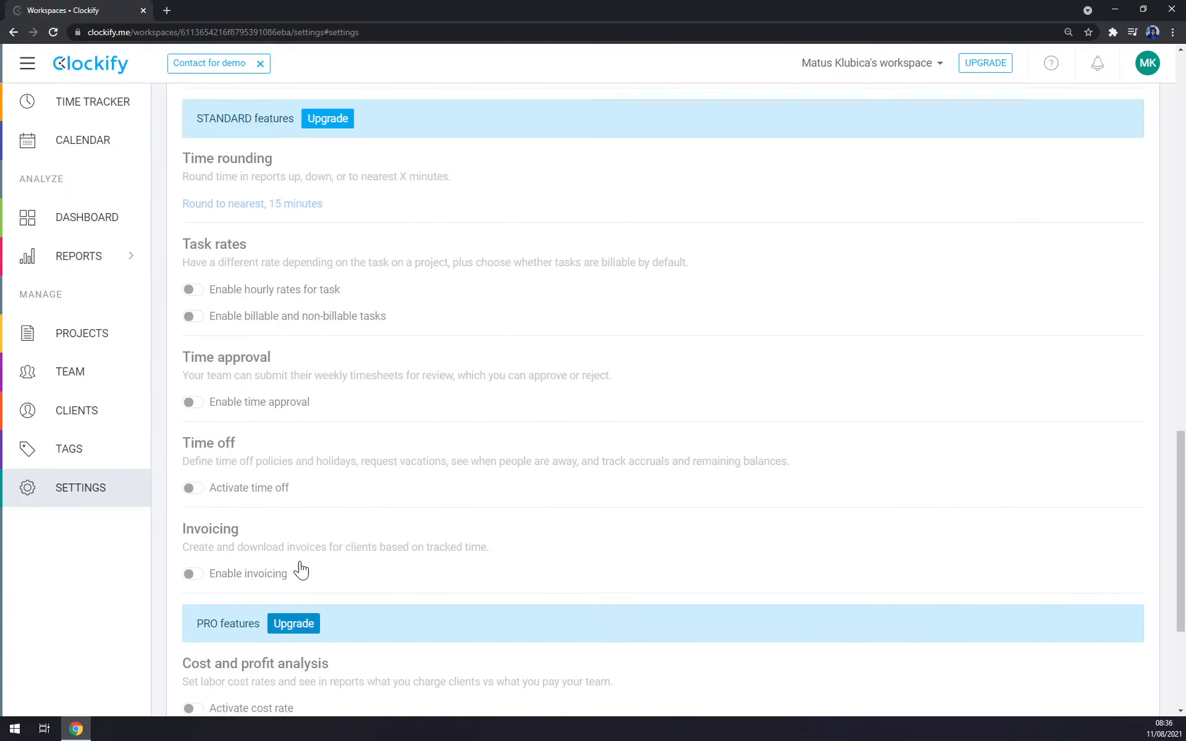
scroll(301, 565, "up", 9)
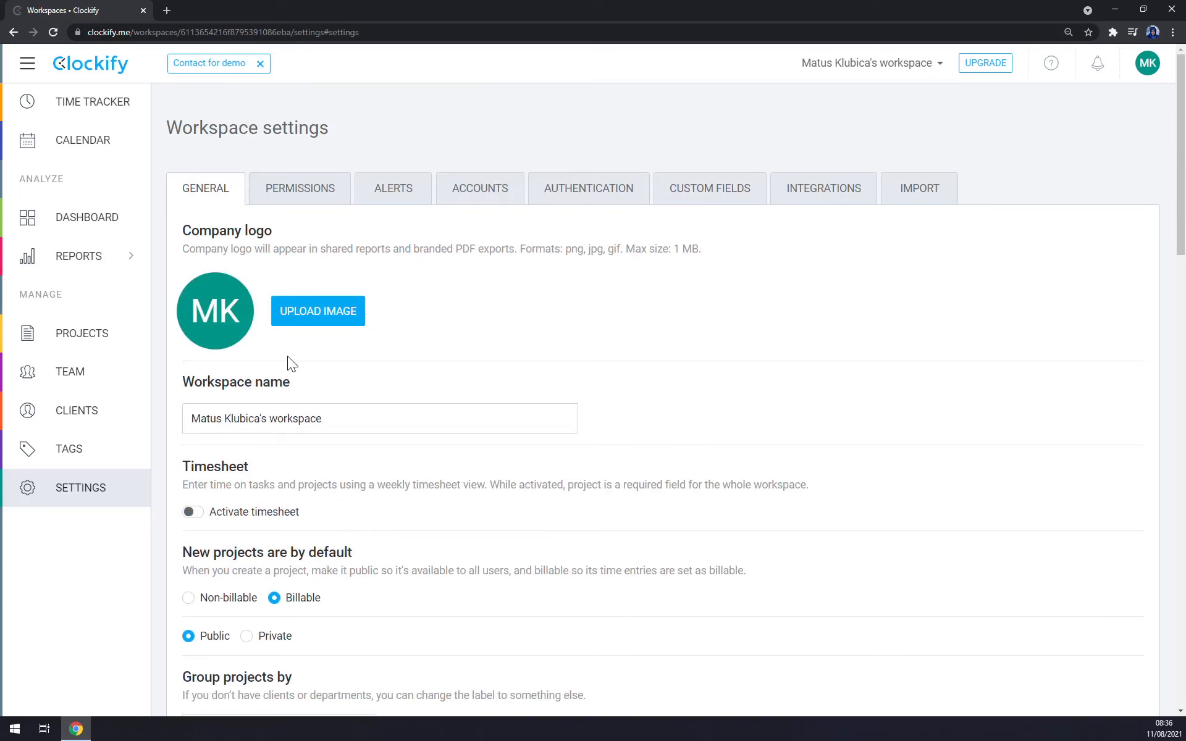
left_click(319, 192)
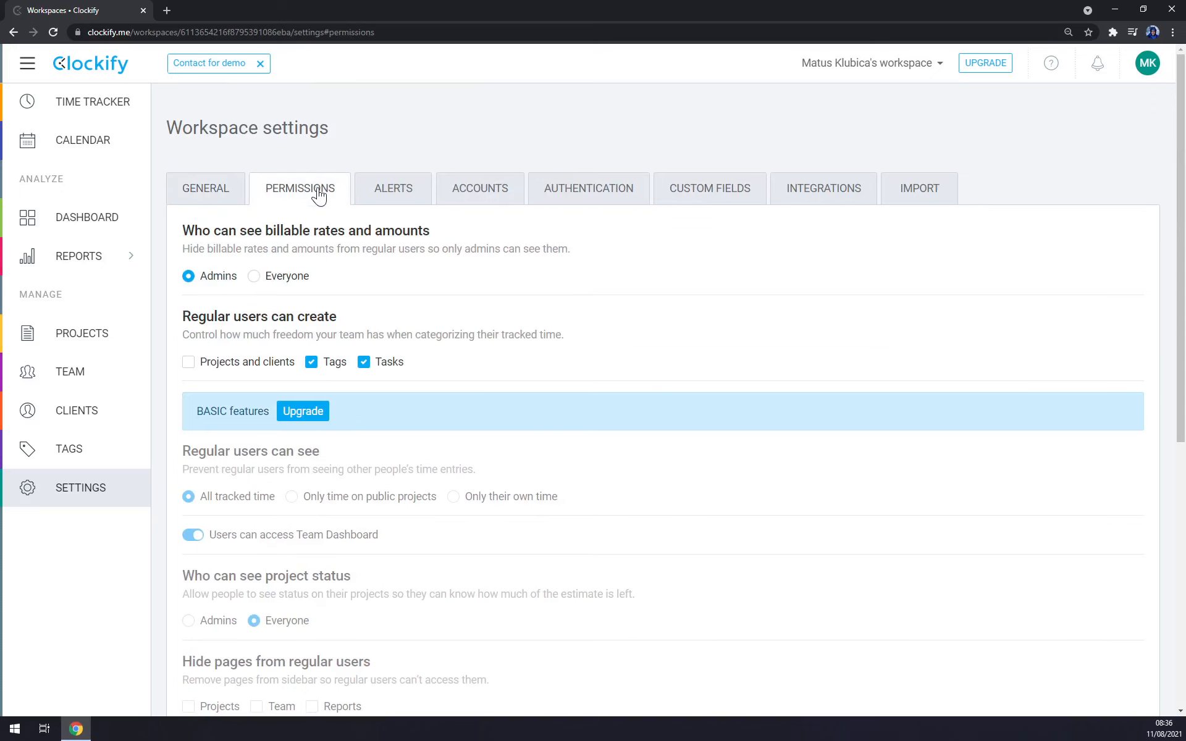
left_click(402, 191)
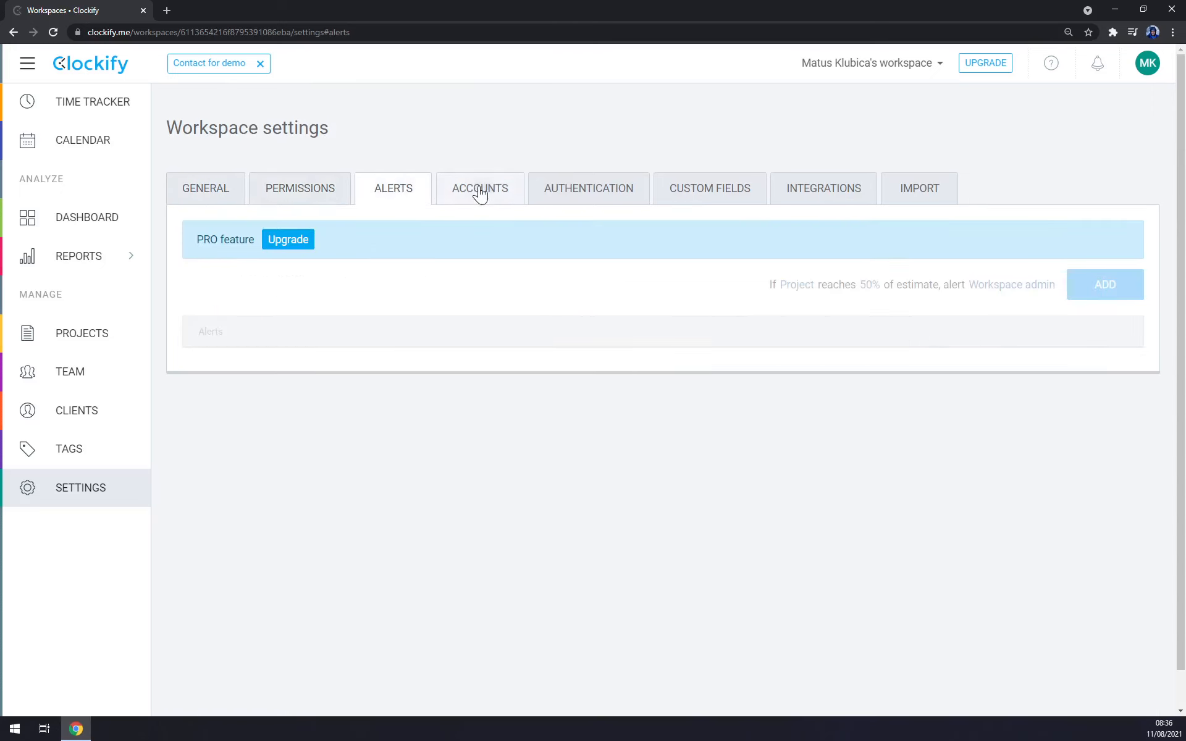
left_click(481, 193)
left_click(608, 195)
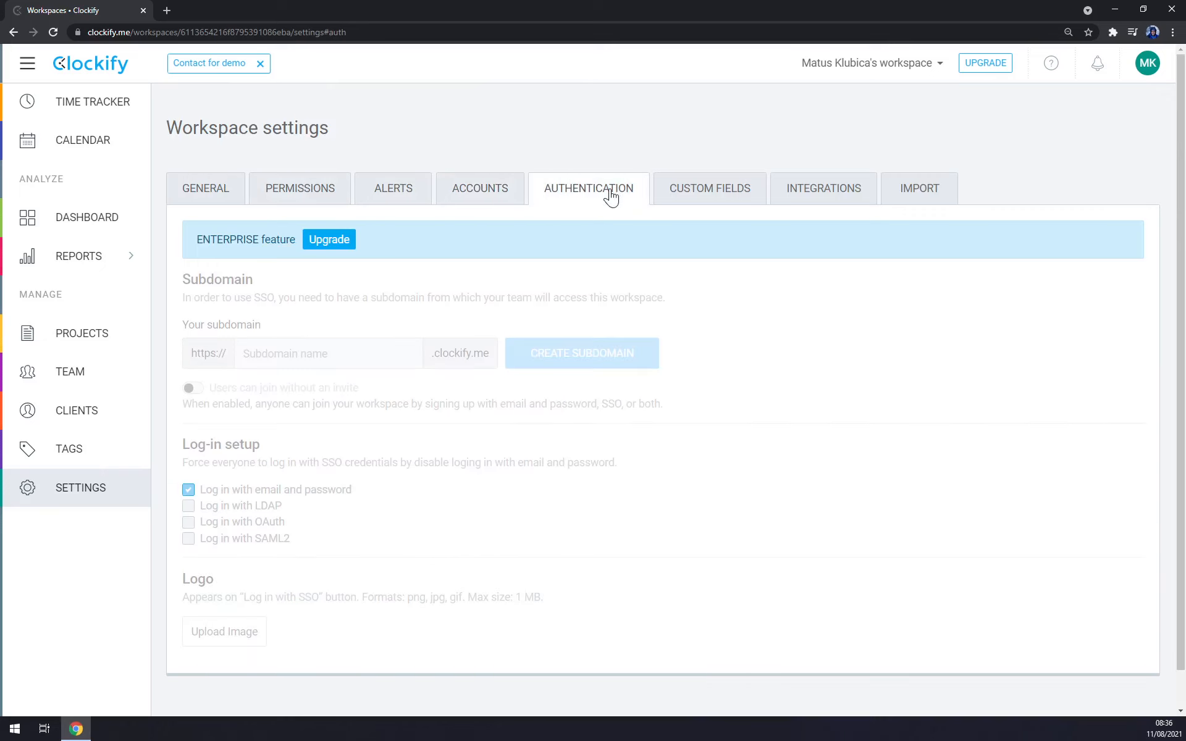
left_click(704, 193)
left_click(831, 193)
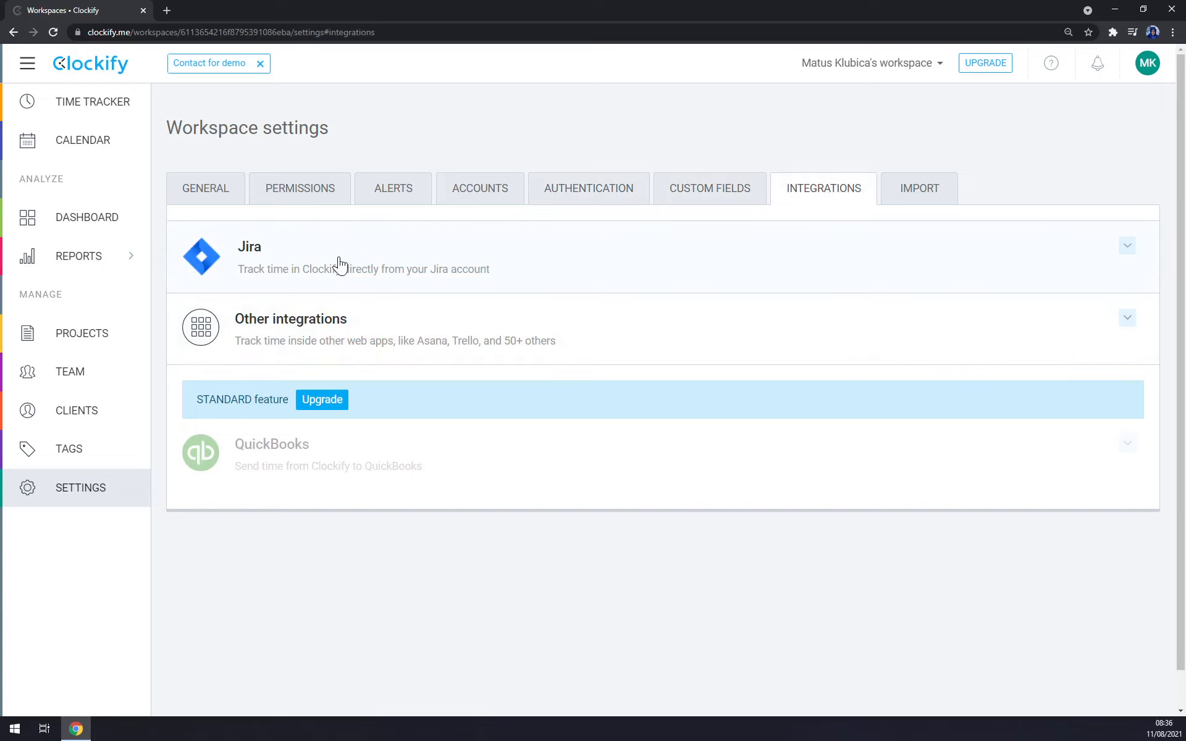
left_click(895, 207)
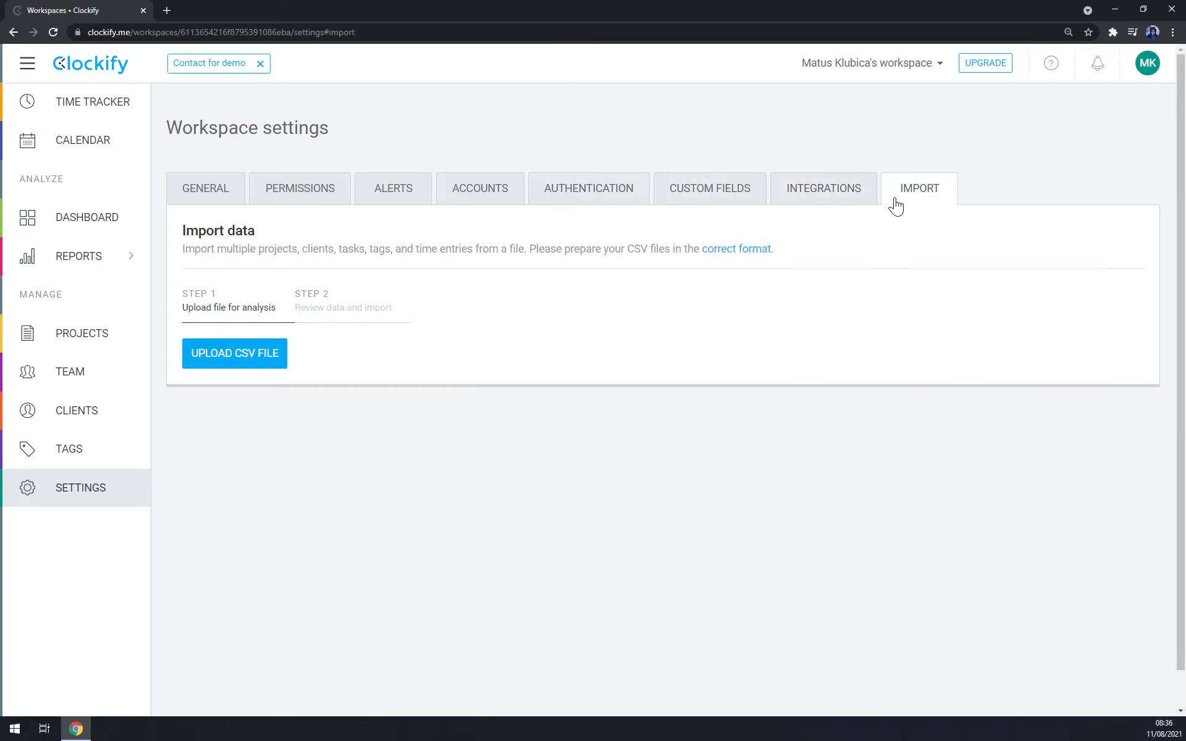
Step: Revisit the authentication, permissions, accounts and general workspace settings, and check the time tracker's currency symbol
left_click(598, 195)
left_click(288, 195)
left_click(477, 197)
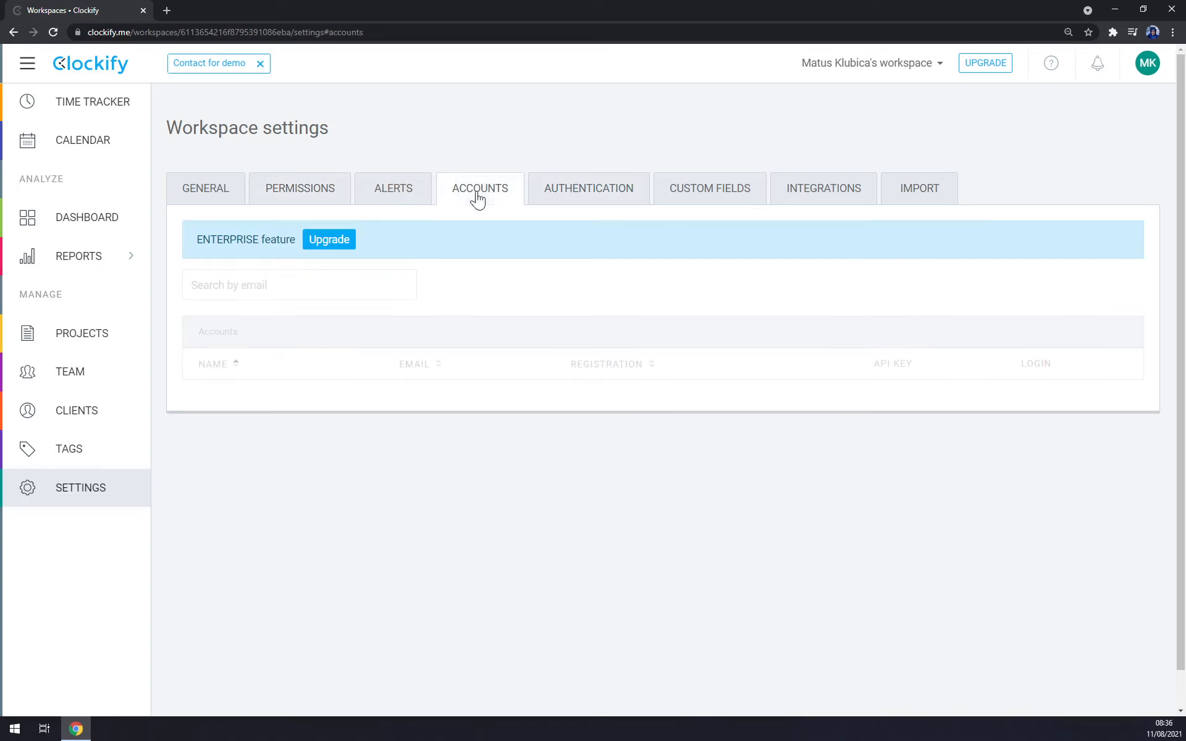
left_click(309, 189)
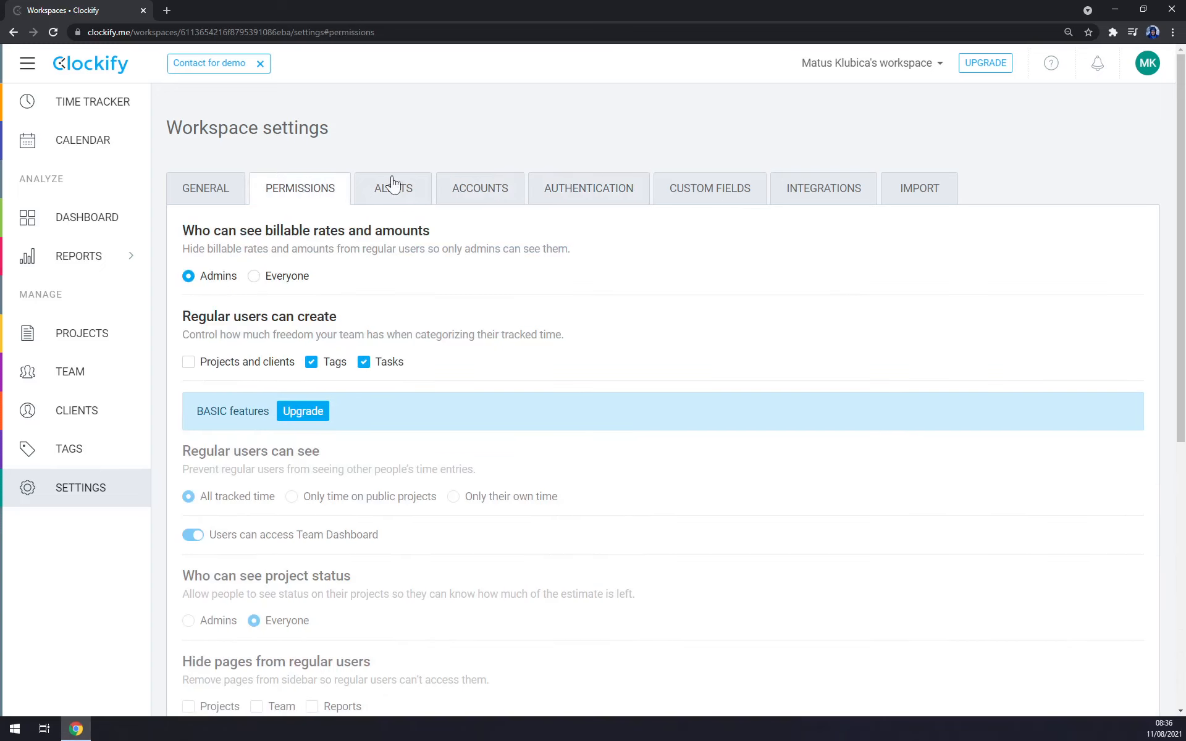
left_click(442, 185)
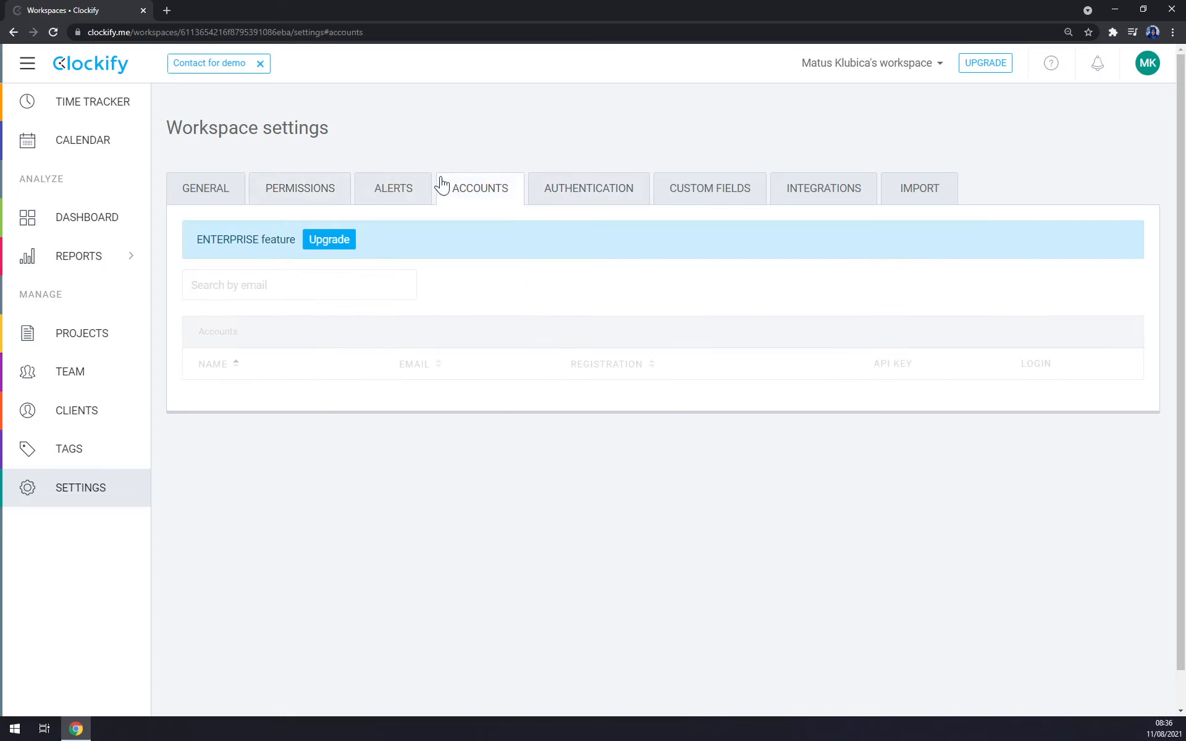
left_click(313, 193)
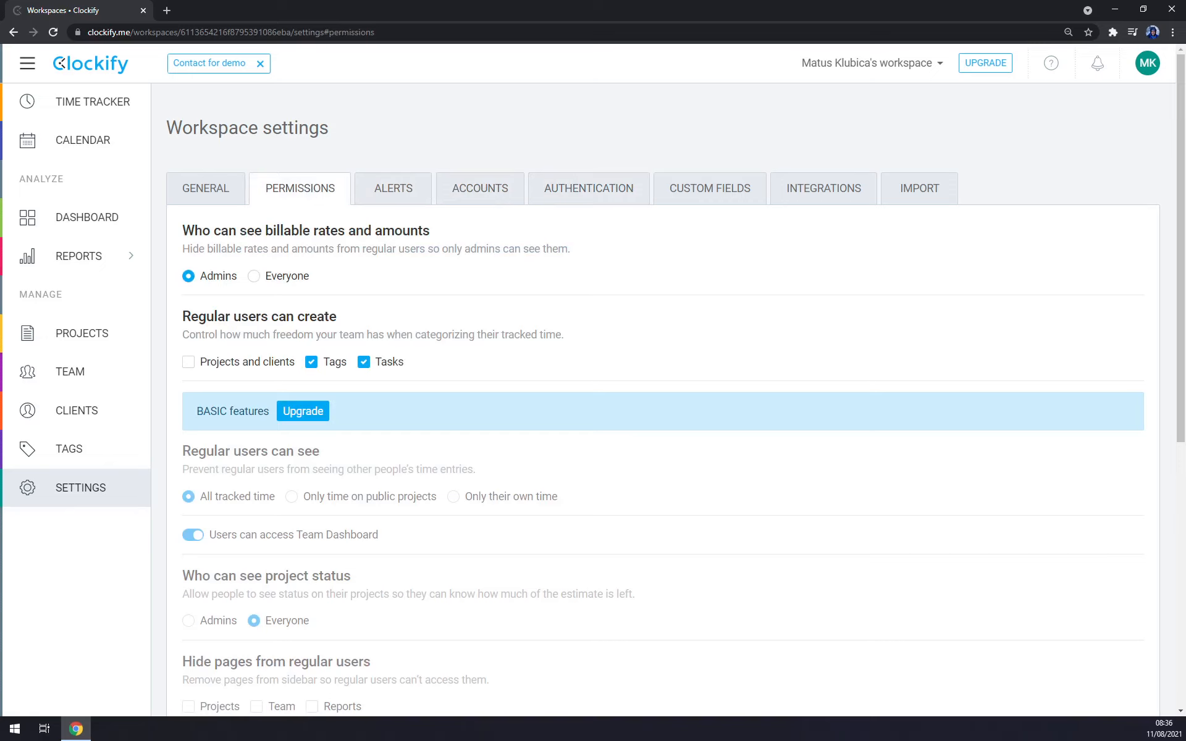
left_click(196, 189)
left_click(96, 115)
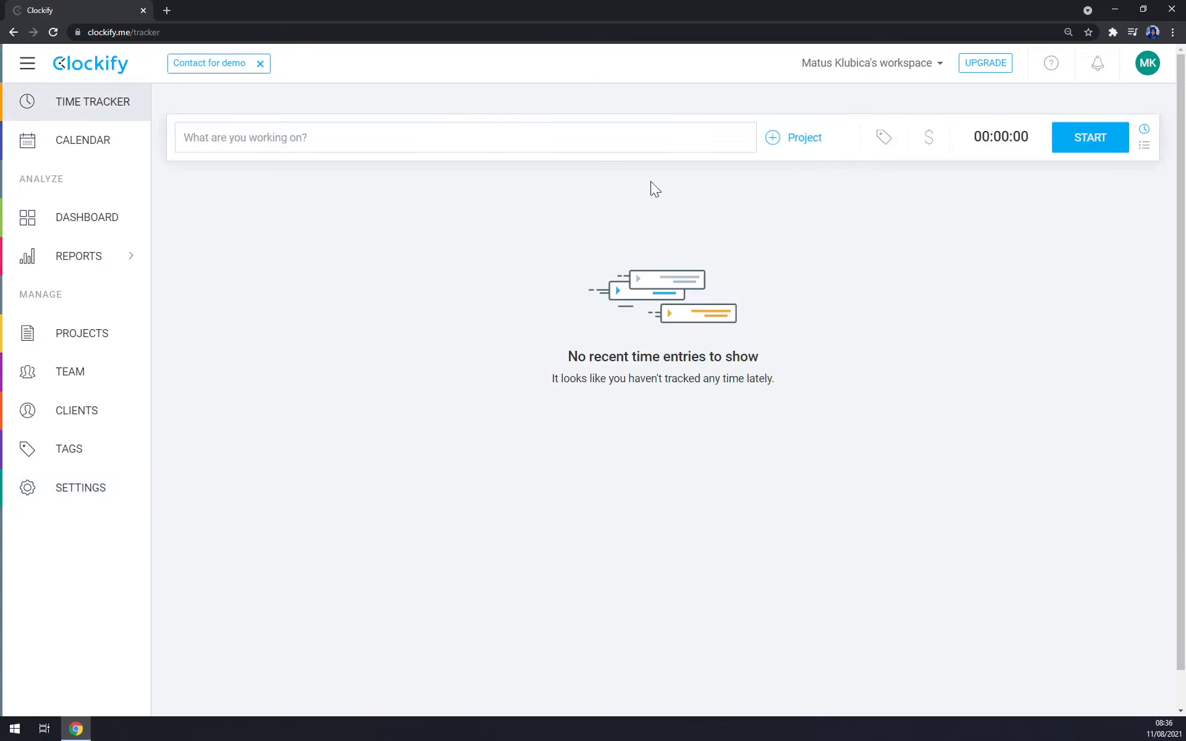
left_click(92, 491)
scroll(368, 440, "down", 5)
scroll(369, 440, "up", 5)
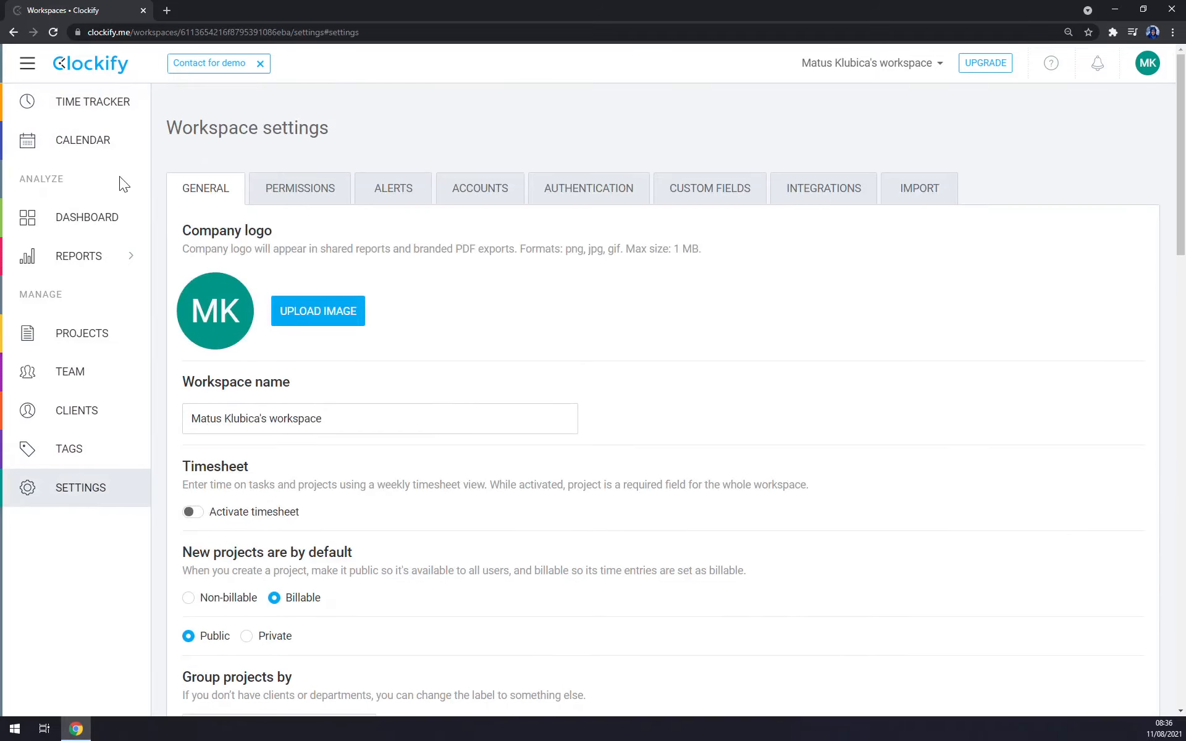
Step: Return to the time tracker and describe the new time entry as "CLockify YT video"
left_click(84, 116)
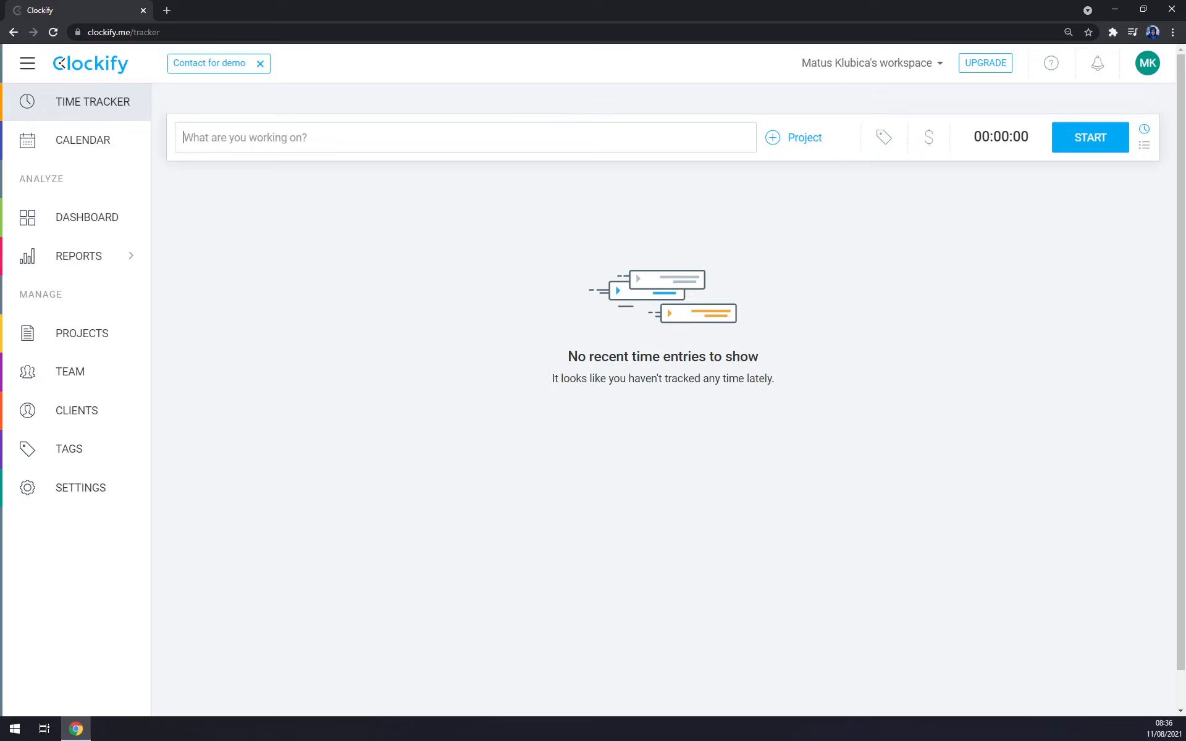
type("CLockify YT videop")
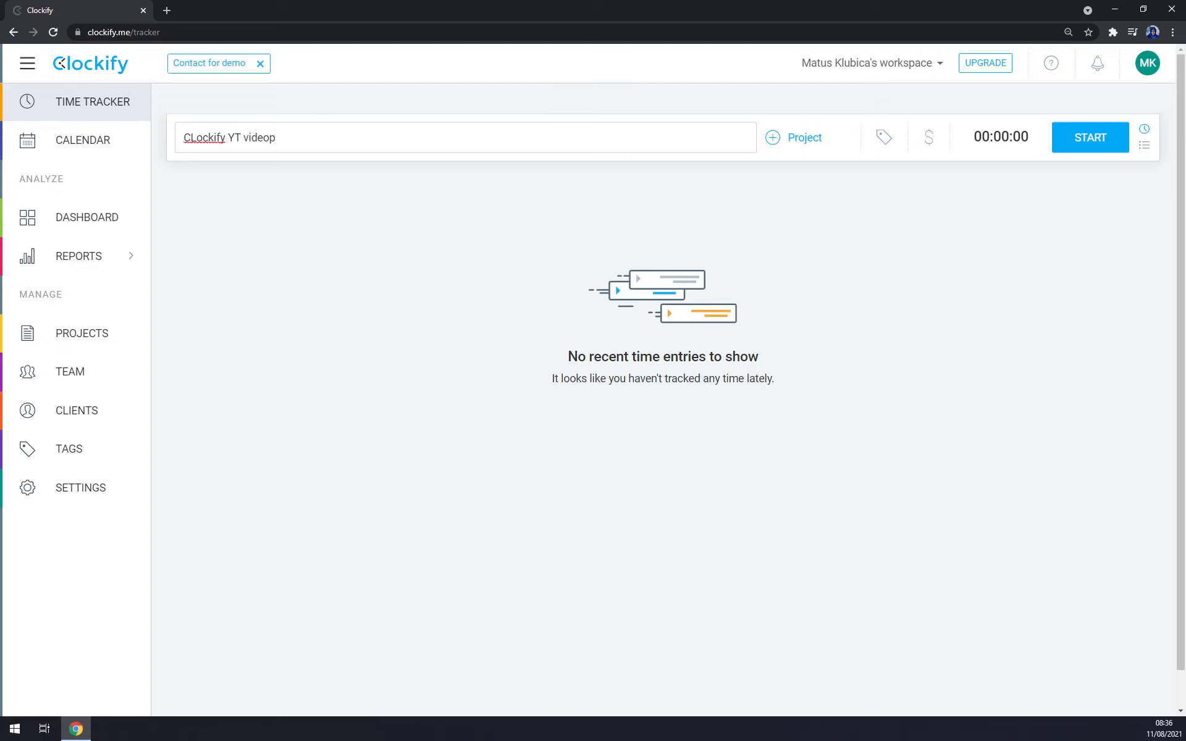
key("BackSpace")
Step: Begin a new public project named "Youtube Video" for the time entry and create the client's name as its new client
left_click(798, 137)
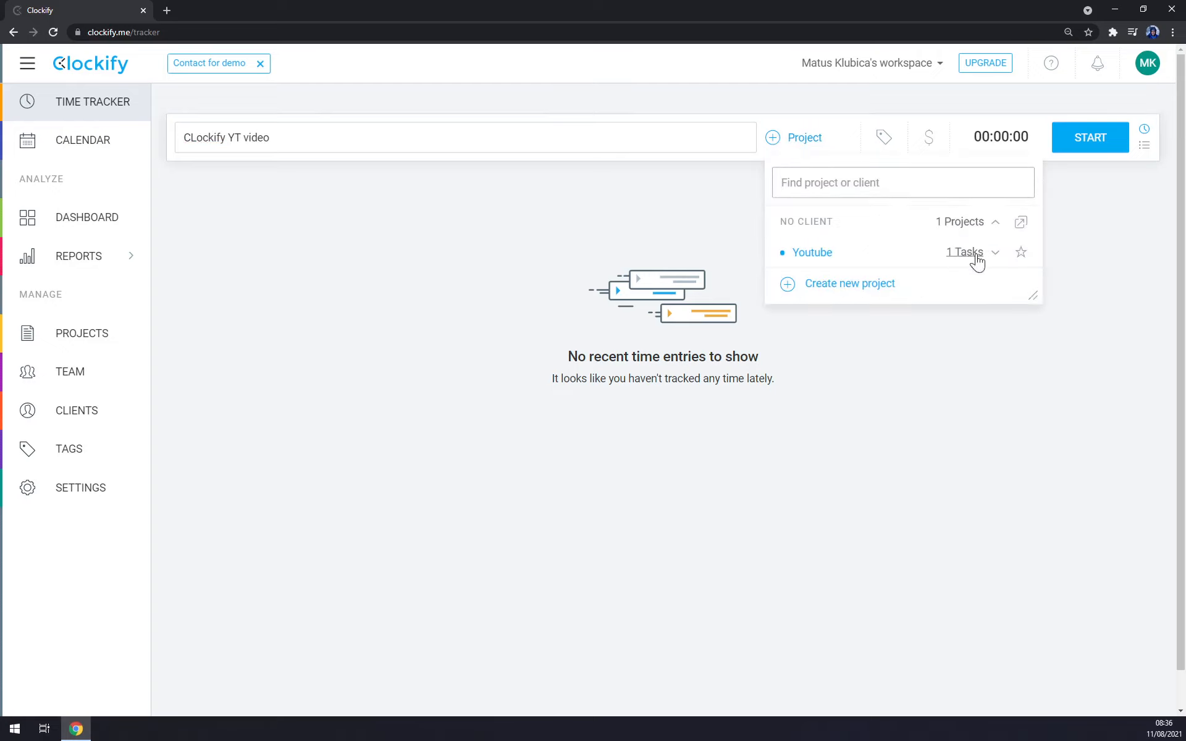
left_click(869, 283)
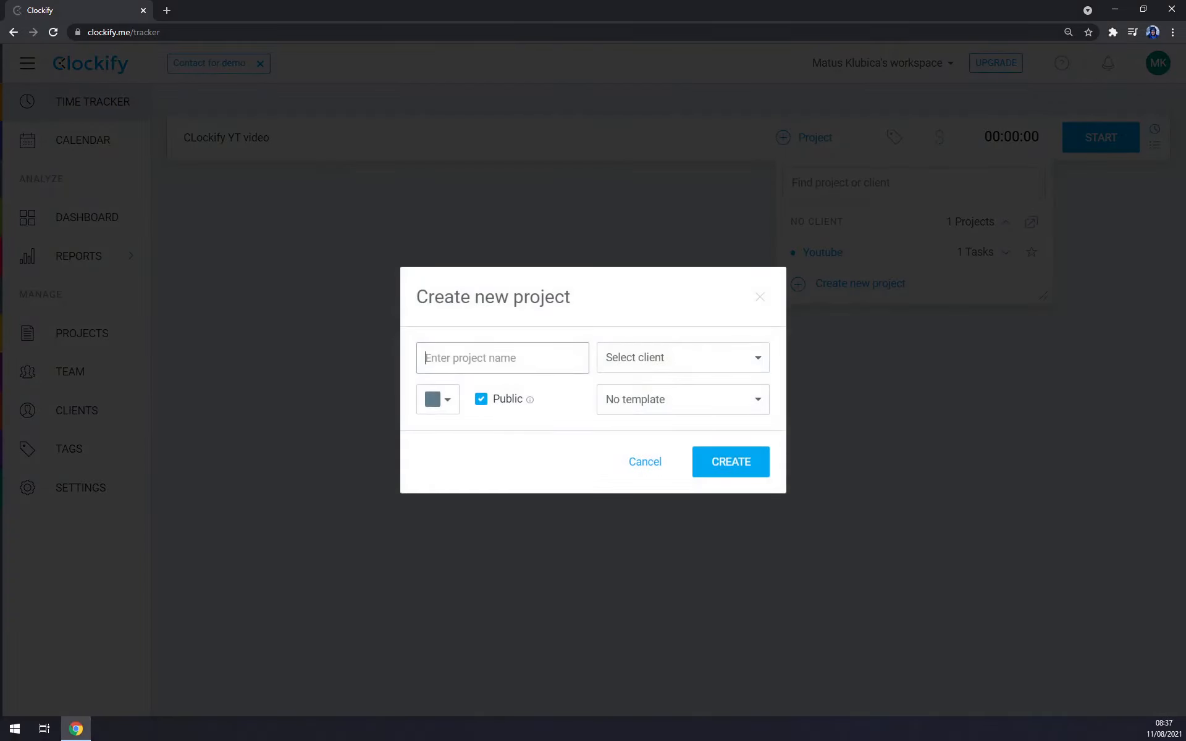
type("Youtube Video")
left_click(643, 362)
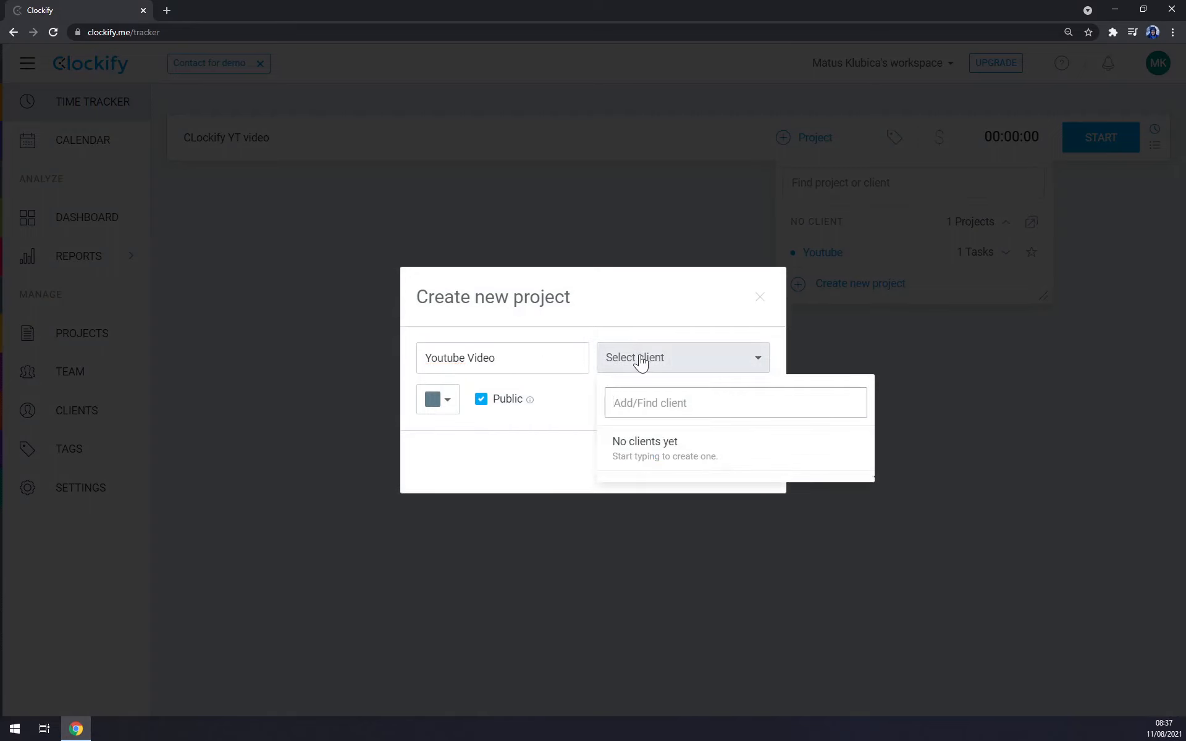
type("Marcus")
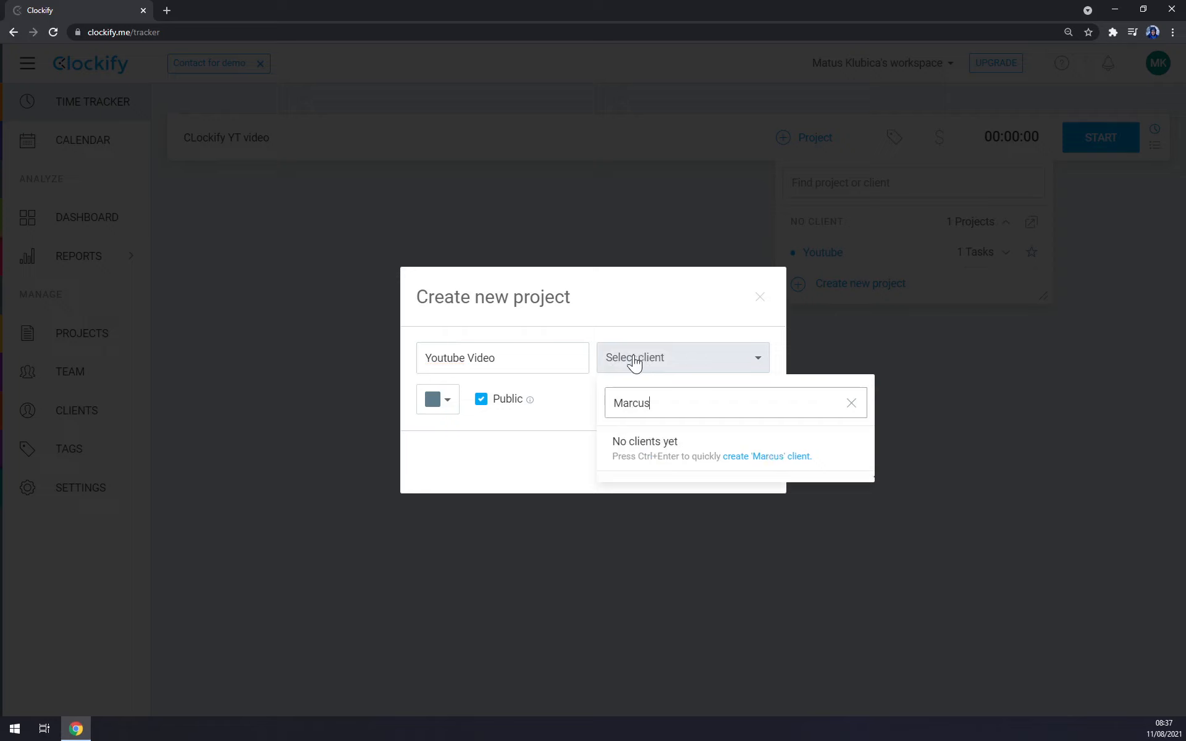
left_click(563, 431)
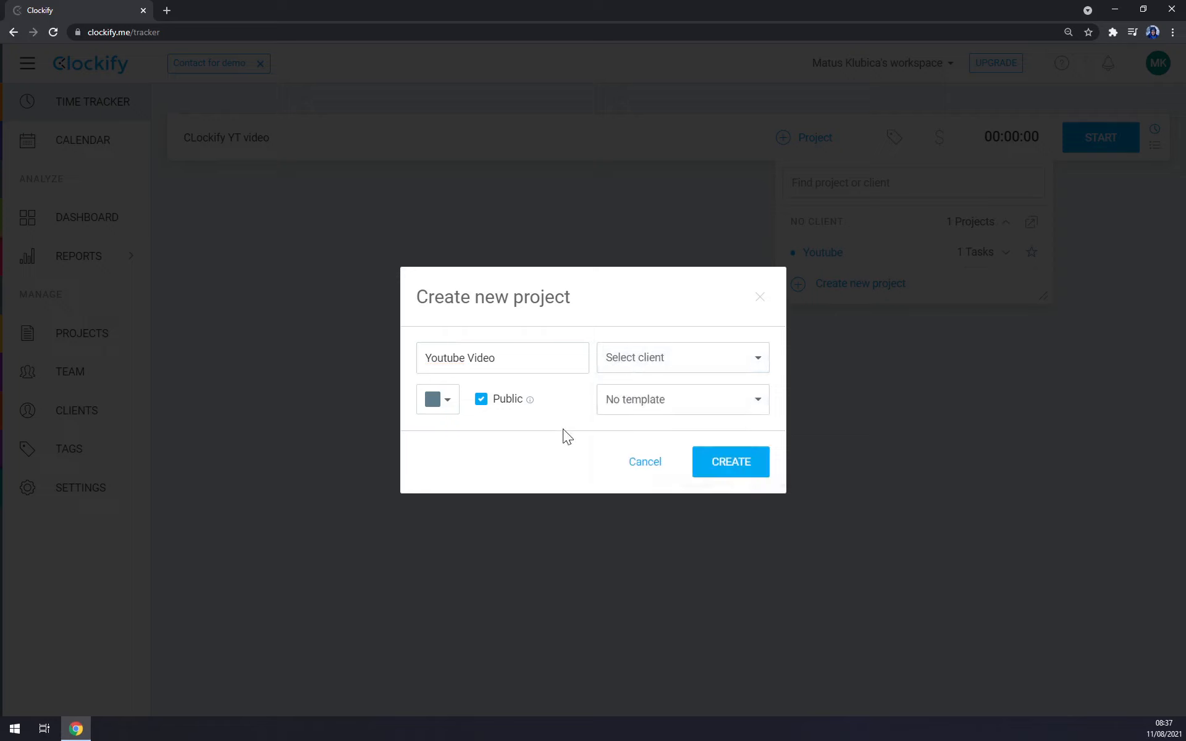
left_click(665, 371)
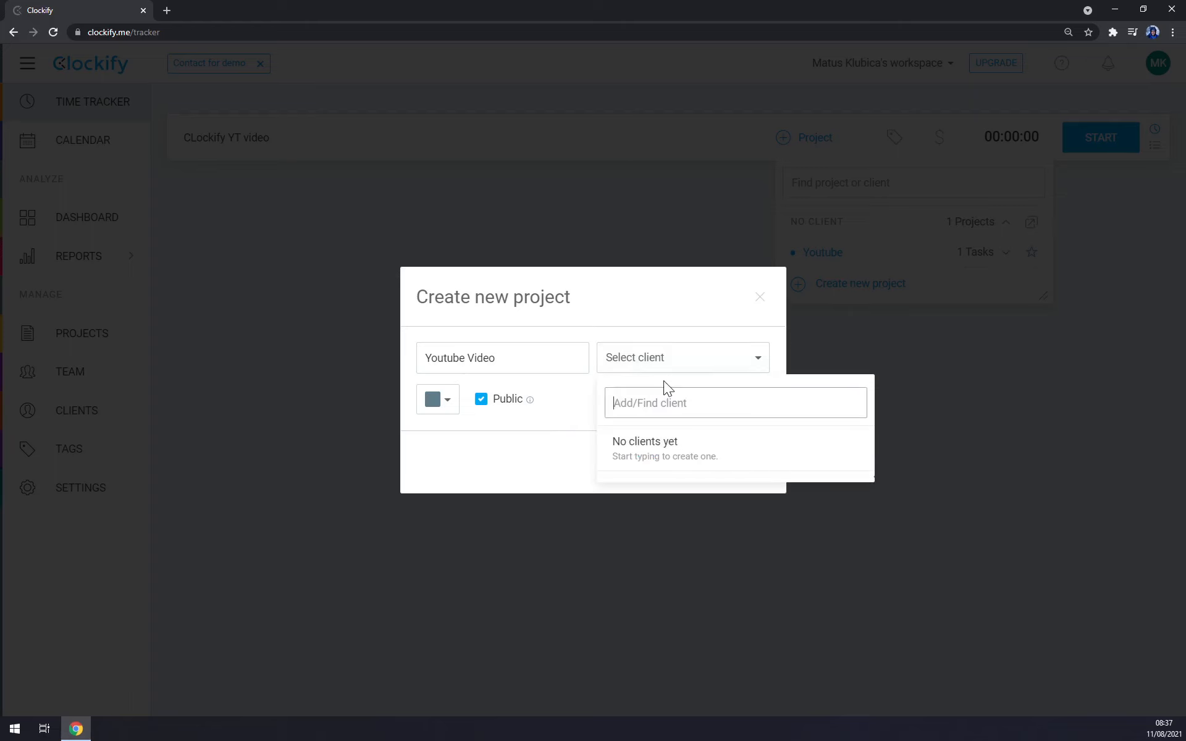
type("Marcus")
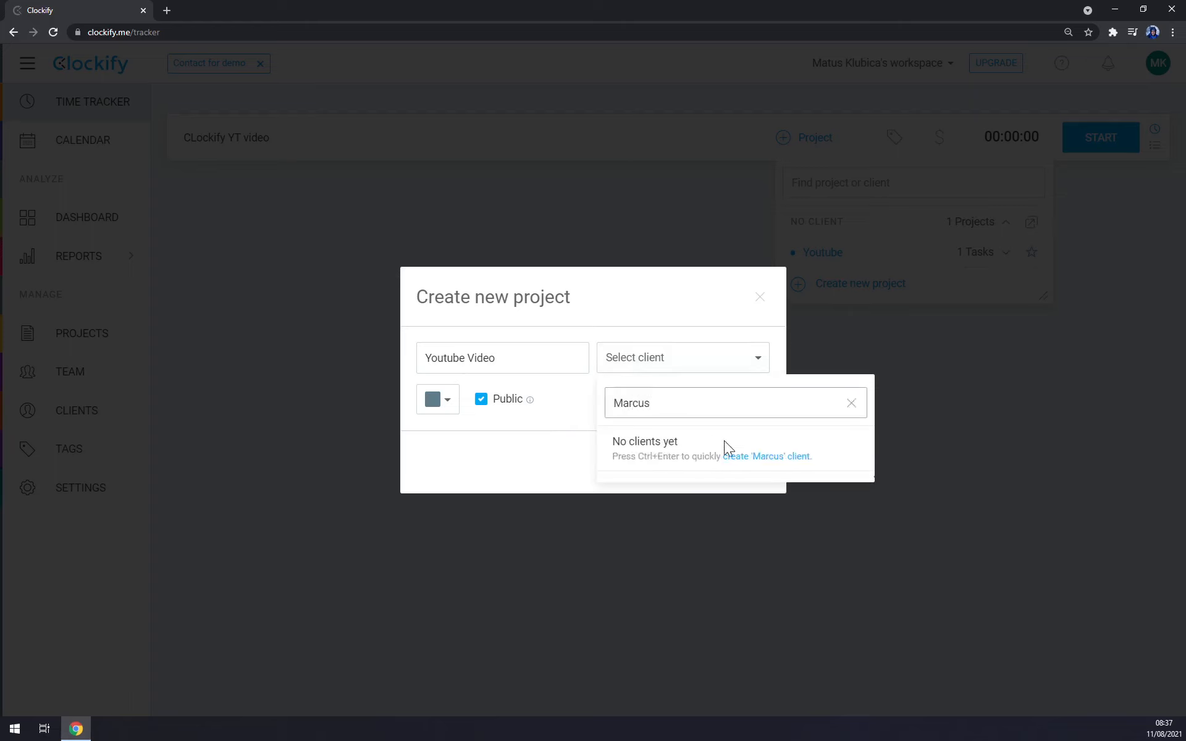
left_click(756, 458)
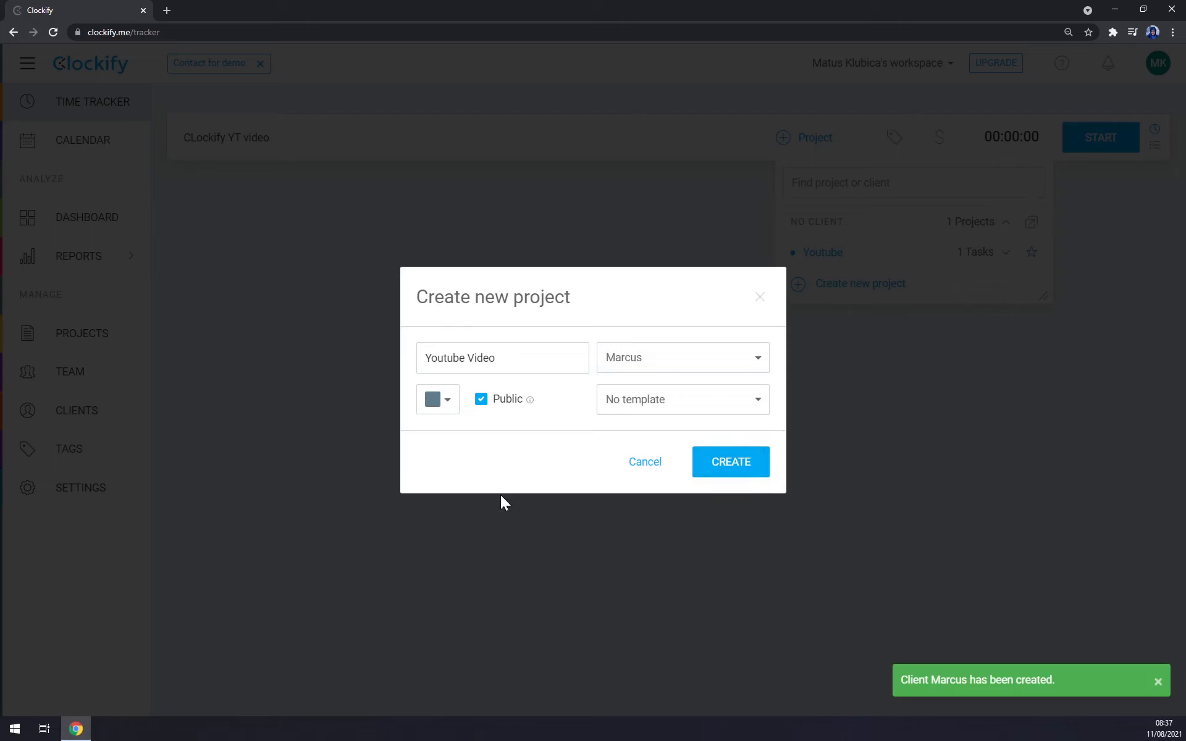
Step: Set the project's colour to pink and create the project
left_click(438, 400)
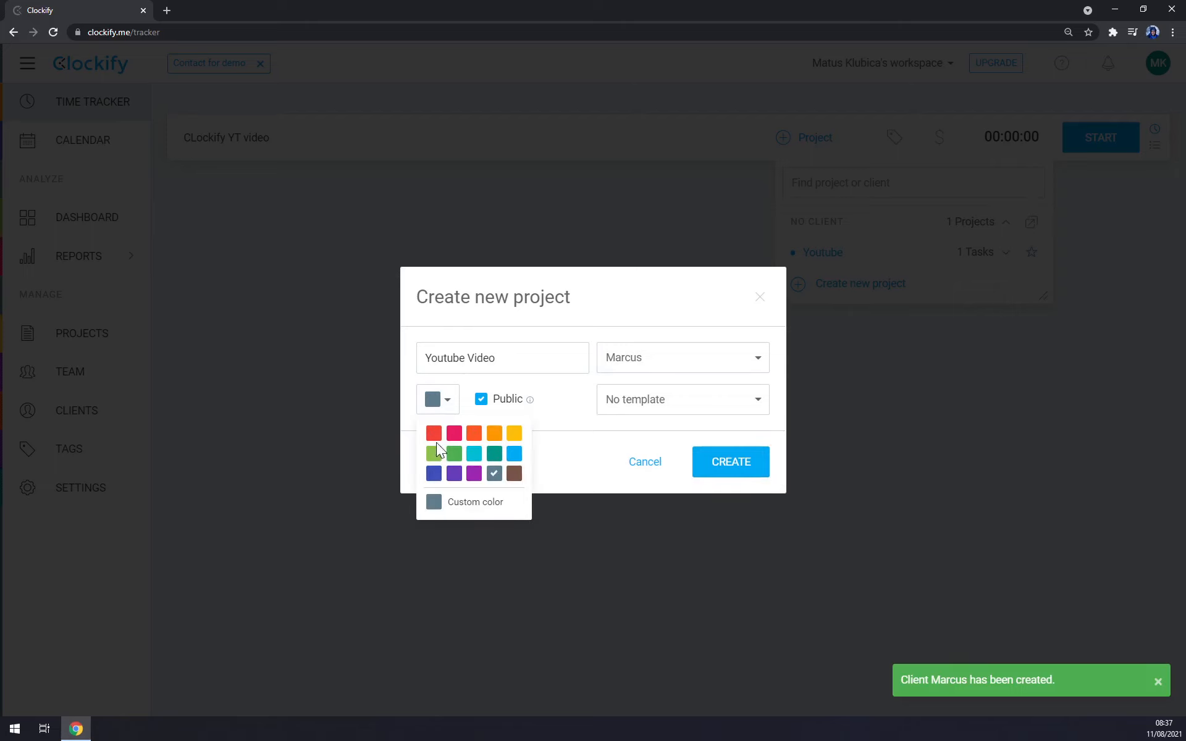
left_click(455, 434)
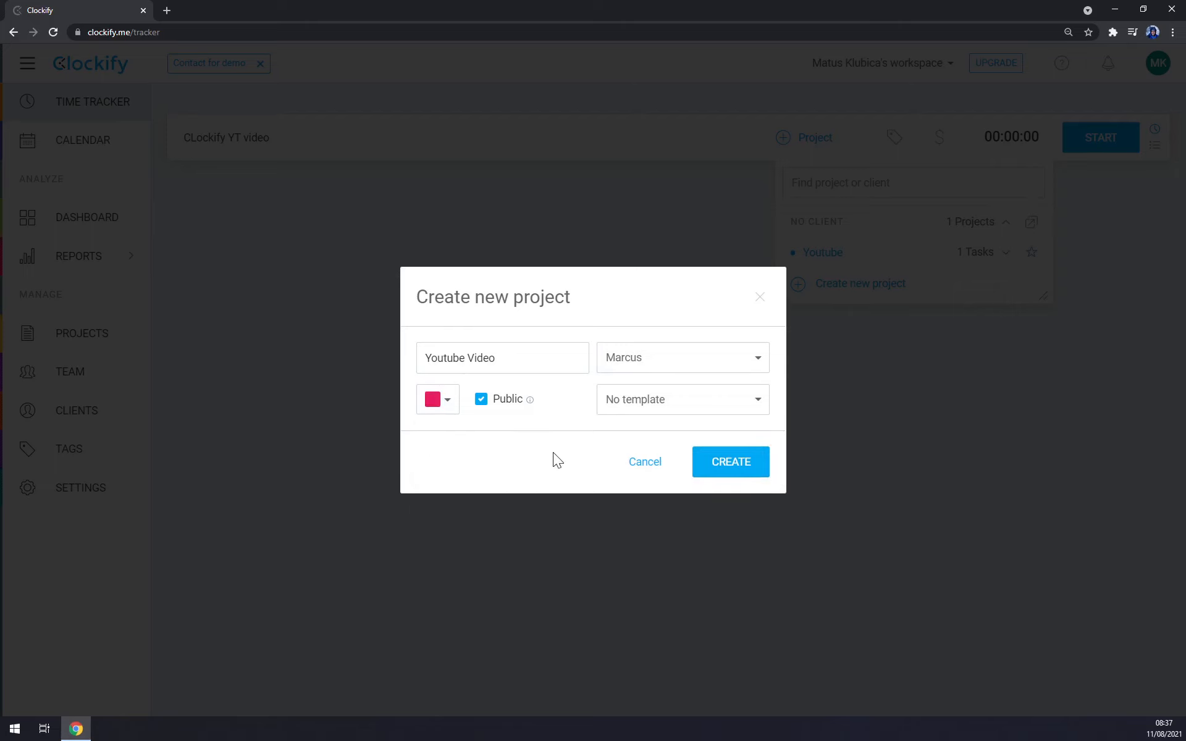
left_click(741, 470)
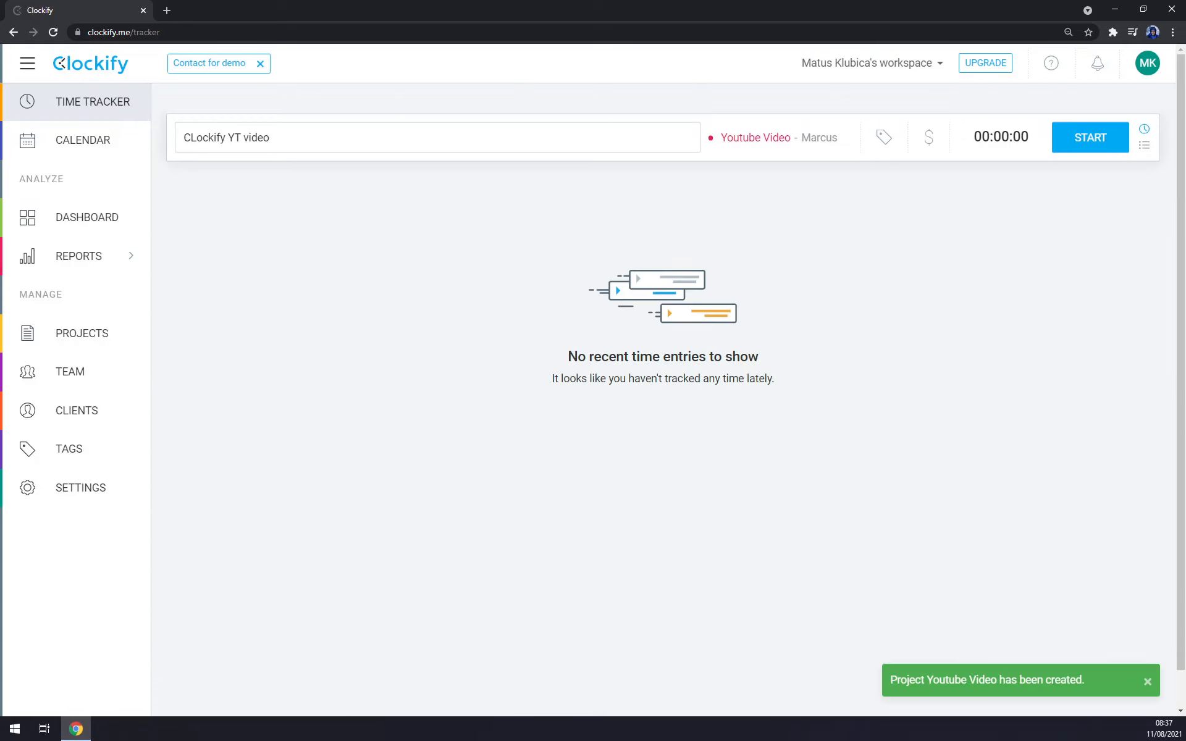
Step: Correct the time entry's description to "Clockify YT video" and mark the entry as billable
left_click(192, 137)
key("BackSpace")
type("l")
key("End")
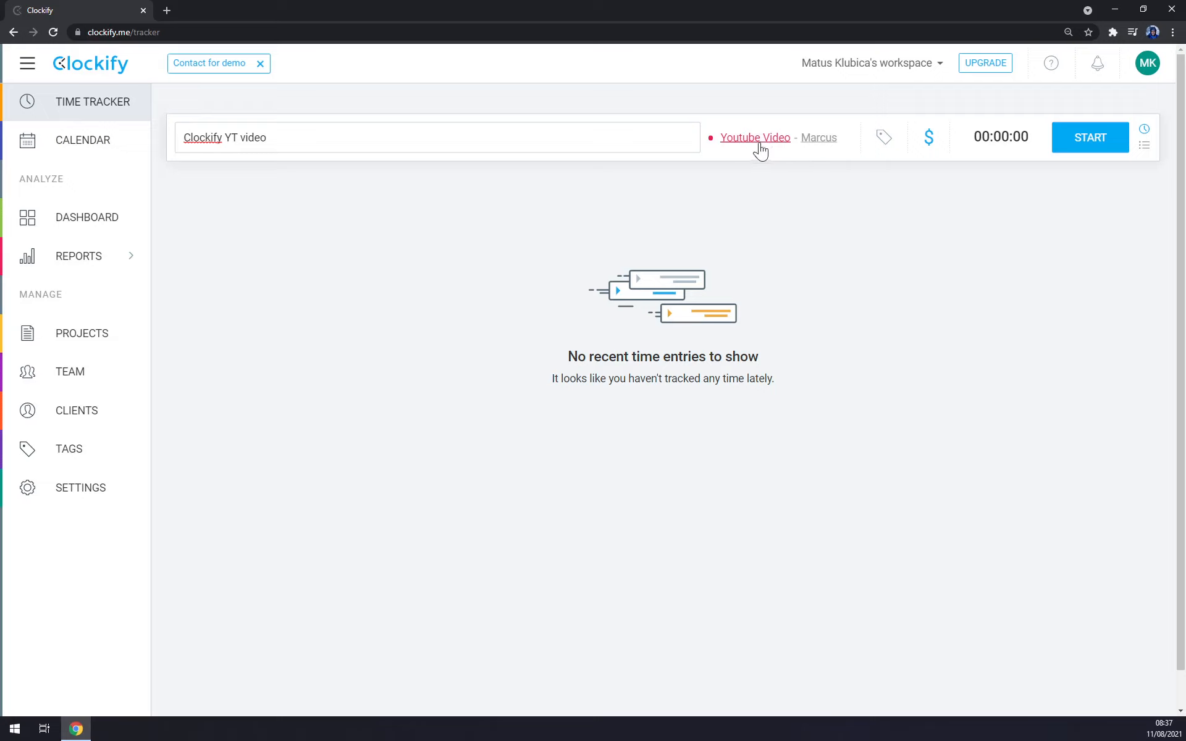
left_click(884, 142)
left_click(947, 165)
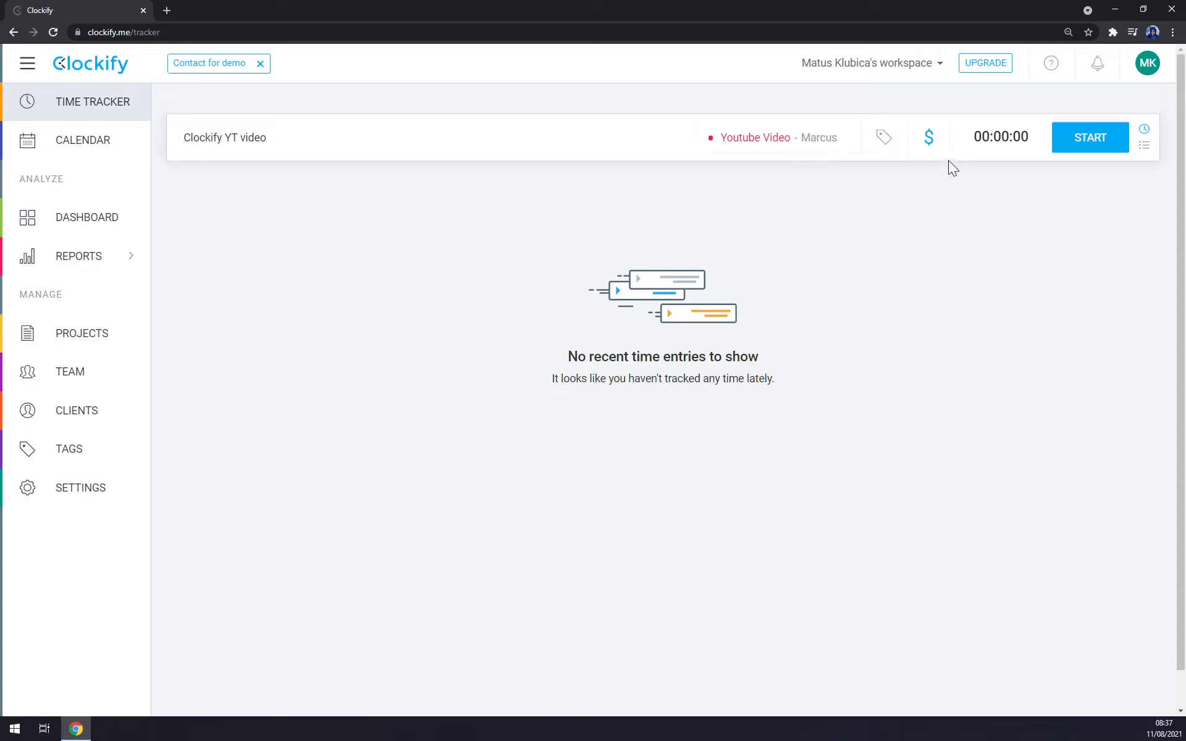
left_click(931, 145)
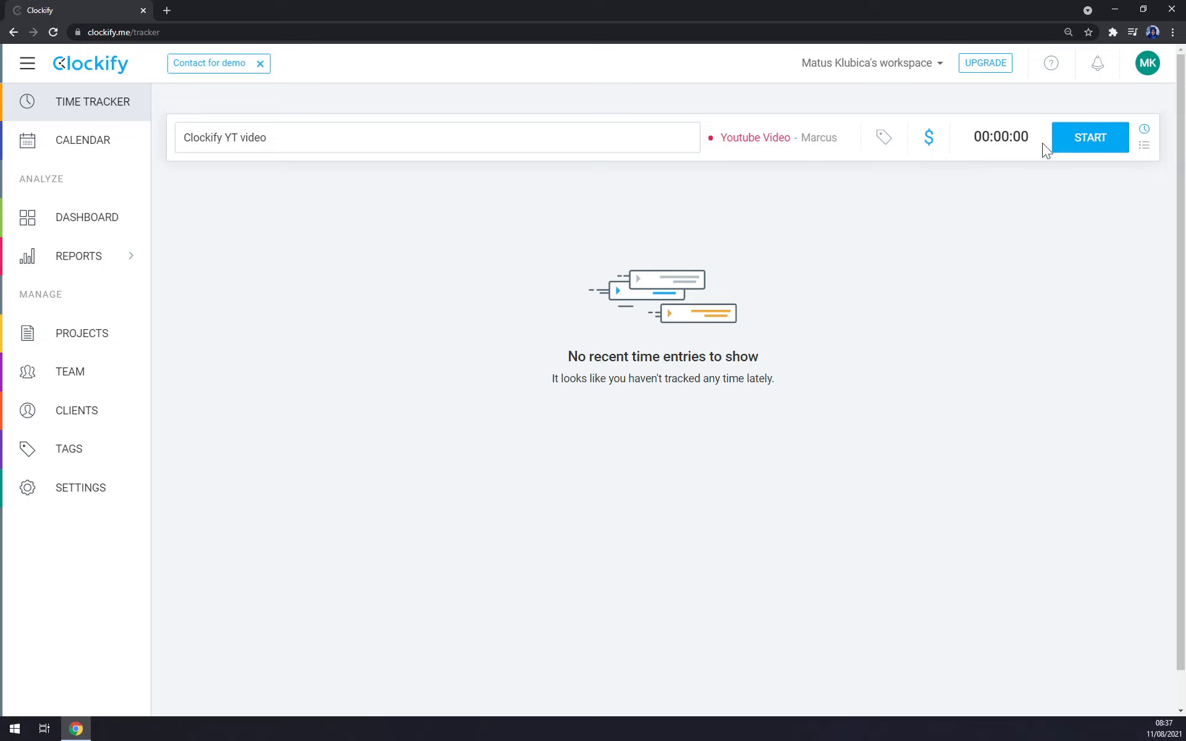
Step: Switch to manual time entry, set the start time to 06:36 and add the entry for today
left_click(1144, 146)
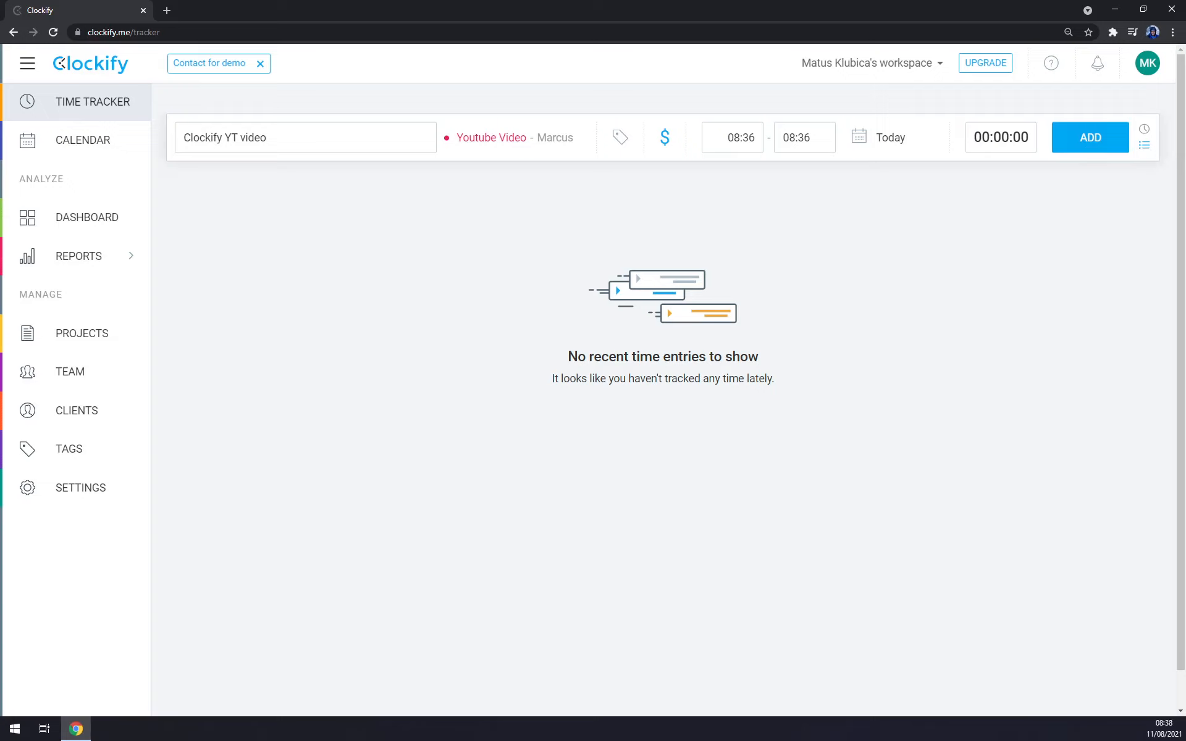
left_click(740, 137)
left_click(760, 168)
left_click(742, 137)
left_click(742, 137)
key("BackSpace")
key("BackSpace")
type("06")
left_click(832, 169)
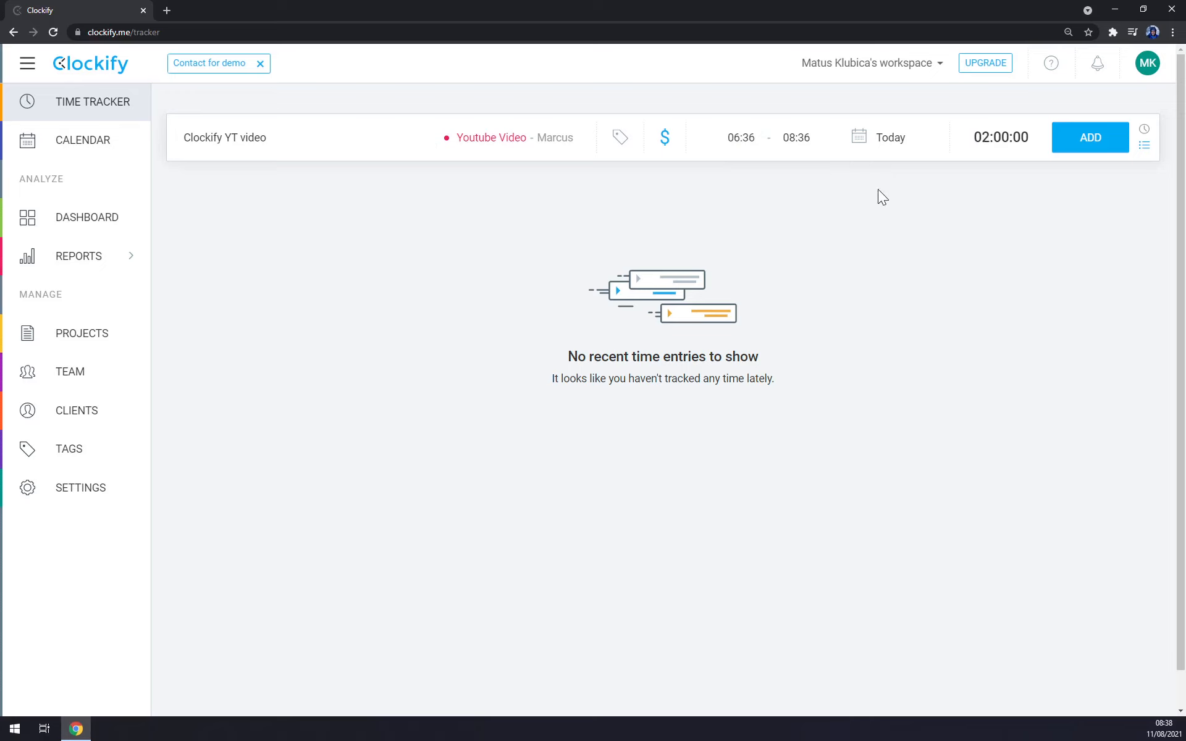
left_click(1091, 138)
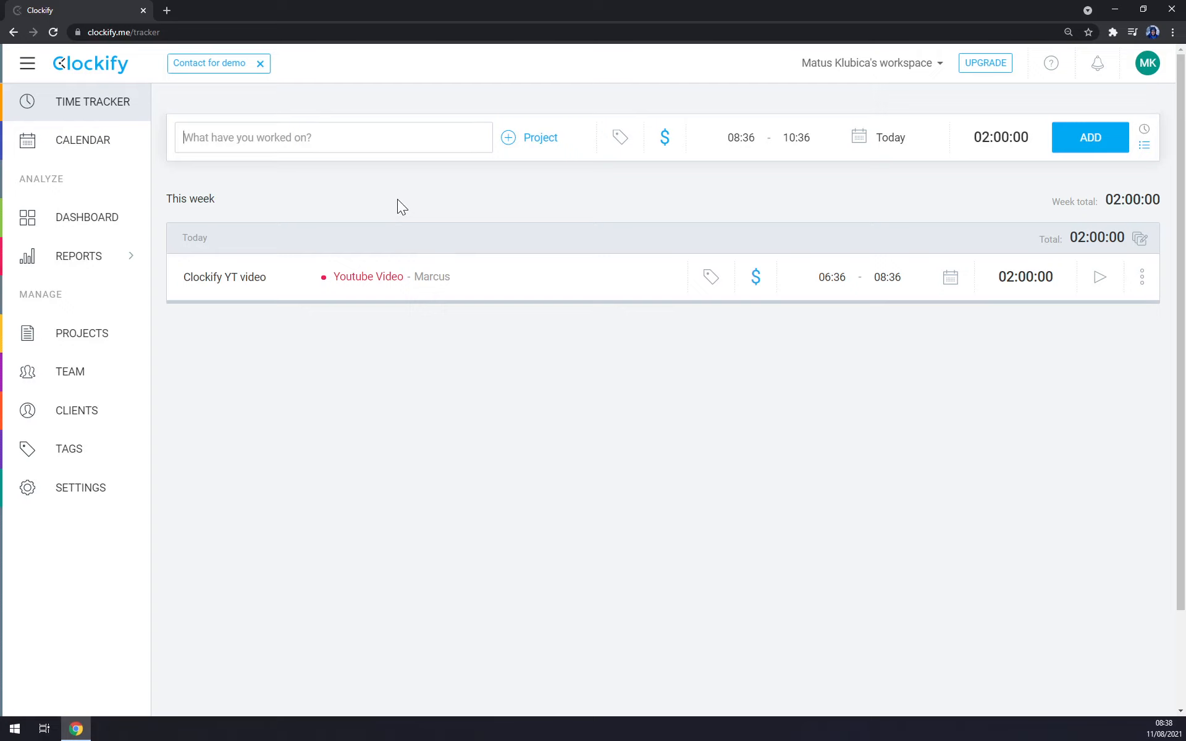
Step: Reuse the previous "Clockify YT video" entry, switch back to timer mode and start the timer
left_click(371, 138)
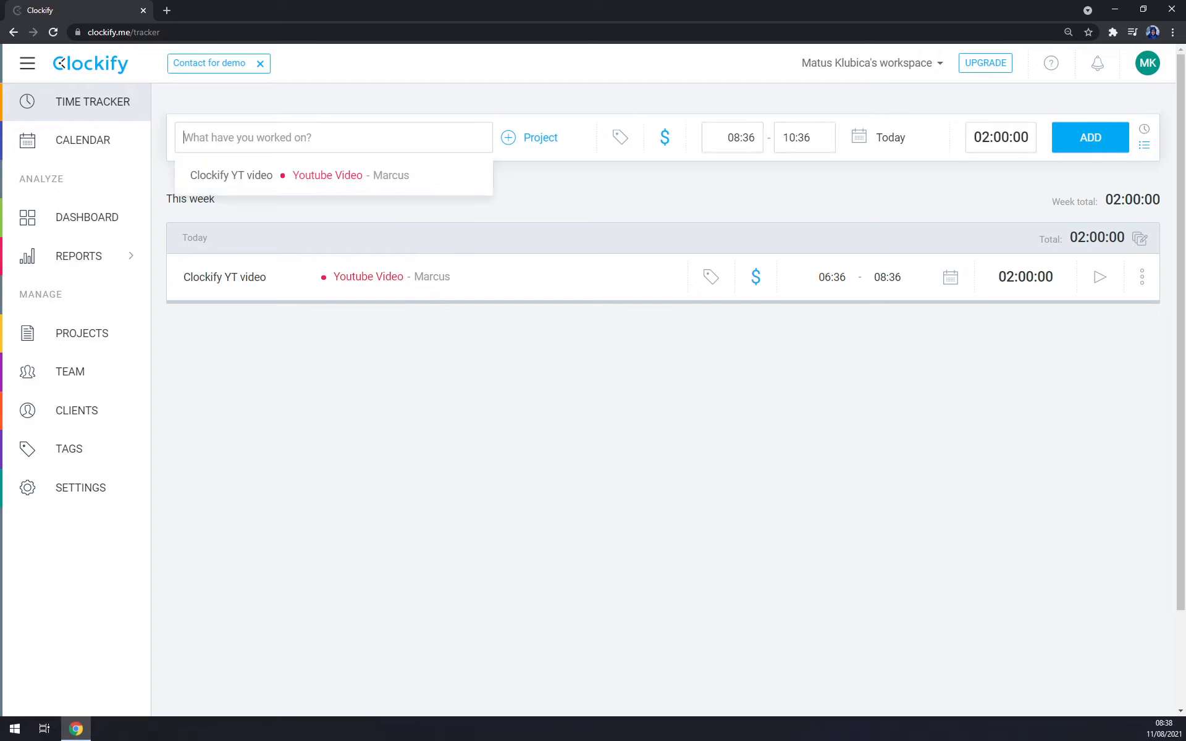
left_click(258, 185)
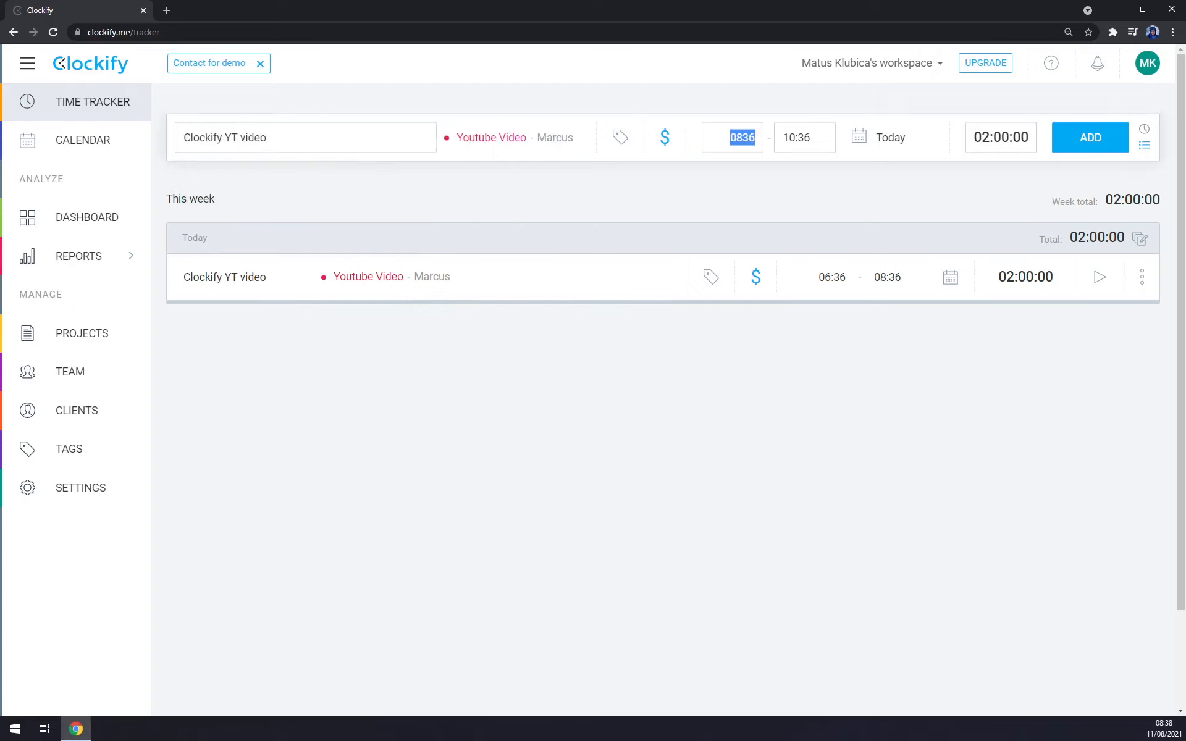
left_click(1144, 131)
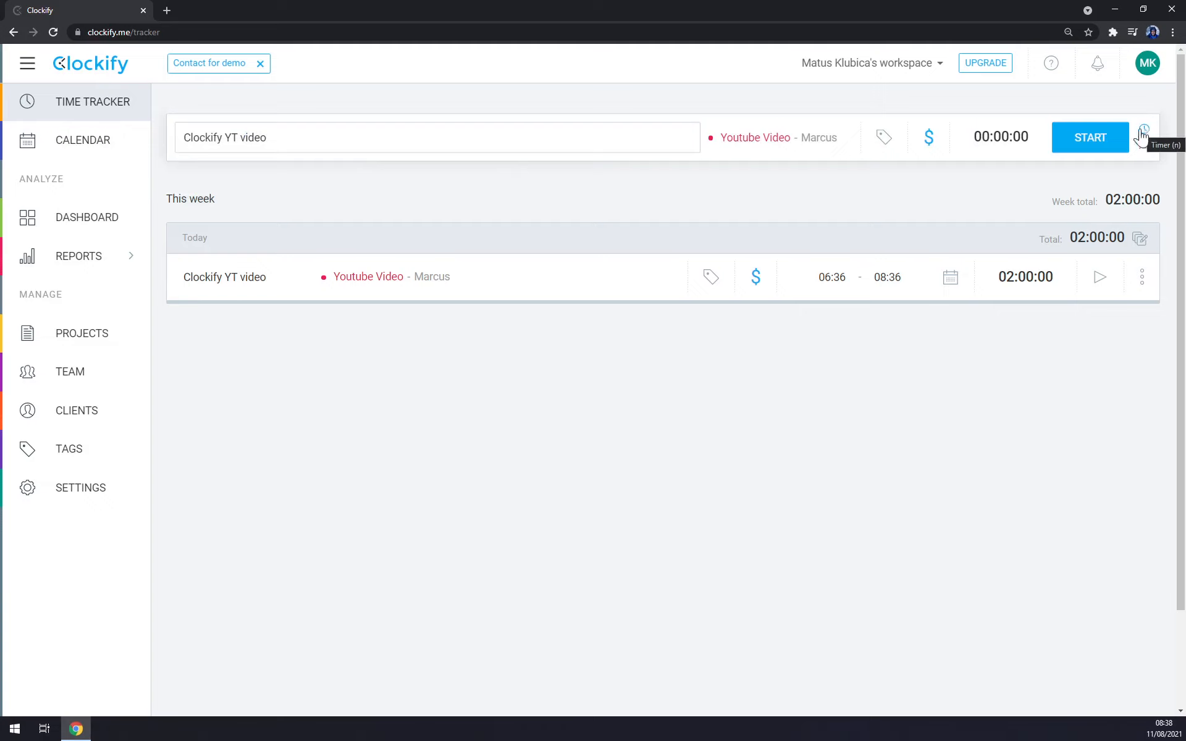
key("ctrl+minus")
key("ctrl+plus")
key("ctrl+plus")
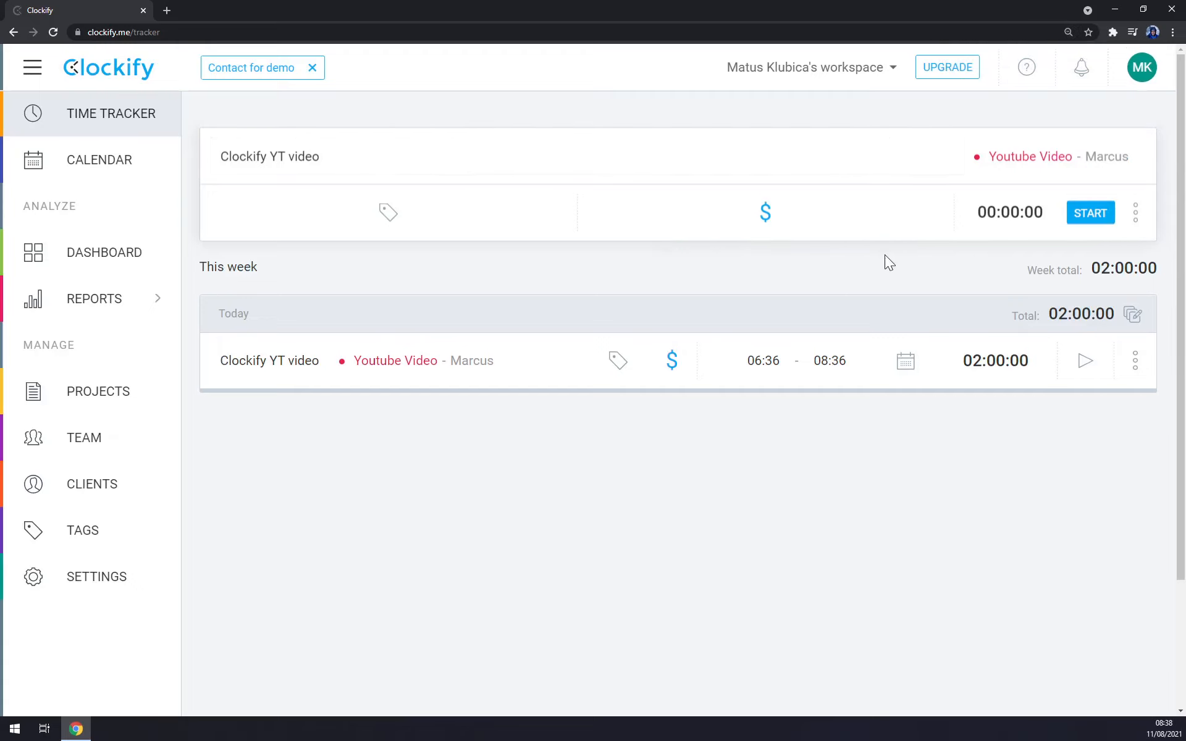
key("ctrl+minus")
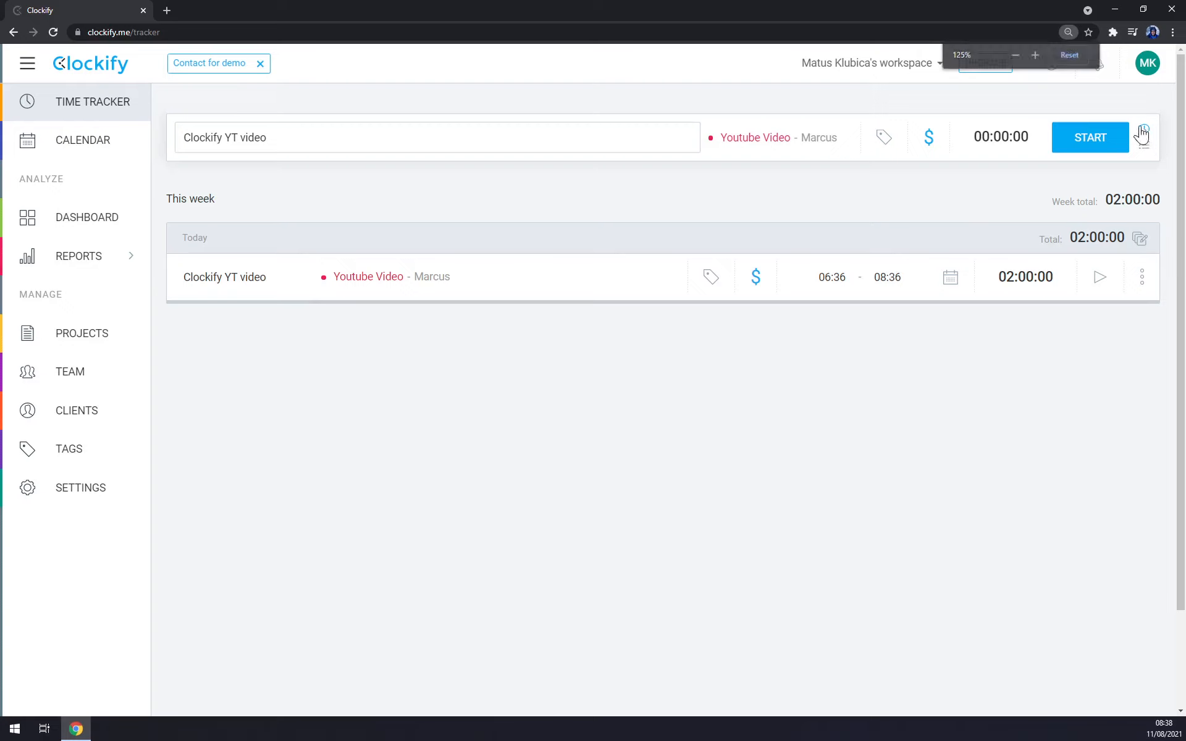
left_click(1086, 147)
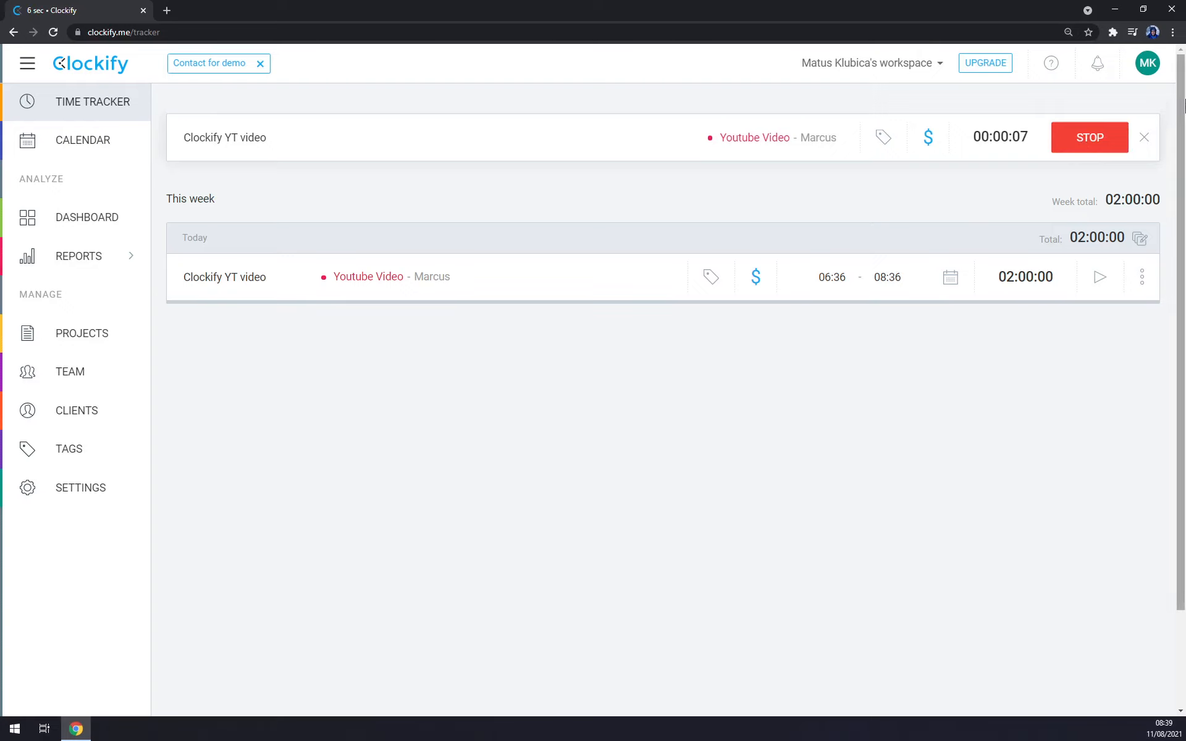
Step: Turn on the dark theme and stop the running timer
left_click(1141, 65)
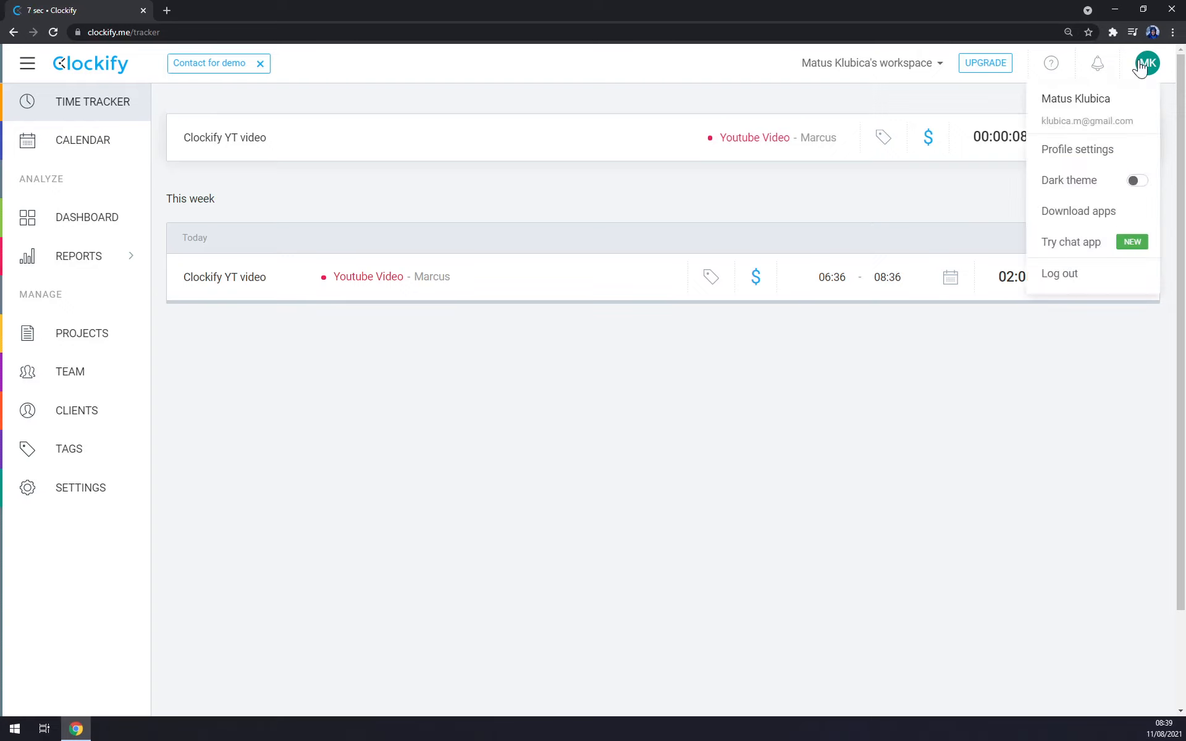
left_click(1135, 182)
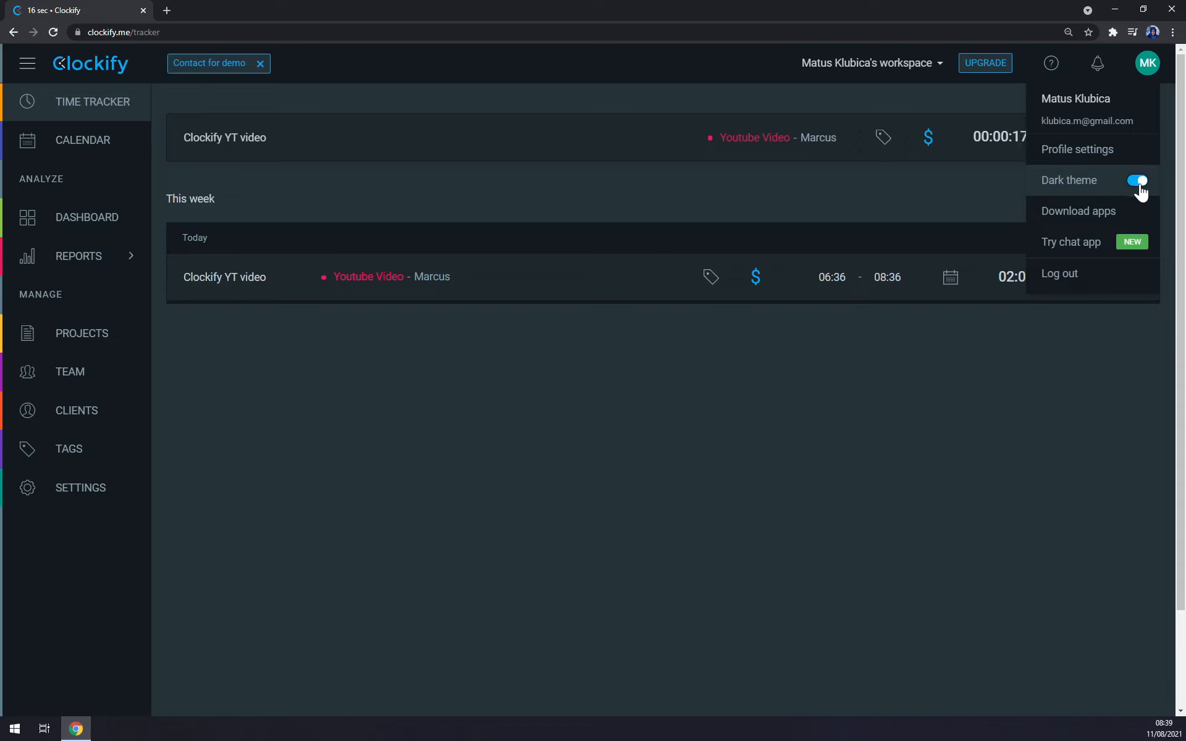
left_click(953, 353)
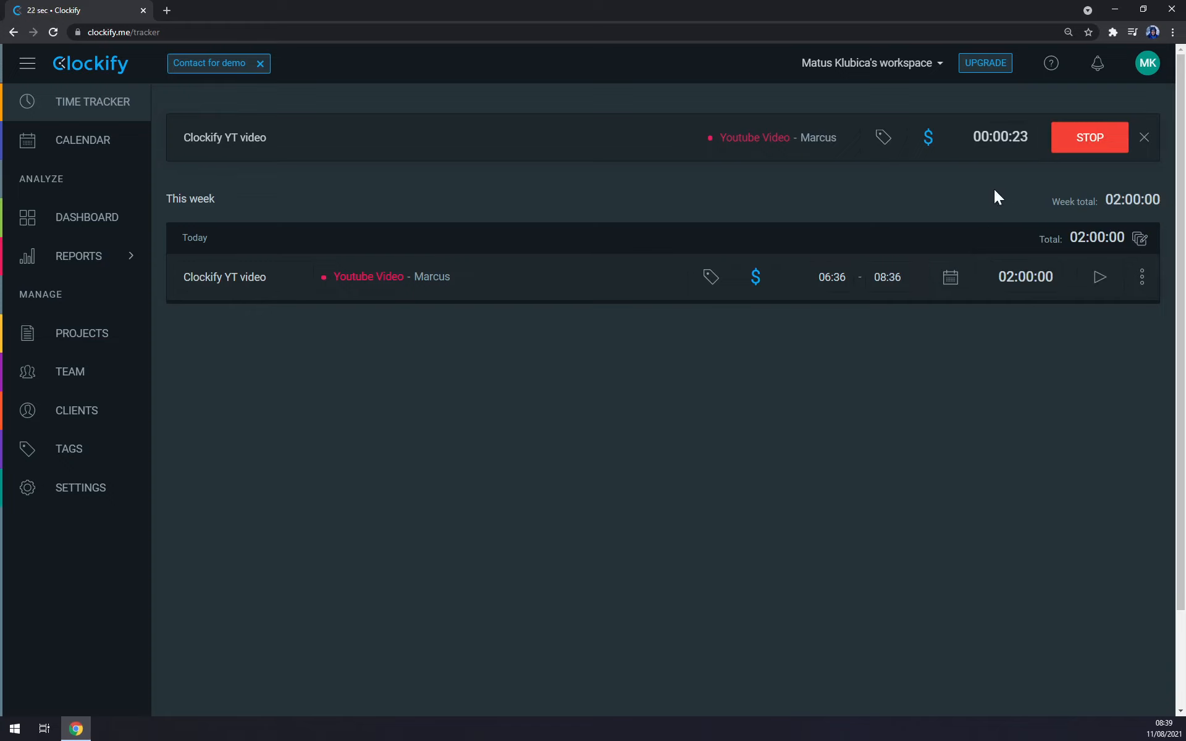
left_click(1095, 142)
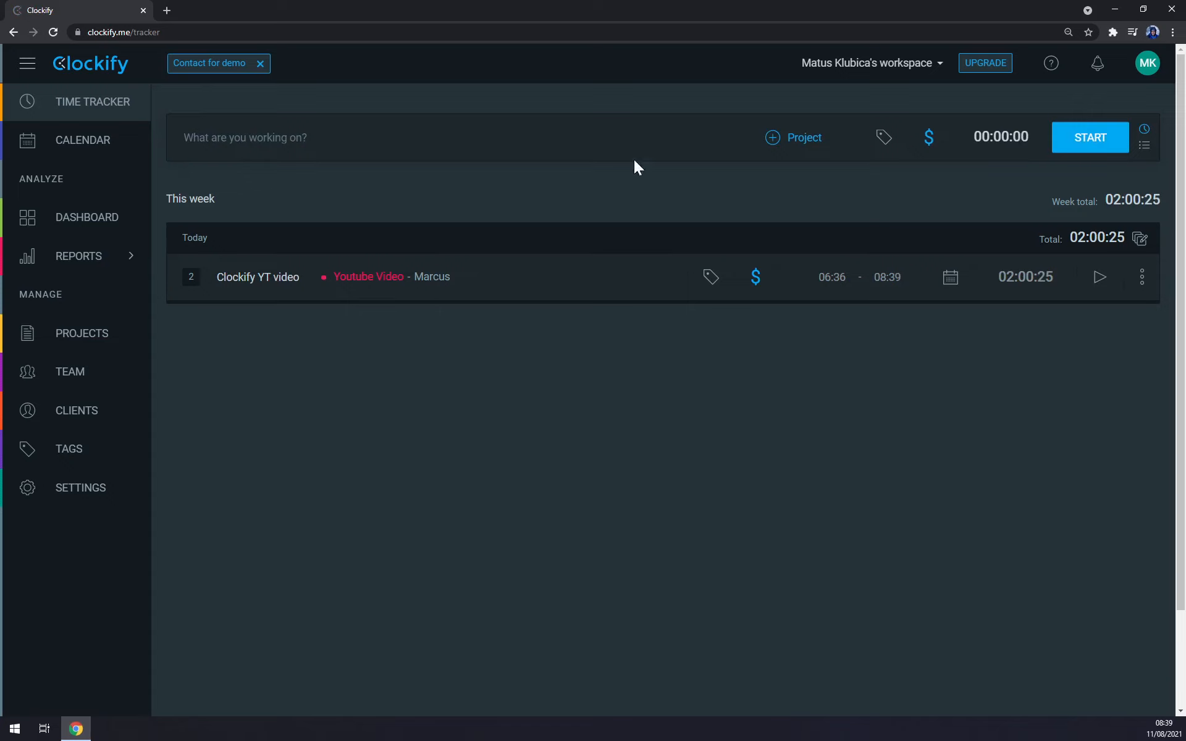
Step: Create a new workspace named "Youtube Clockify" from the workspace management page
left_click(922, 66)
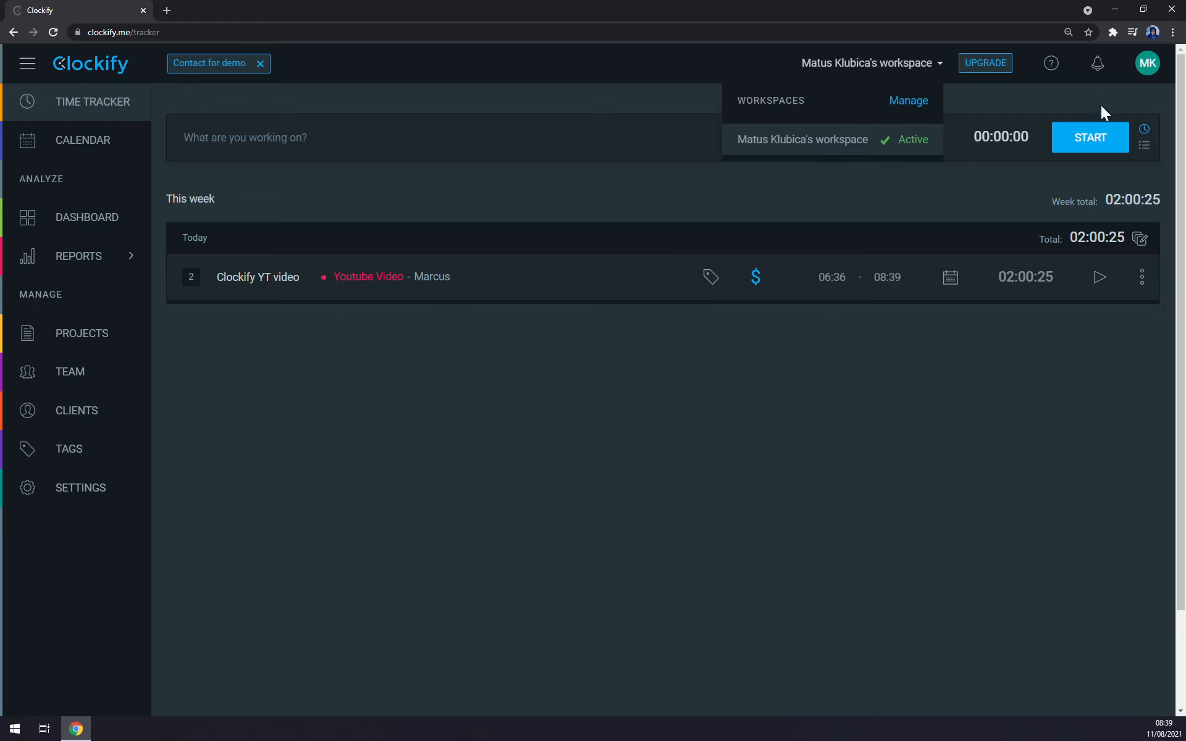
left_click(908, 101)
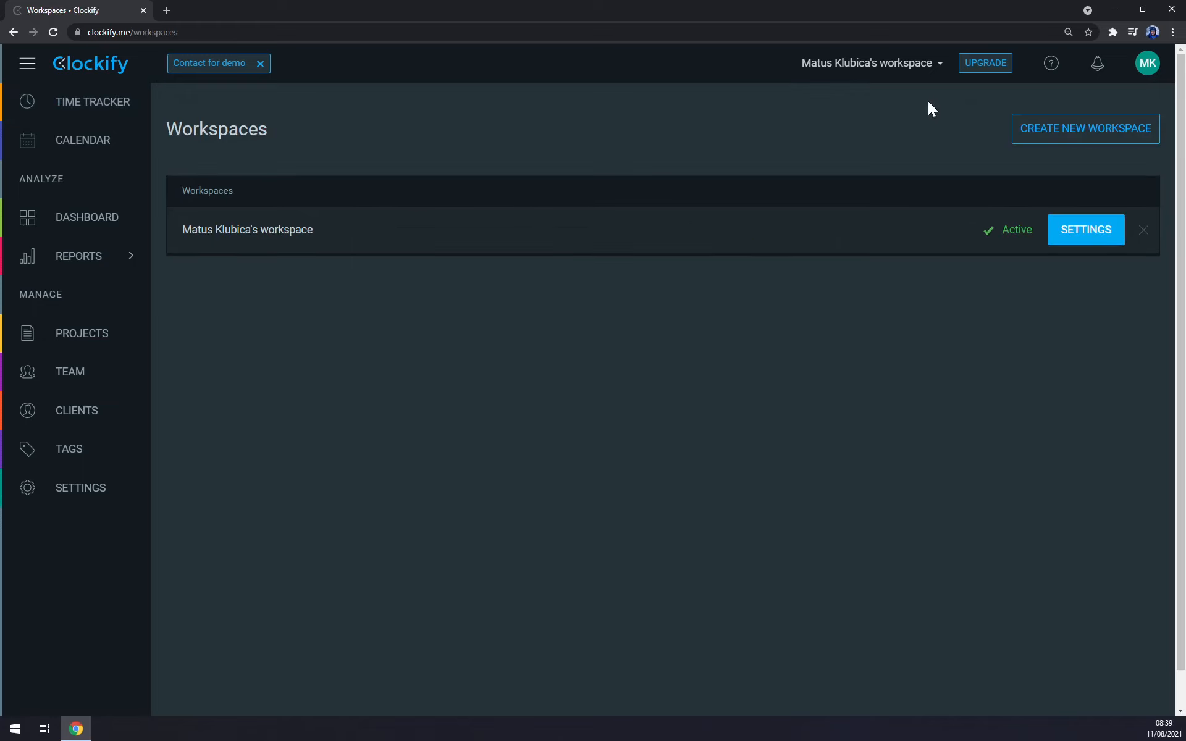
left_click(1081, 133)
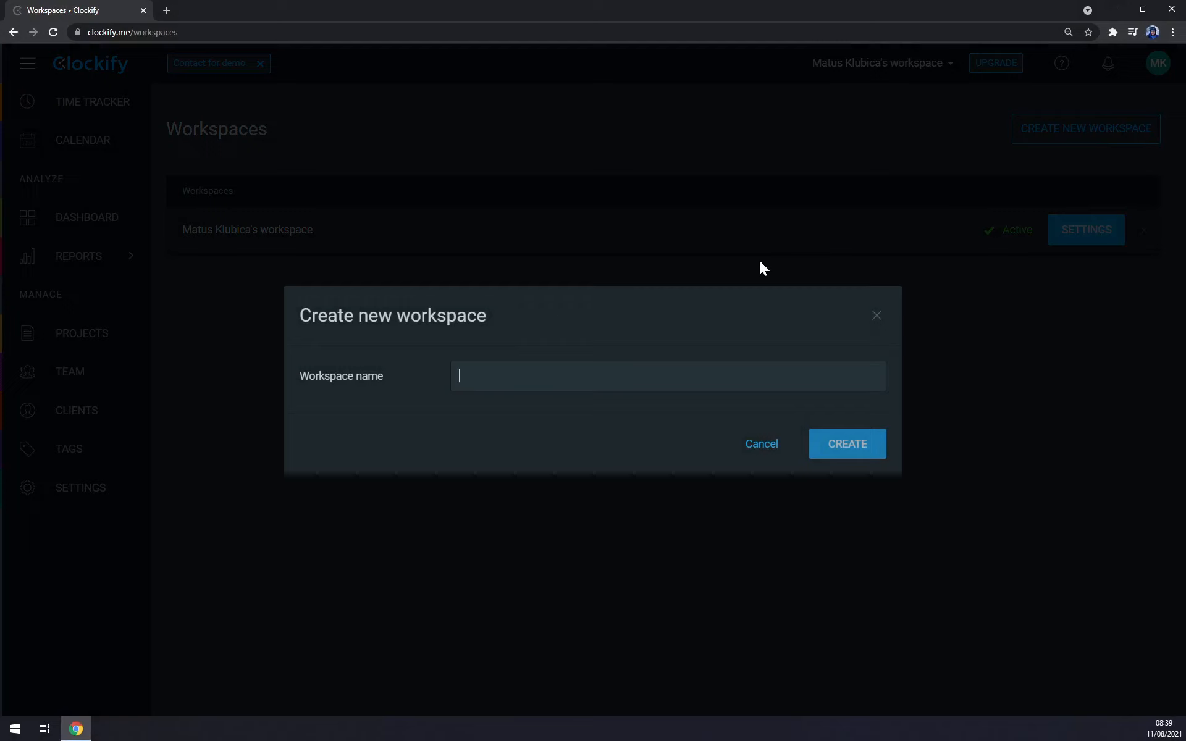
type("Yp")
key("BackSpace")
type("outube")
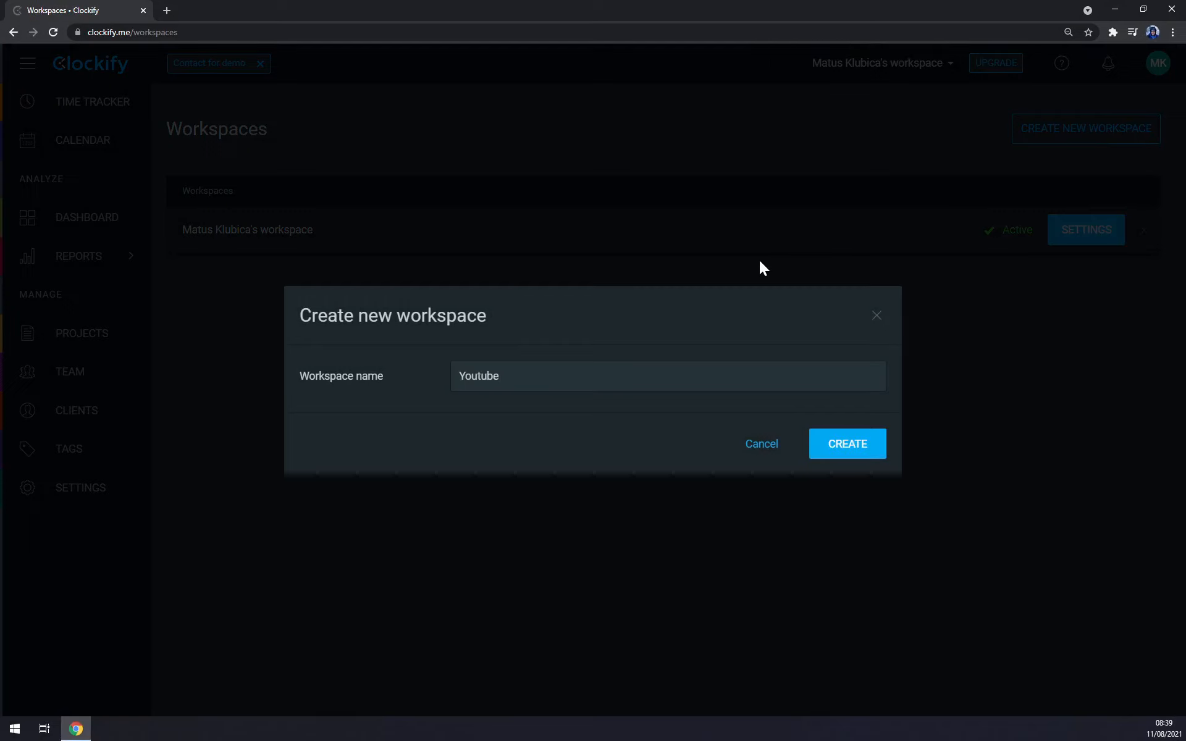
type(" Clockify")
key("Return")
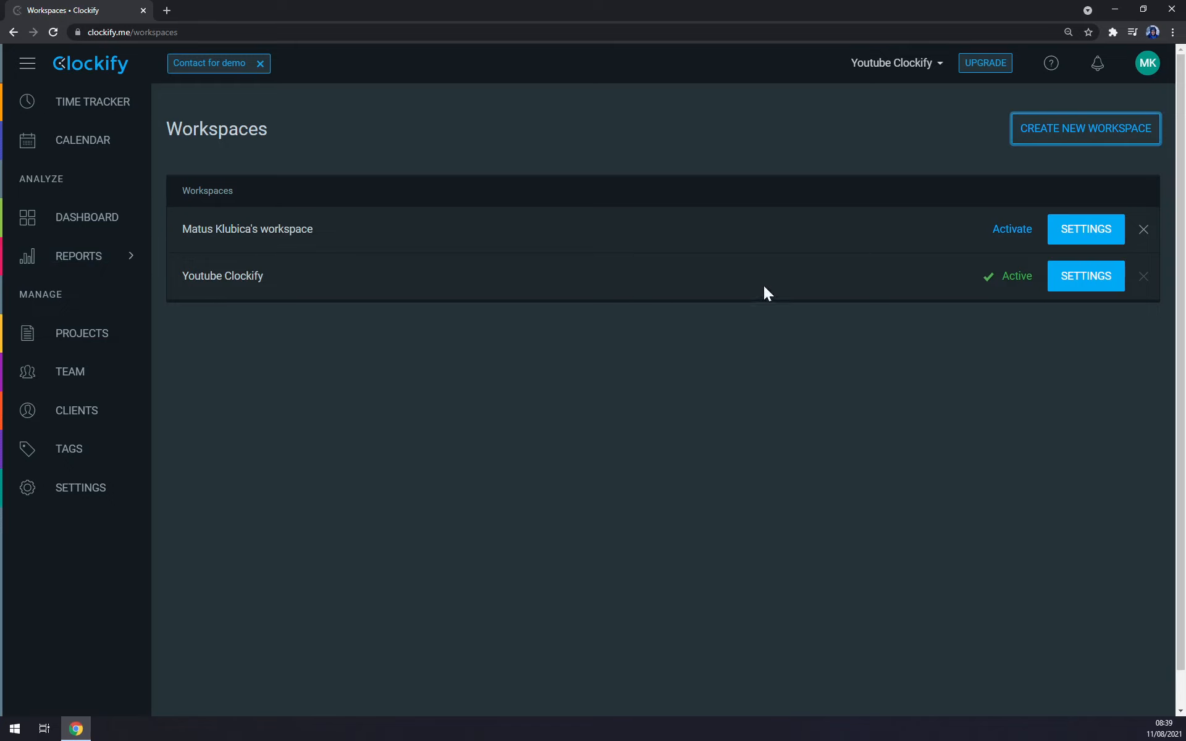
Step: View the new workspace's time tracker, switch back to the original workspace and expand its grouped "Clockify YT video" entries
left_click(68, 115)
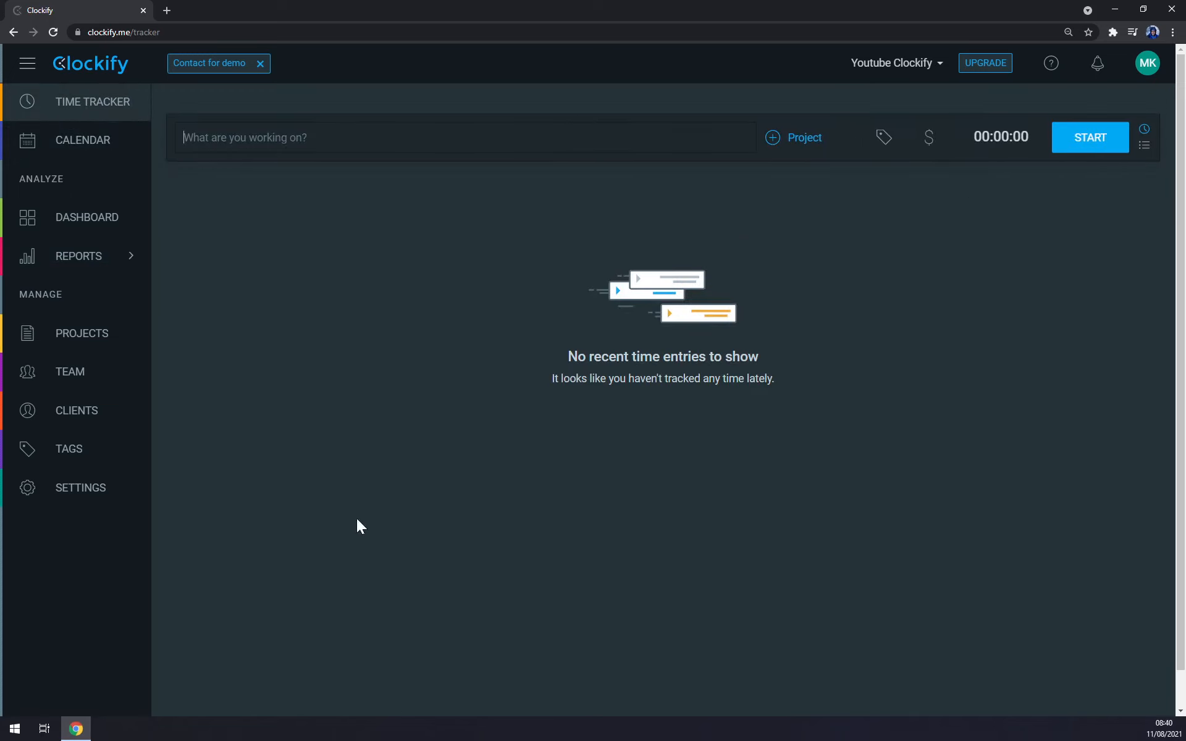
left_click(920, 63)
left_click(847, 140)
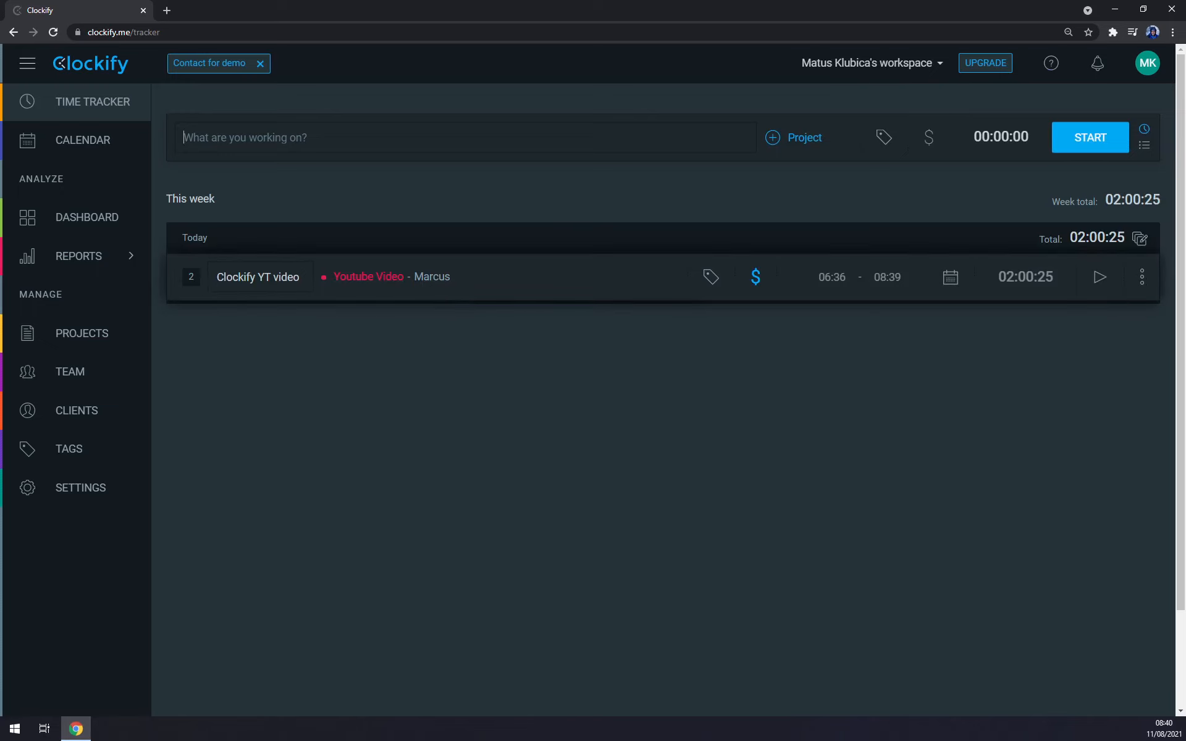
left_click(186, 279)
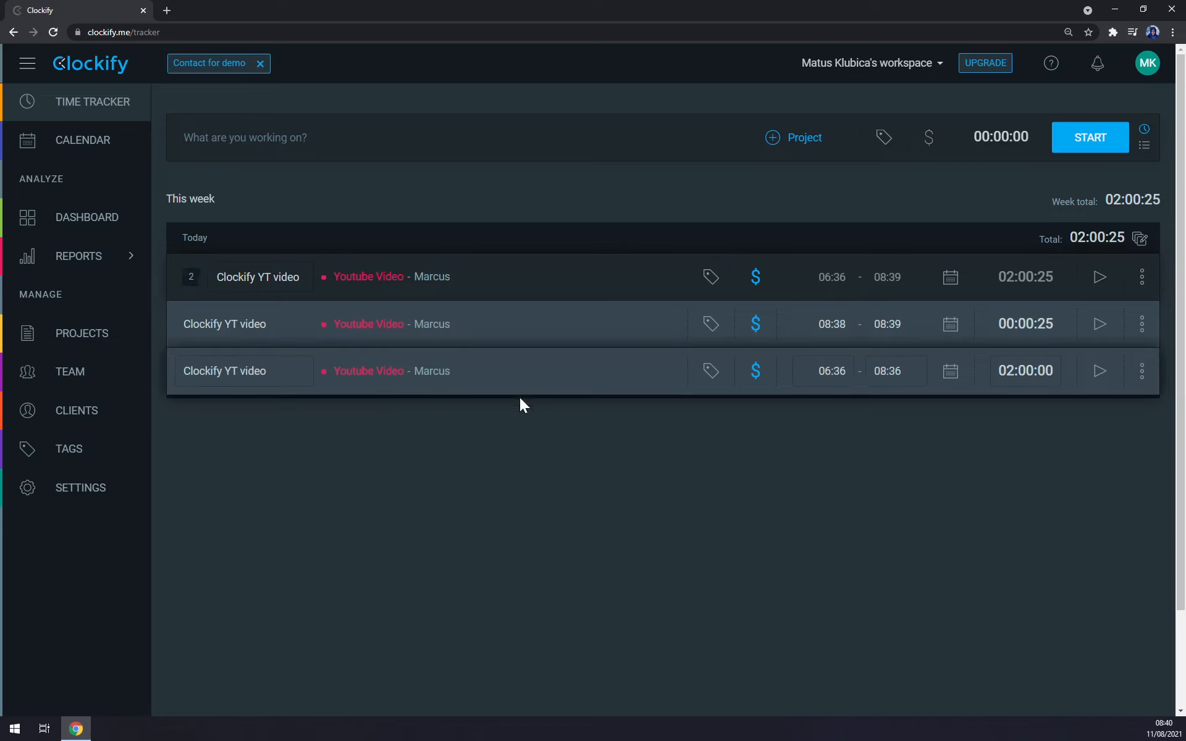
Step: Collapse the grouped "Clockify YT video" entries and examine the dashboard's Wednesday bar and the Youtube Video project's tracked time and share
left_click(197, 279)
left_click(83, 226)
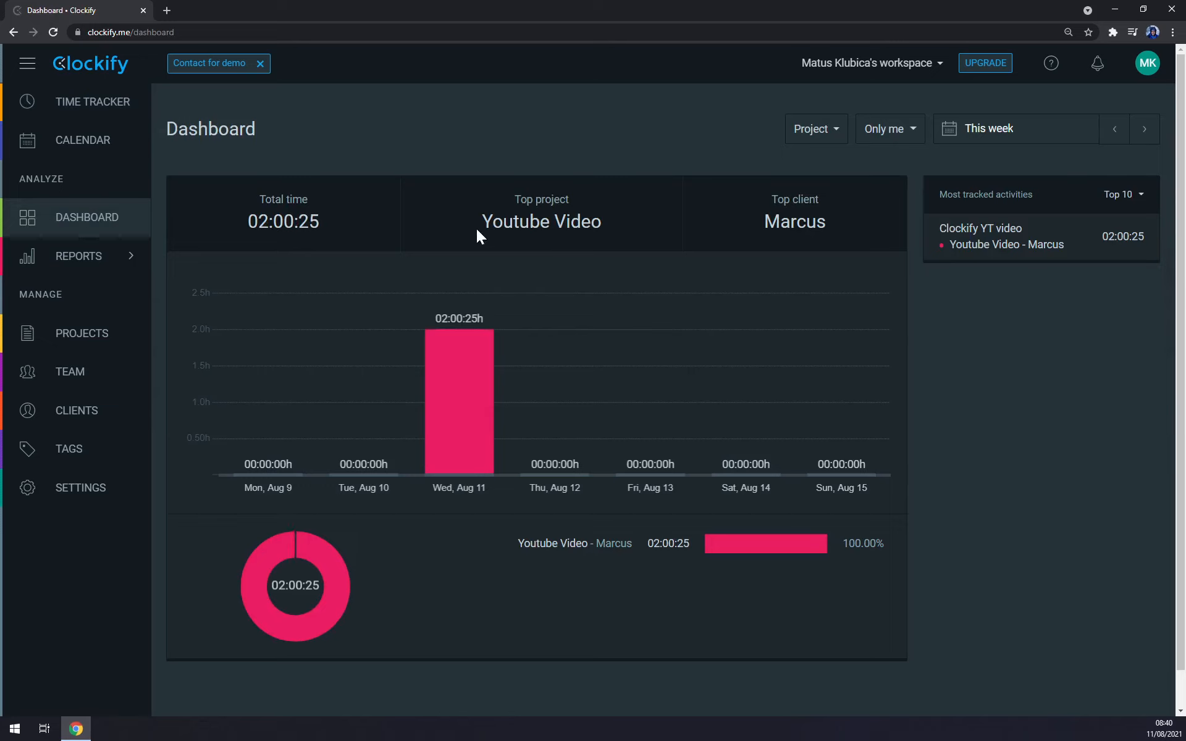
mouse_move(424, 376)
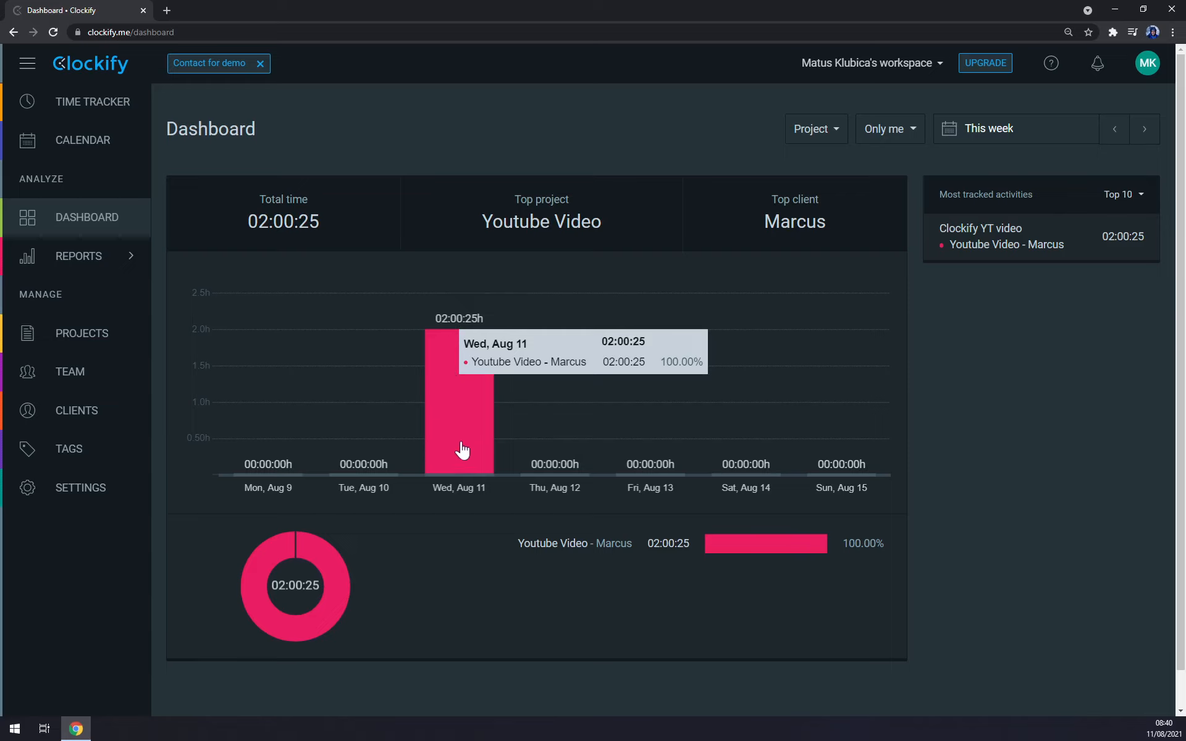
mouse_move(465, 378)
mouse_move(461, 353)
left_click_drag(841, 546, 910, 541)
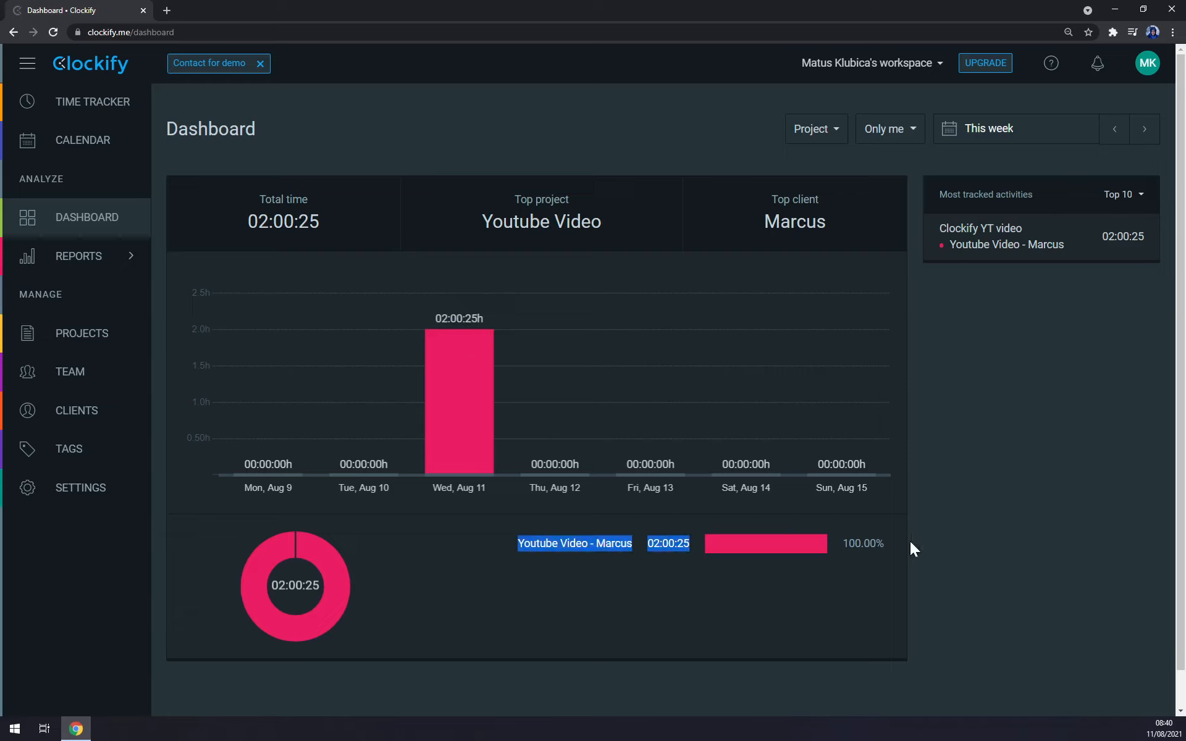
left_click_drag(826, 536, 888, 536)
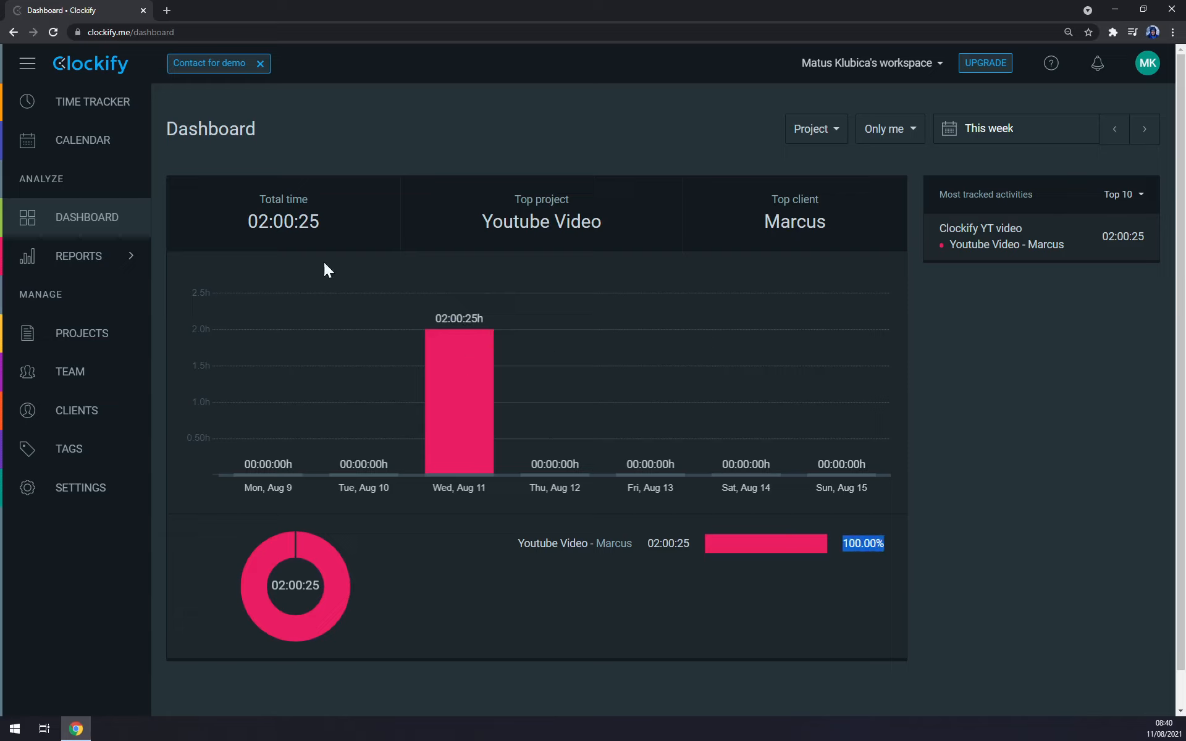
Step: View this week's summary report and examine the billable amount listed for the Youtube Video project
left_click(91, 258)
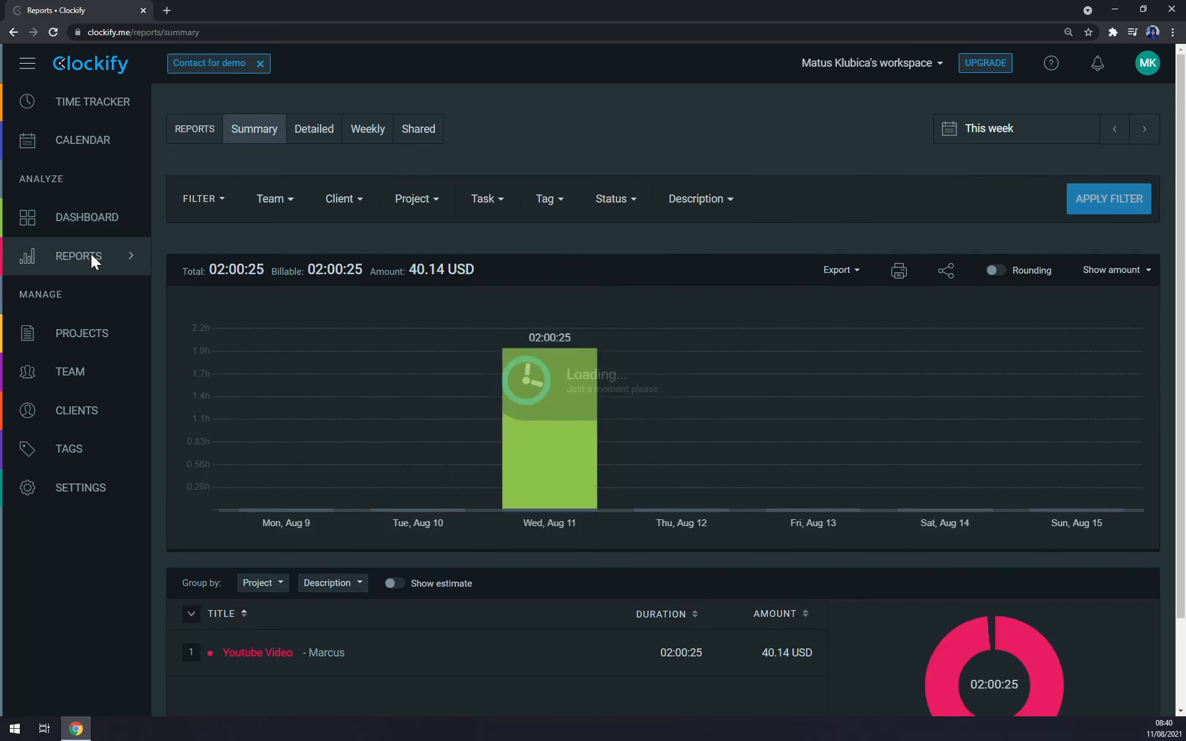
scroll(609, 432, "down", 2)
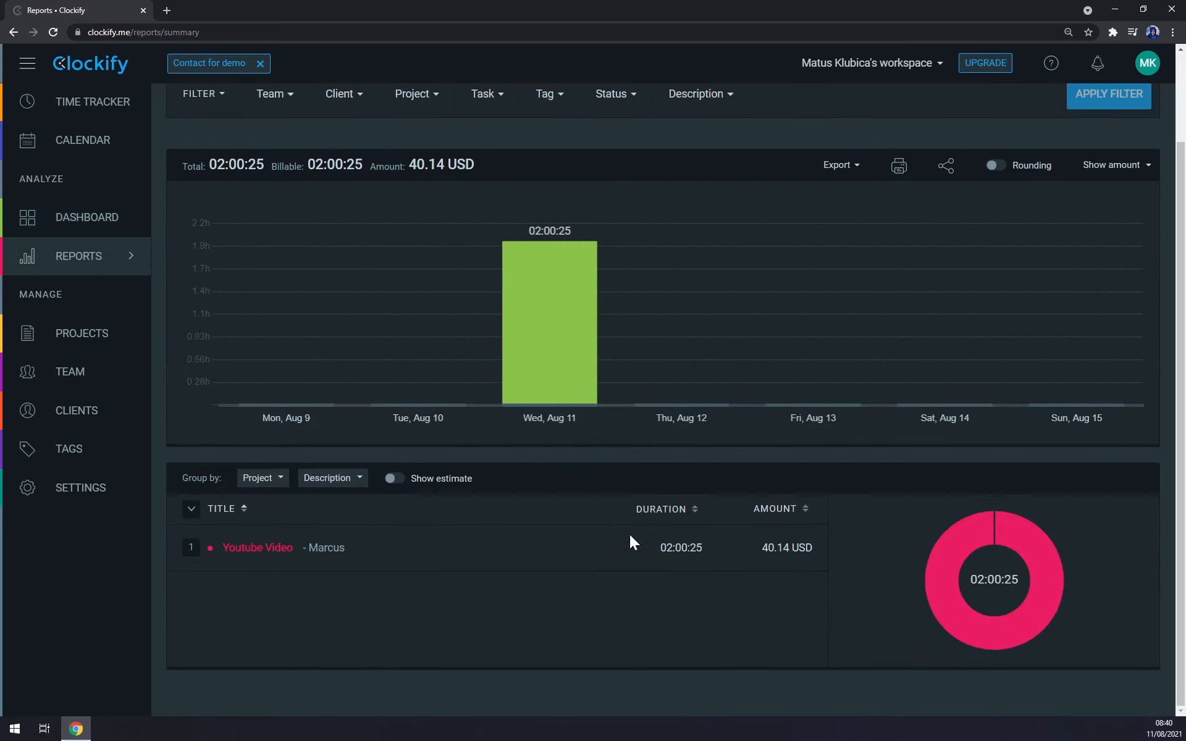
scroll(639, 559, "up", 2)
scroll(642, 553, "down", 1)
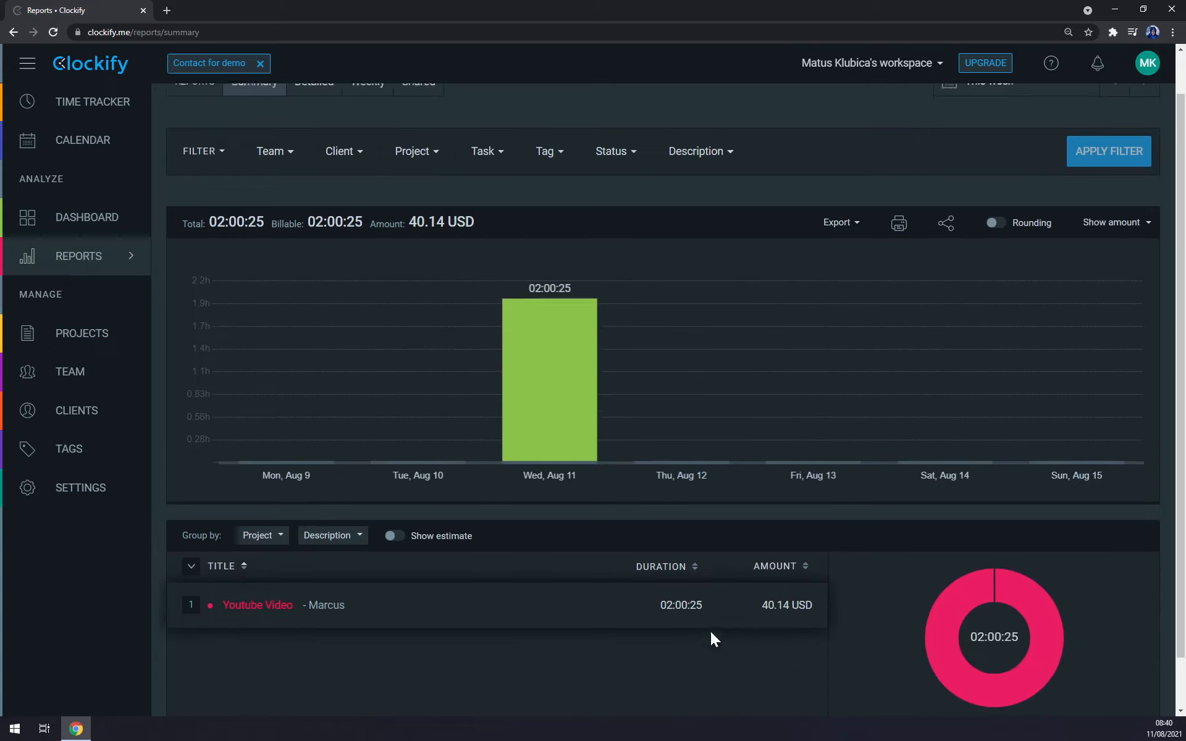
triple_click(803, 592)
left_click(813, 586)
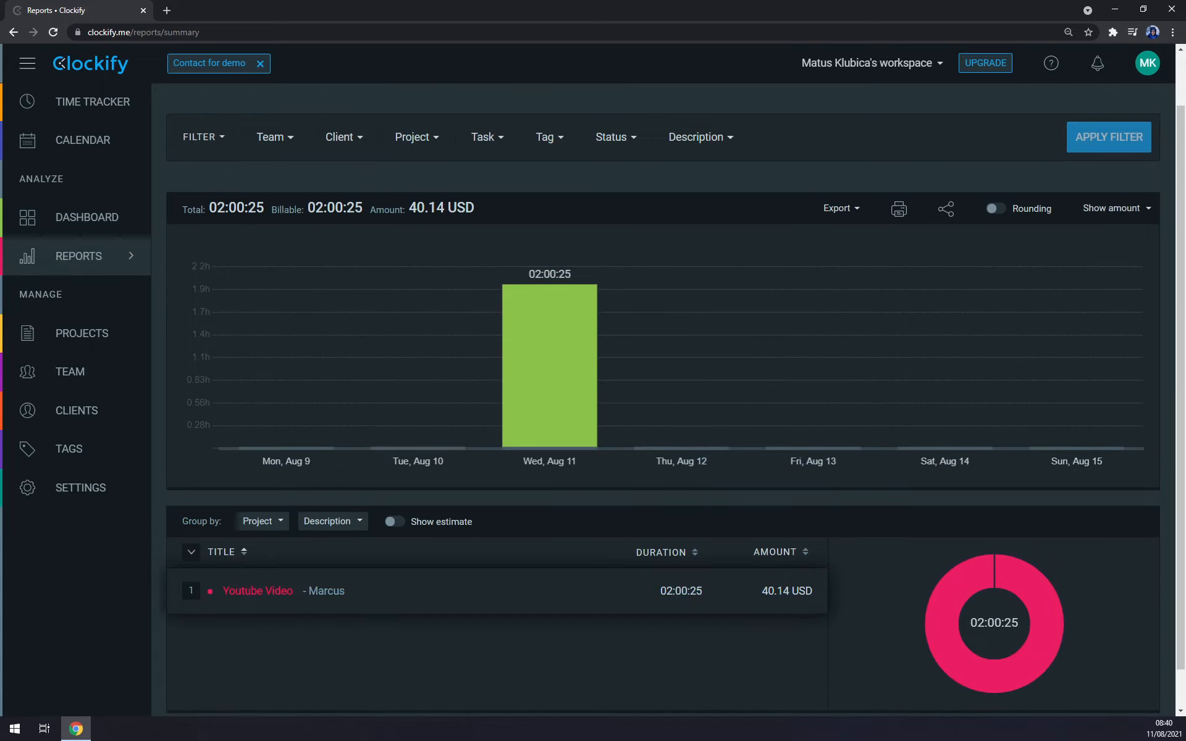
mouse_move(546, 365)
mouse_move(762, 593)
left_mouse_down()
mouse_move(796, 588)
mouse_move(769, 590)
left_mouse_up()
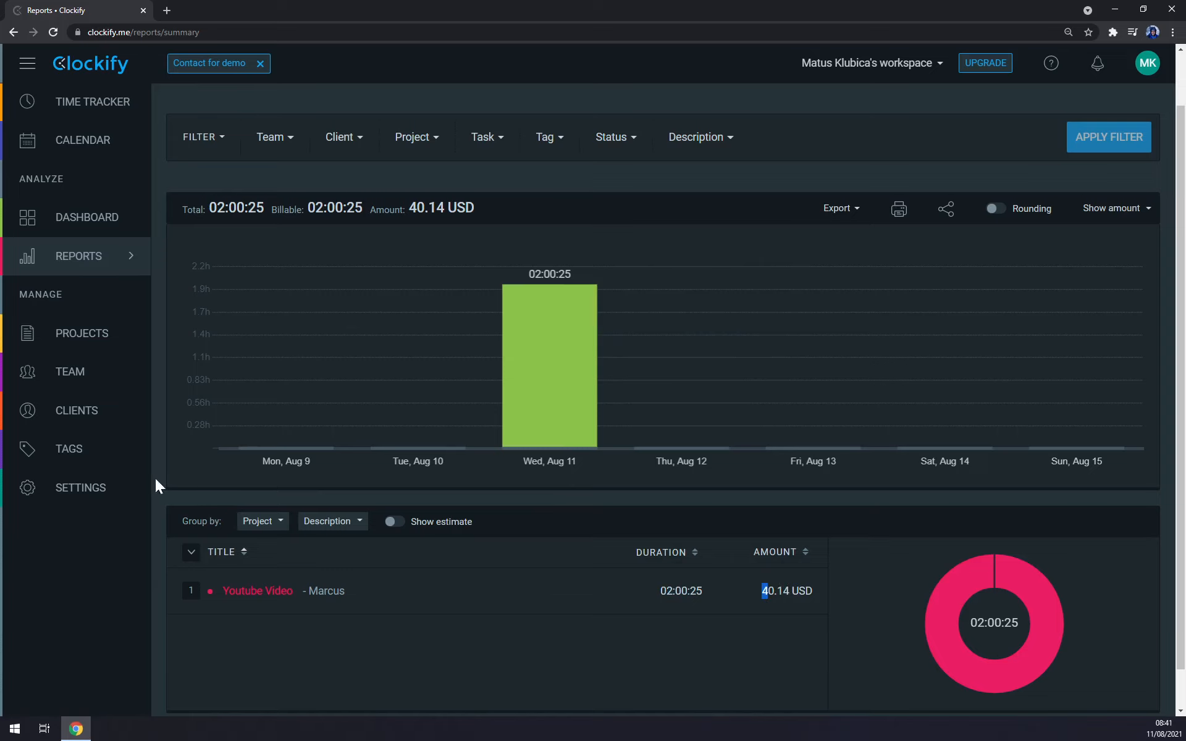
Step: Look through the workspace settings, including the workspace billable rate and the paid-plan features
left_click(84, 492)
scroll(402, 478, "down", 14)
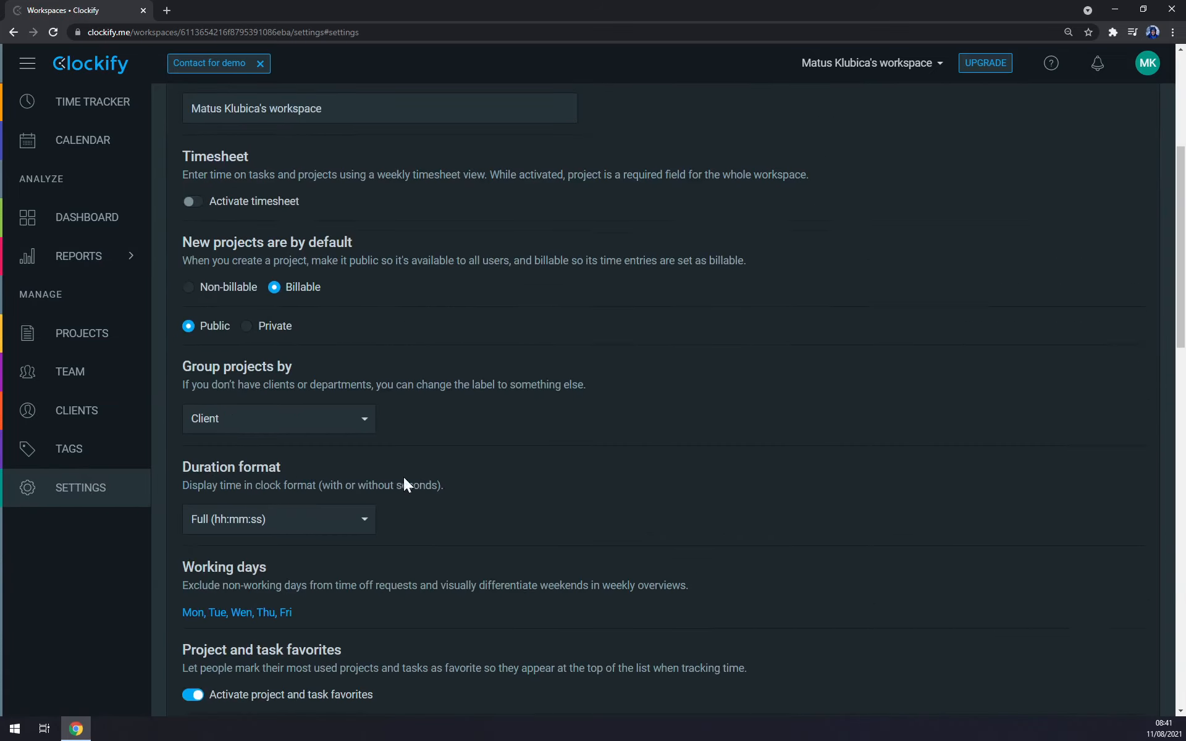
scroll(428, 467, "down", 11)
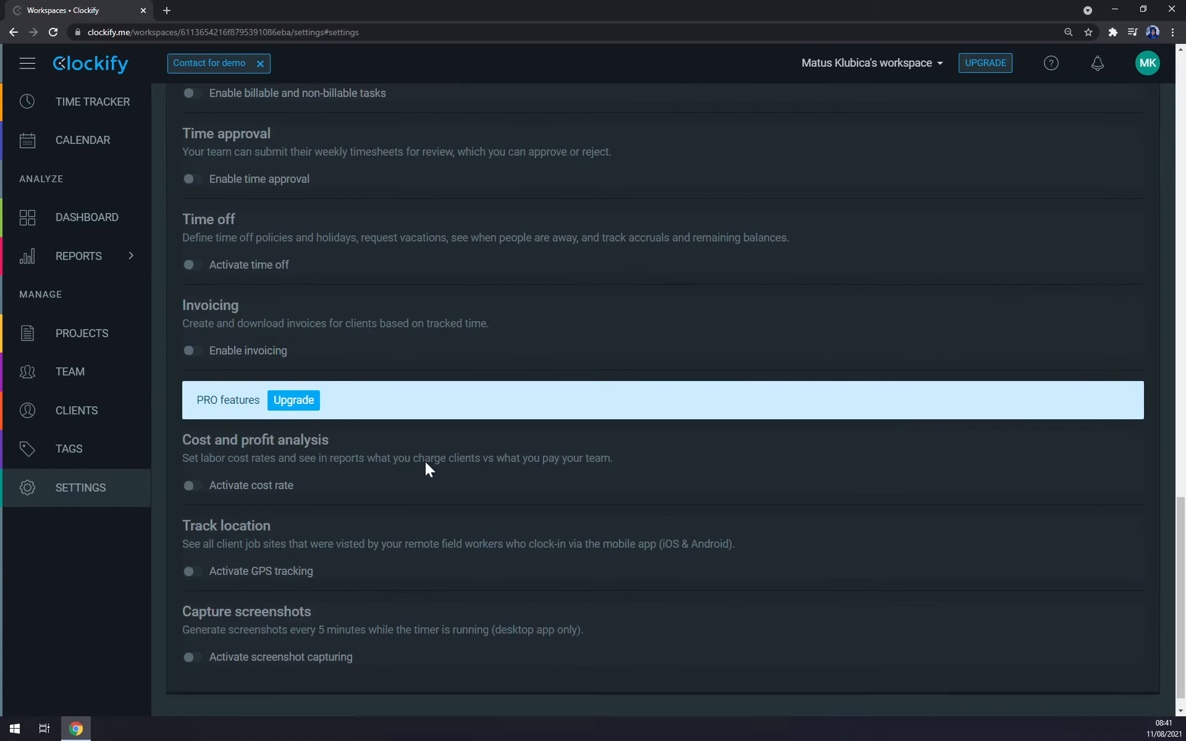
scroll(424, 462, "up", 12)
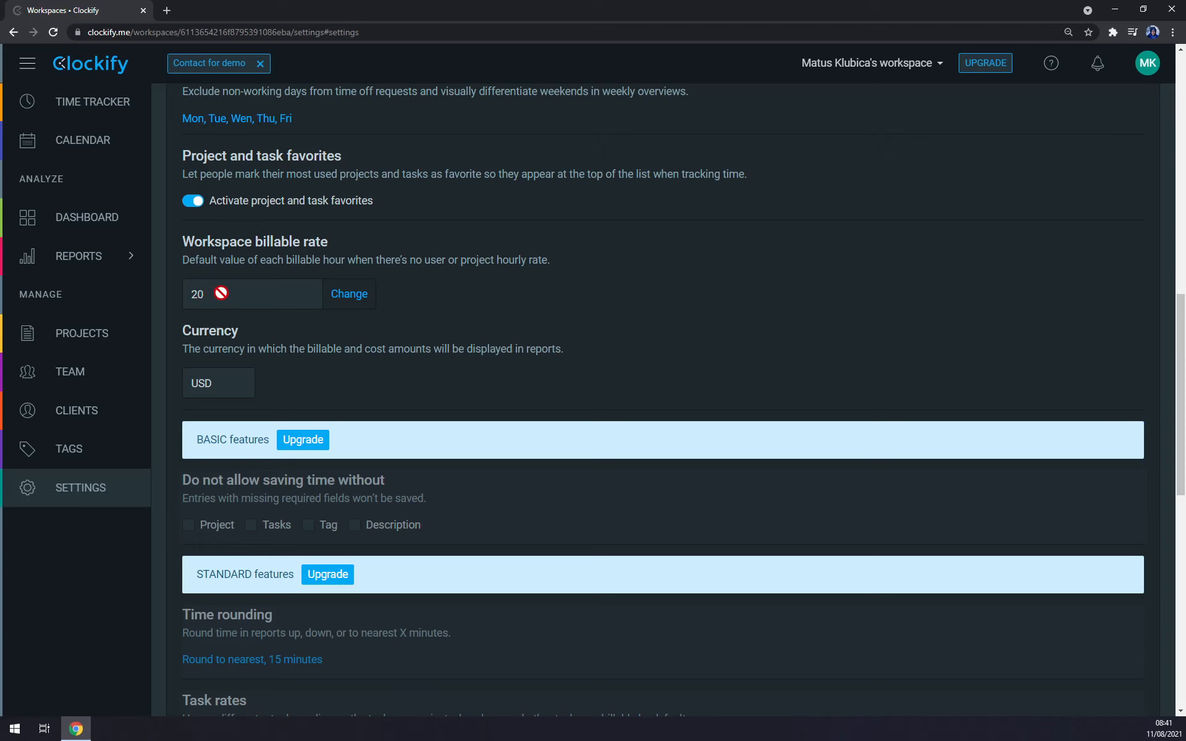
scroll(281, 267, "up", 12)
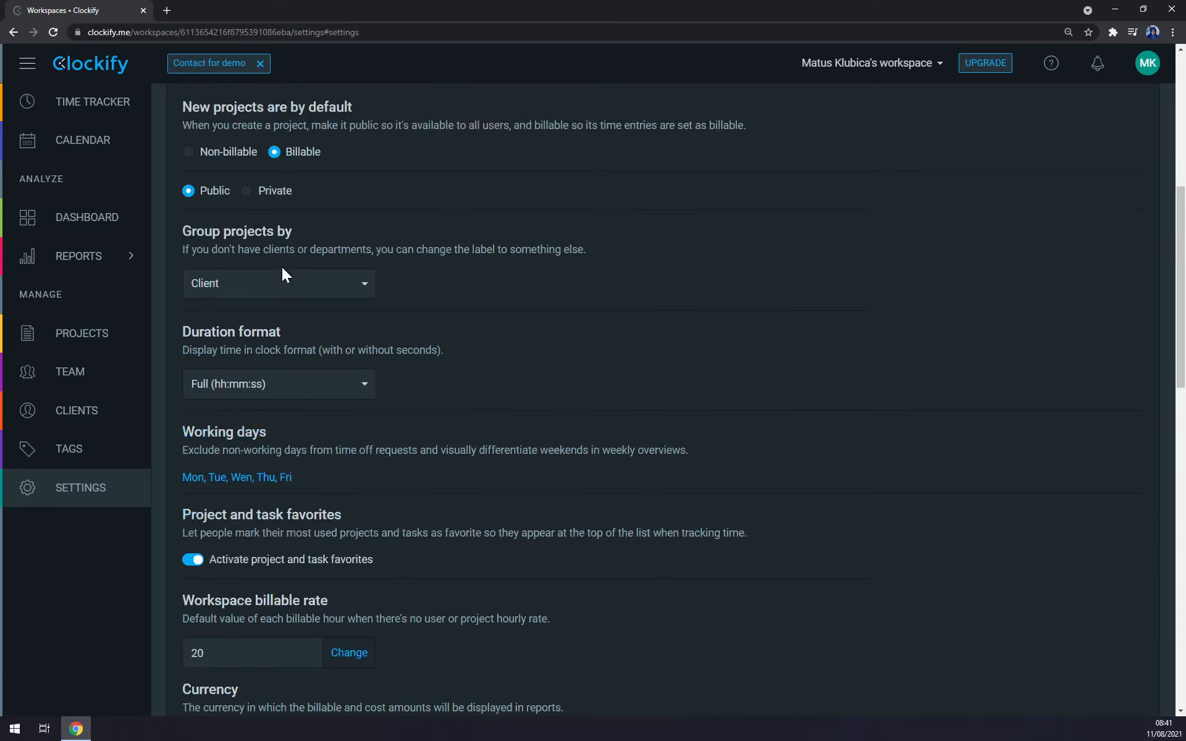
Step: Revisit the time tracker and return to the summary report to check the Wednesday bar and the project's amount
left_click(105, 111)
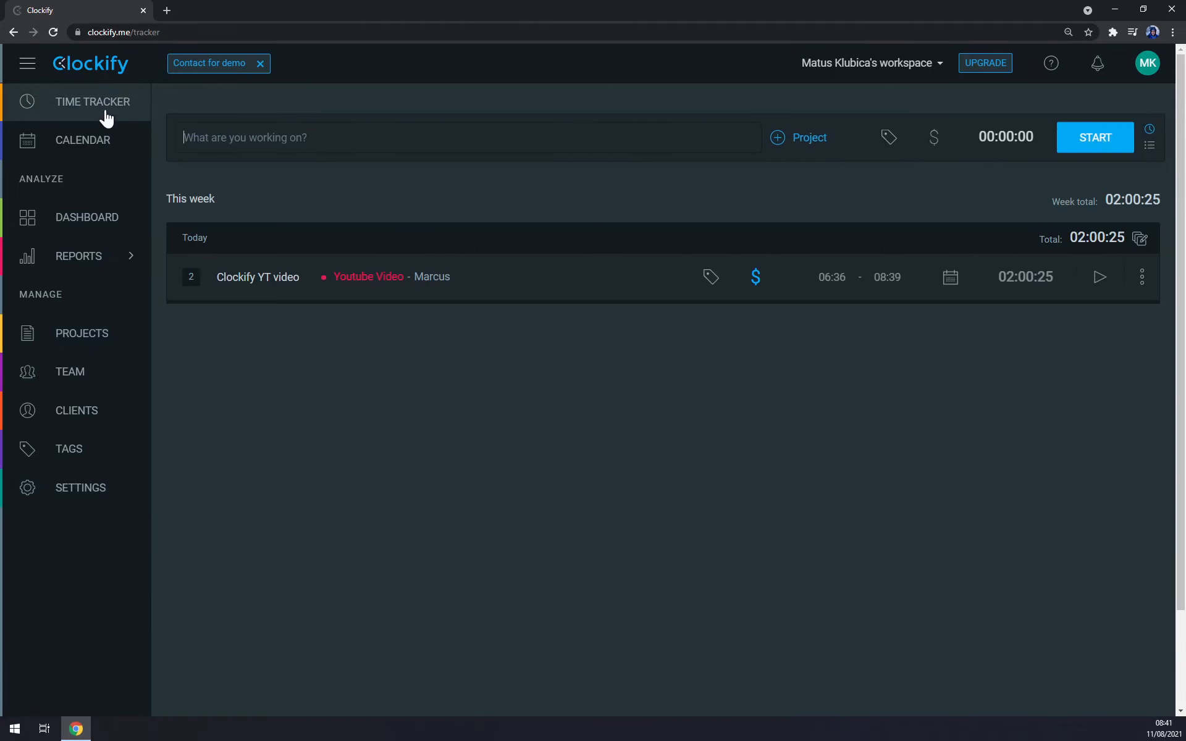
left_click(63, 276)
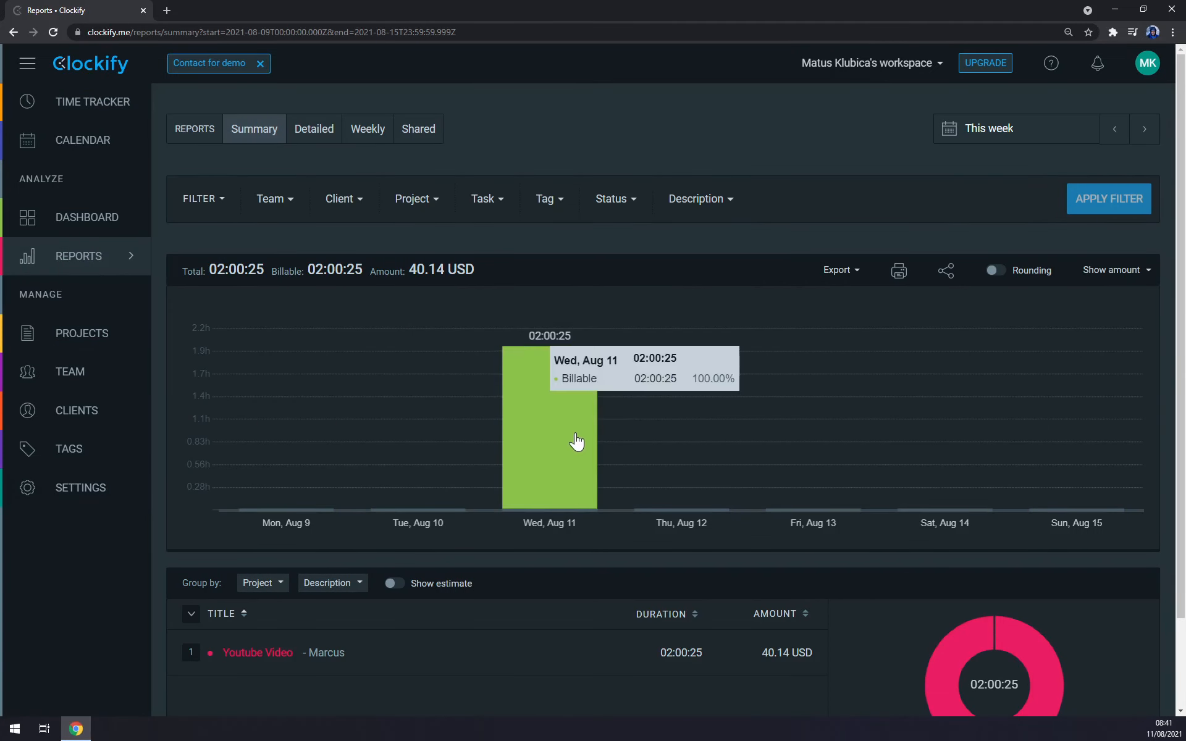
mouse_move(571, 436)
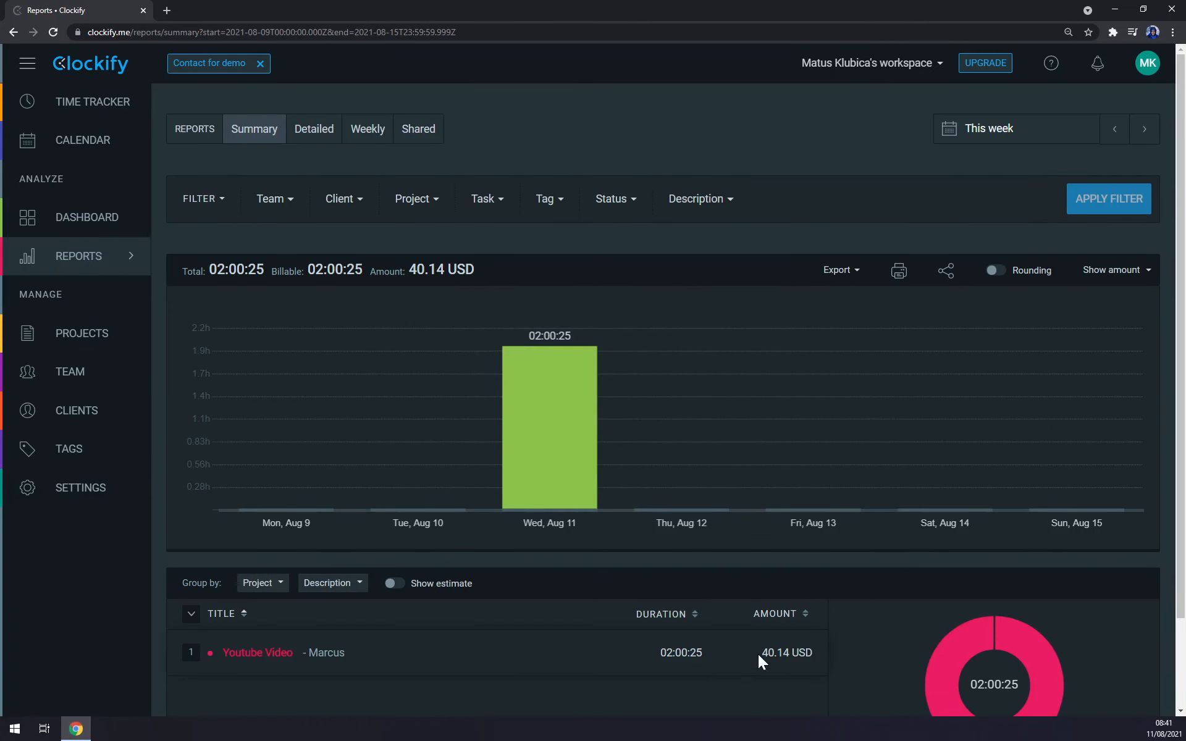
left_click_drag(758, 654, 799, 653)
Step: Check the available help options and the notifications list, leaving both closed
left_click(1052, 69)
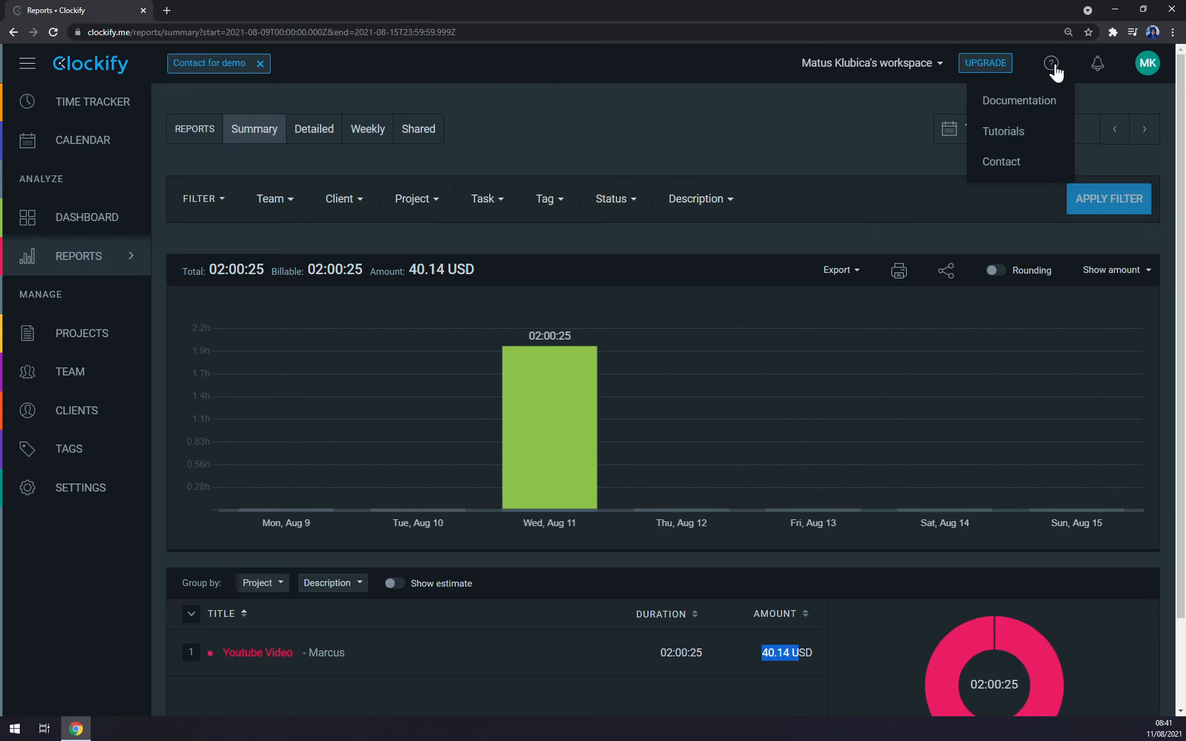
left_click(1052, 67)
left_click(1103, 66)
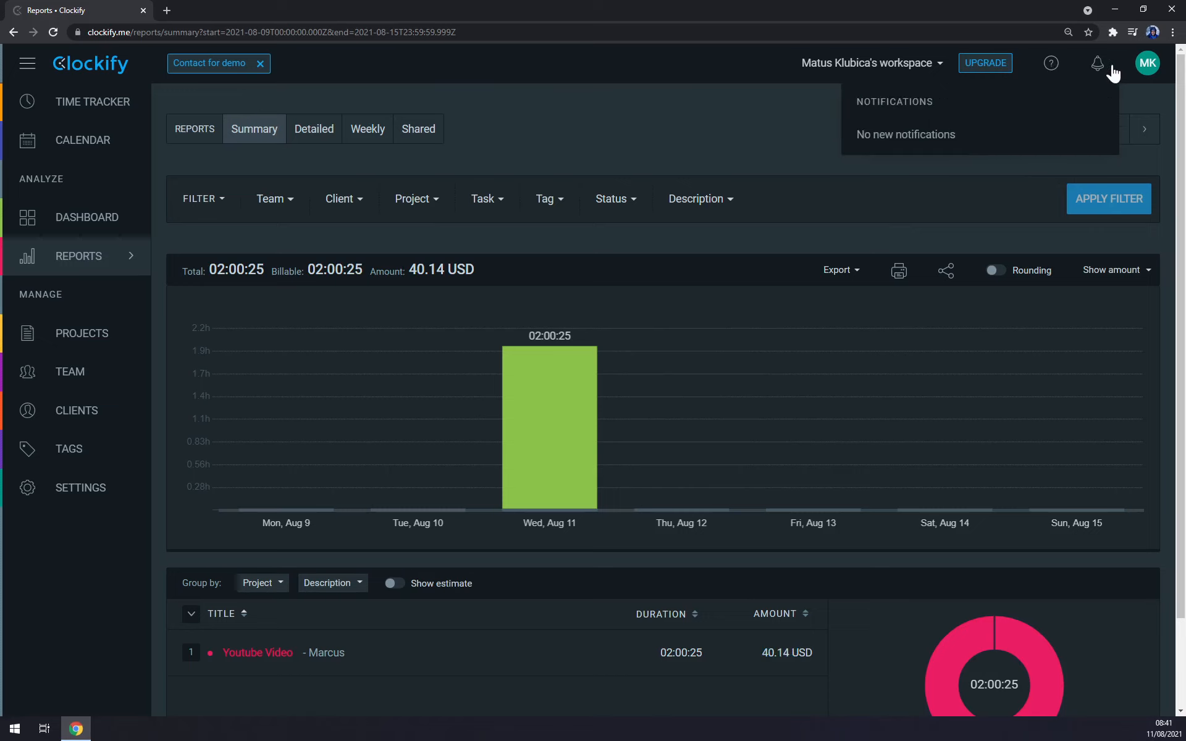
left_click(1132, 103)
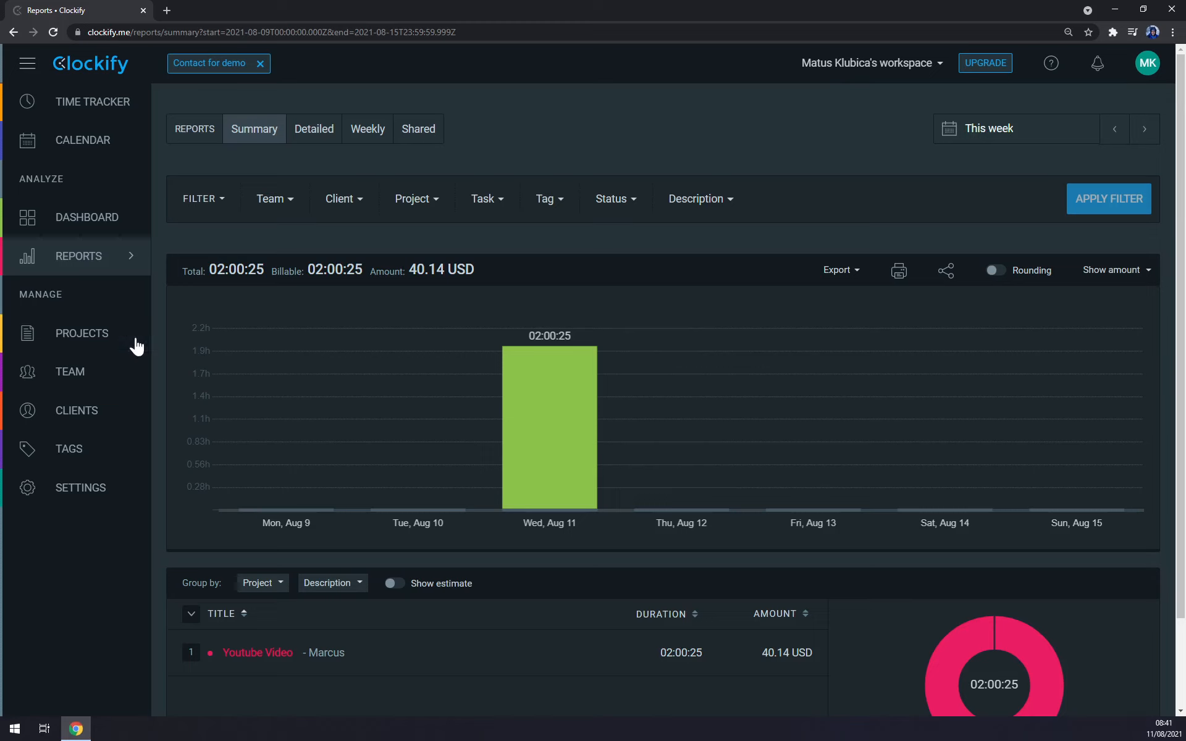
Step: View the workspace's list of projects
left_click(89, 340)
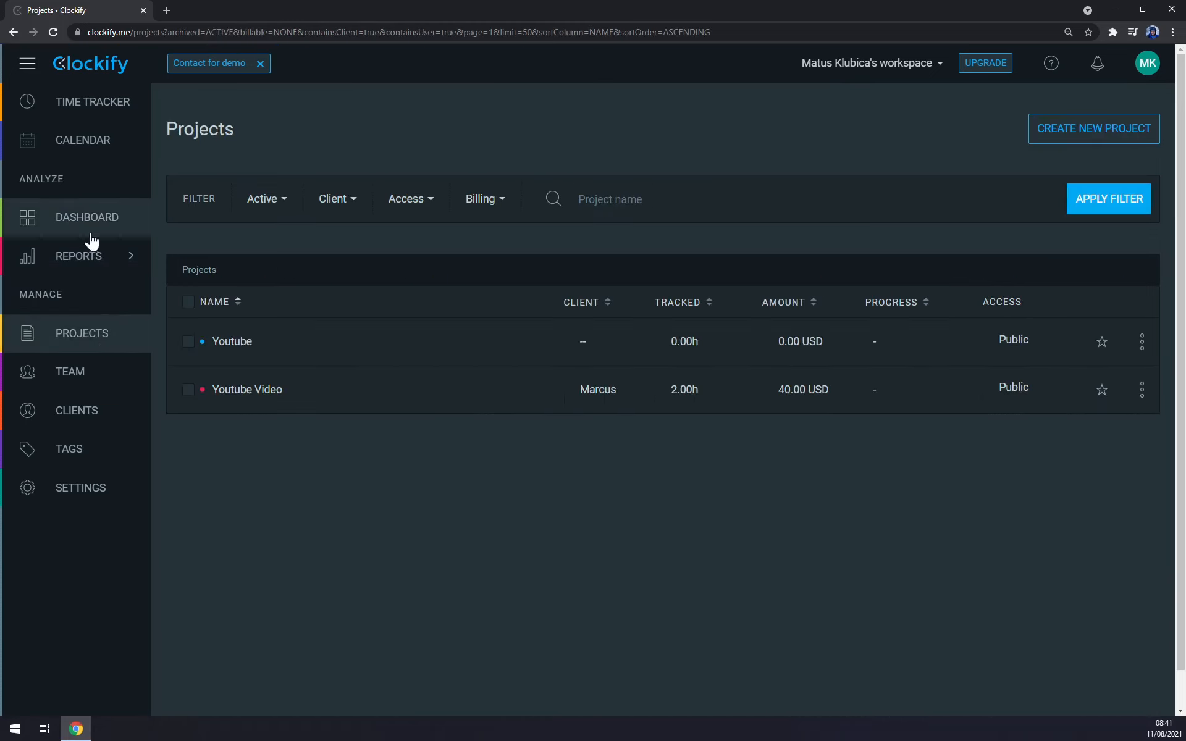